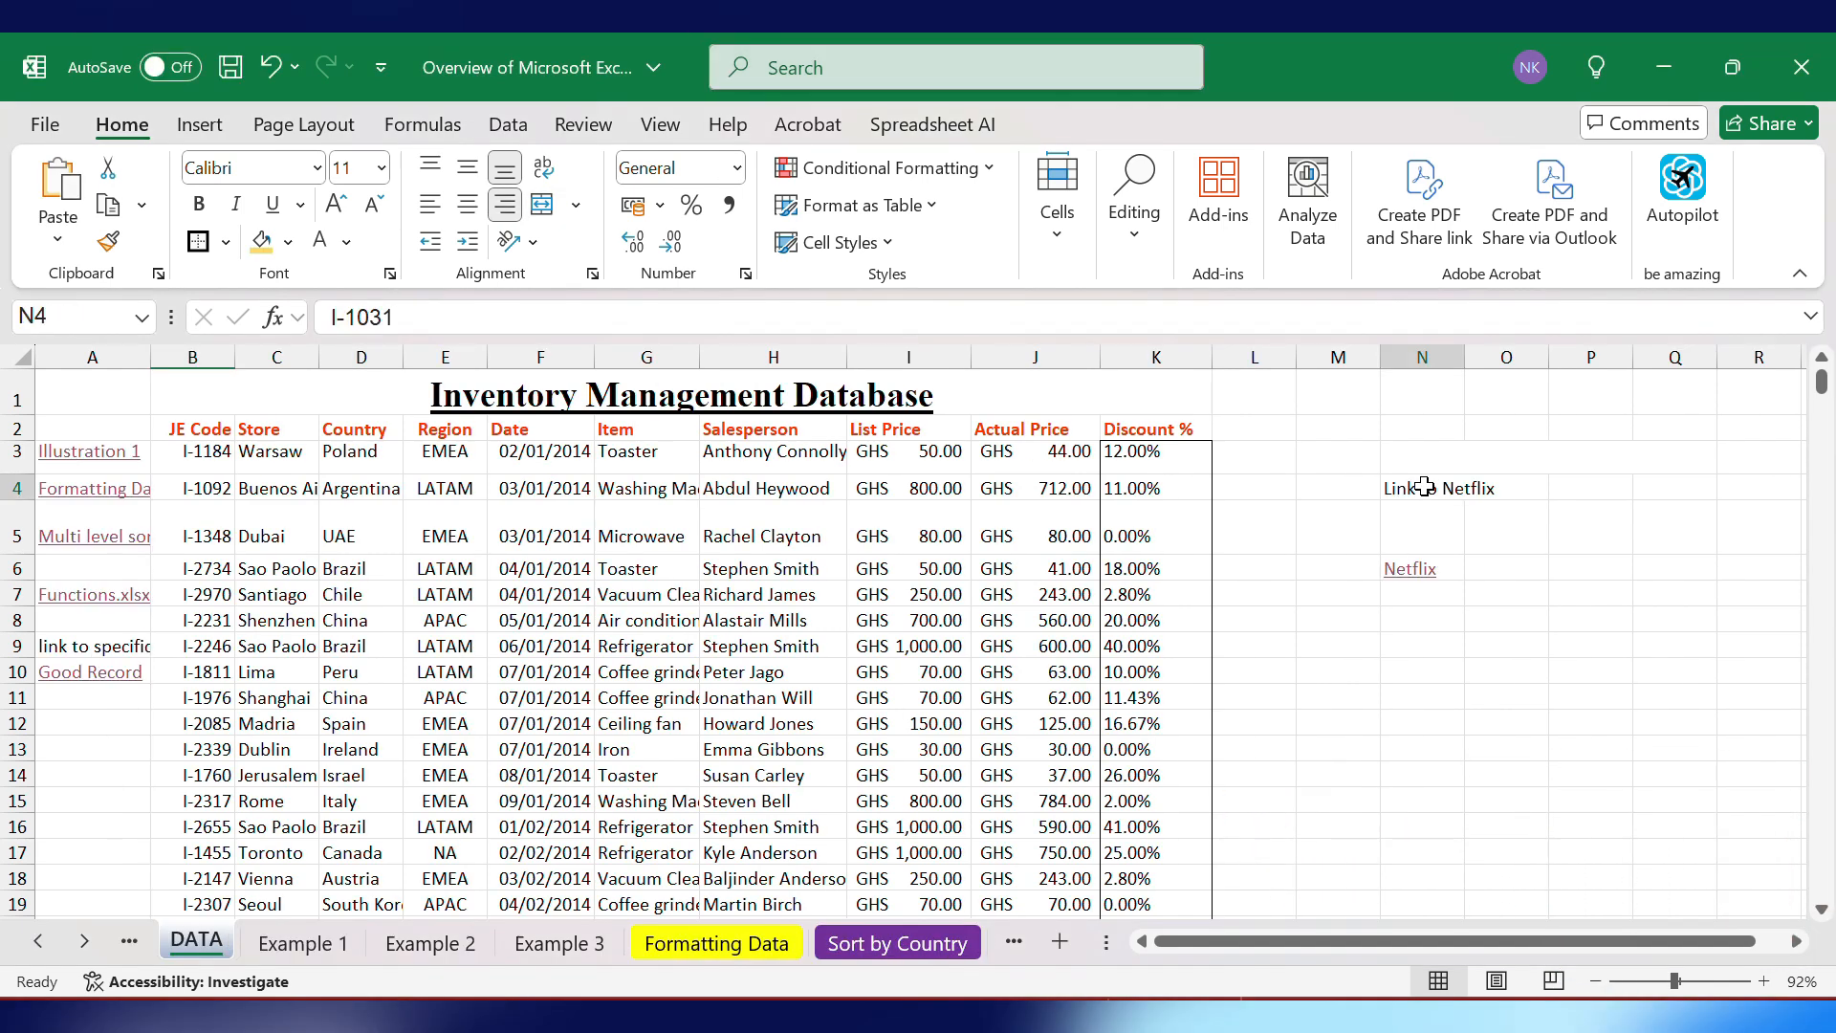
pyautogui.moveTo(1411, 487); pyautogui.dragTo(1413, 572)
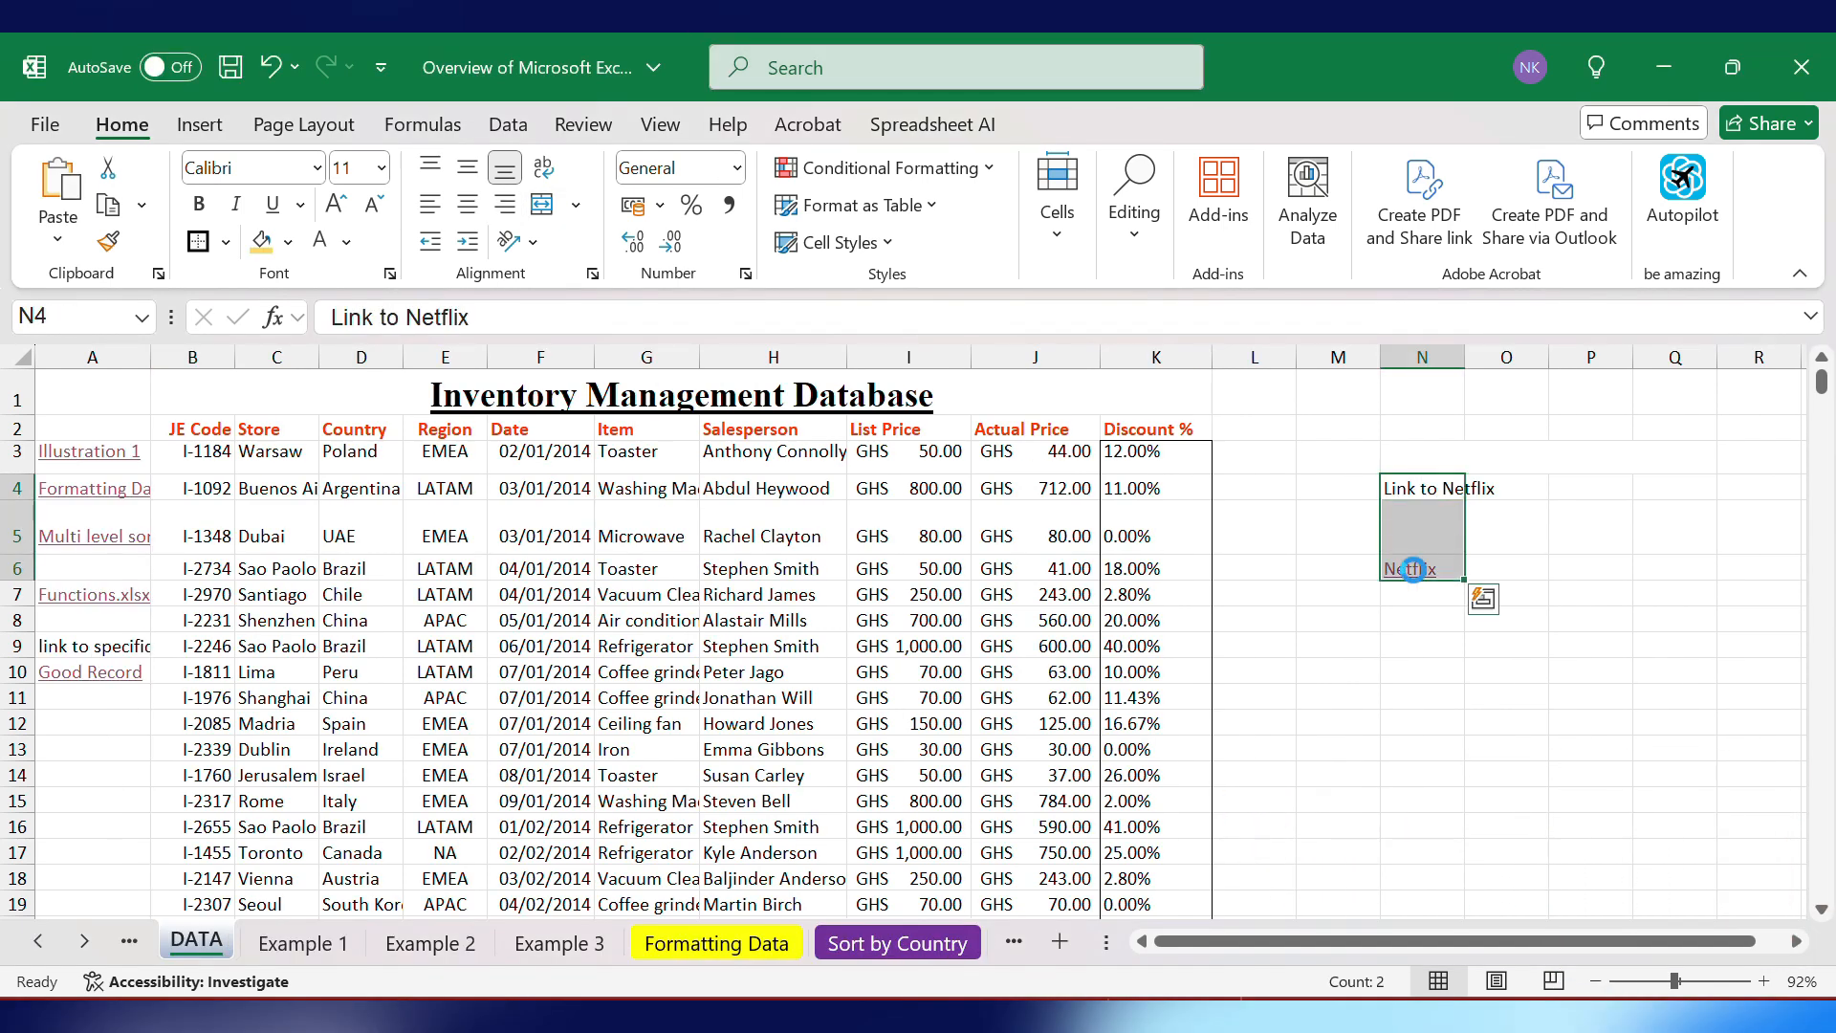
pyautogui.press('Delete')
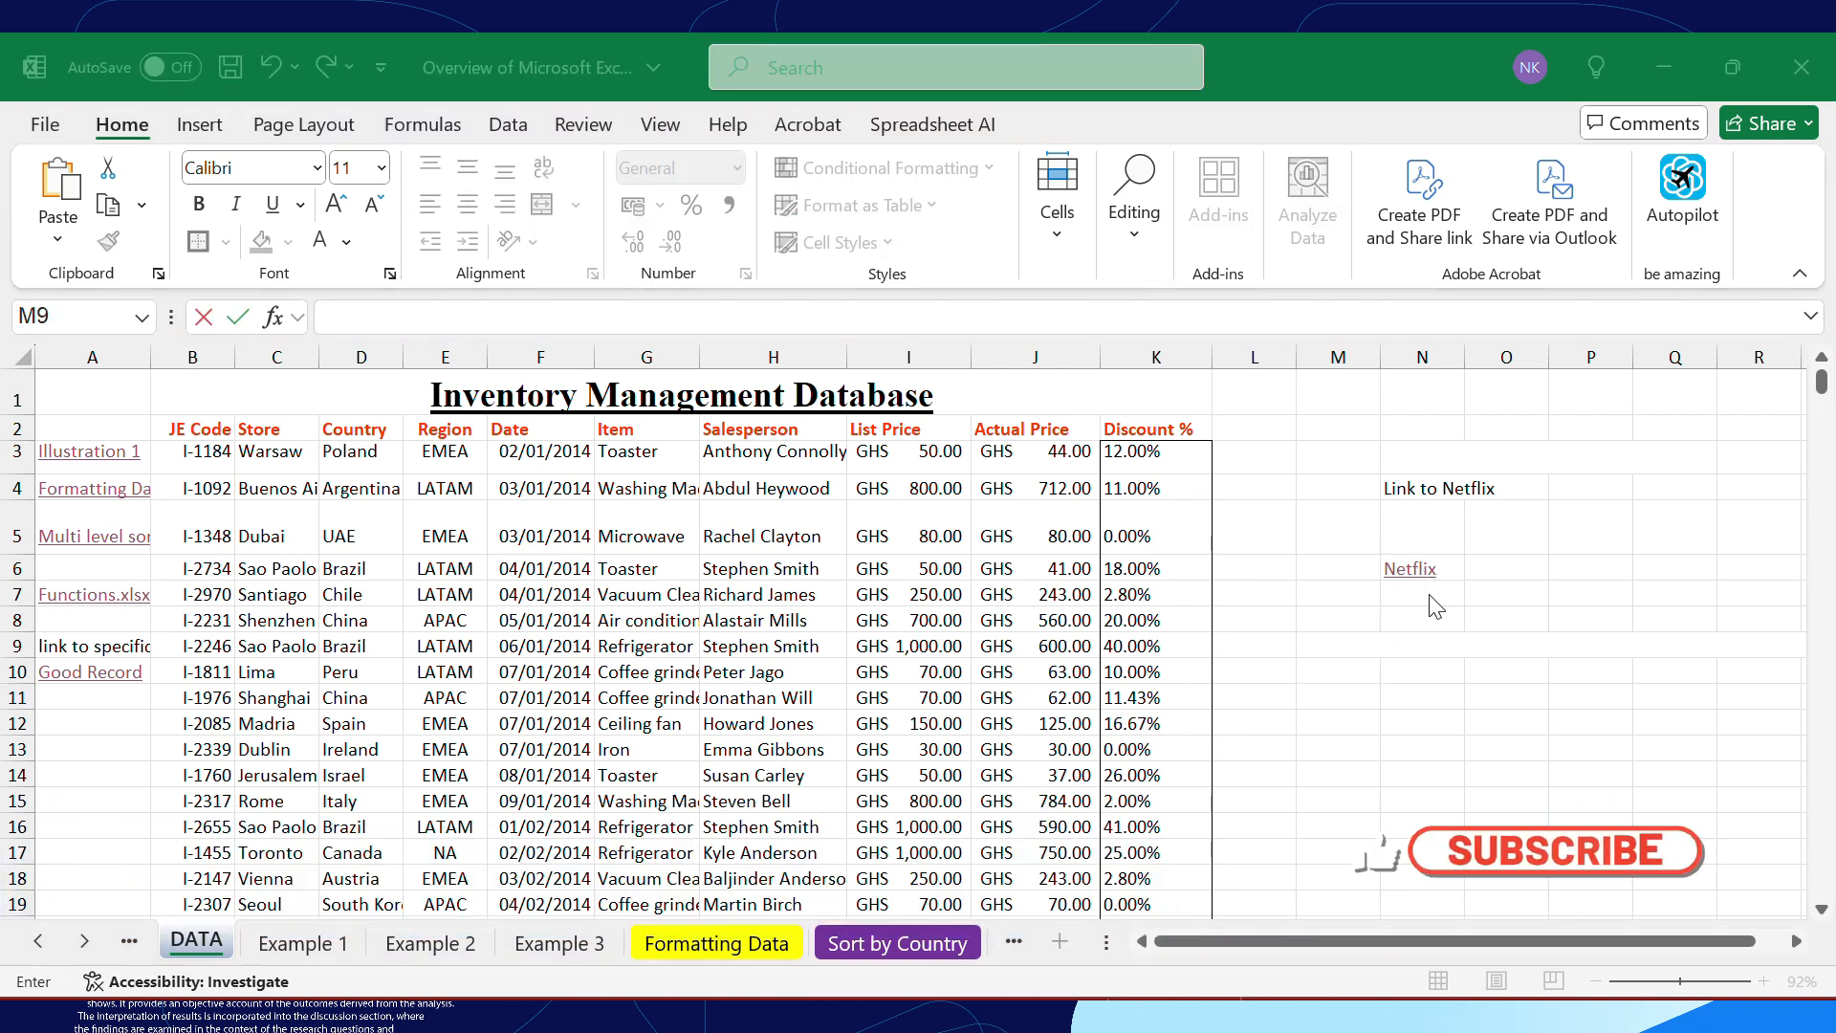
# Start a HYPERLINK formula in cell N9 with an opening quotation mark for the link location
pyautogui.click(1415, 651)
pyautogui.click(1444, 699)
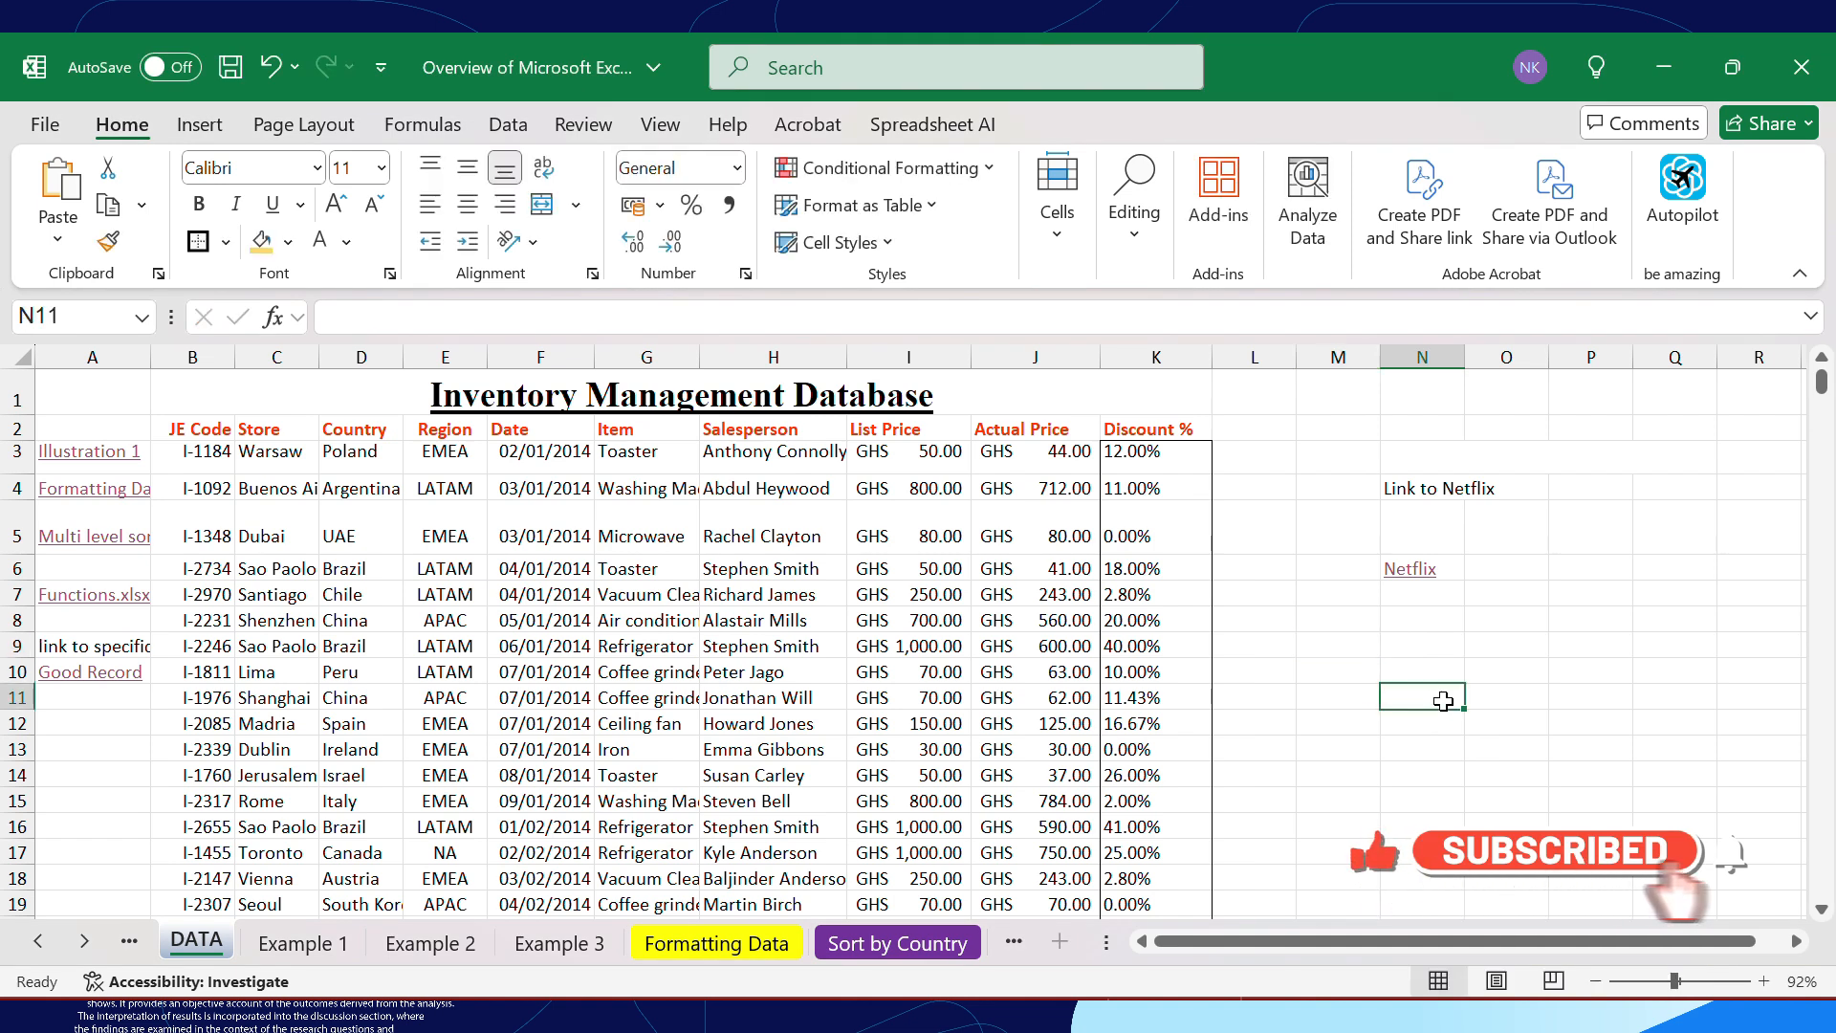
pyautogui.click(1429, 647)
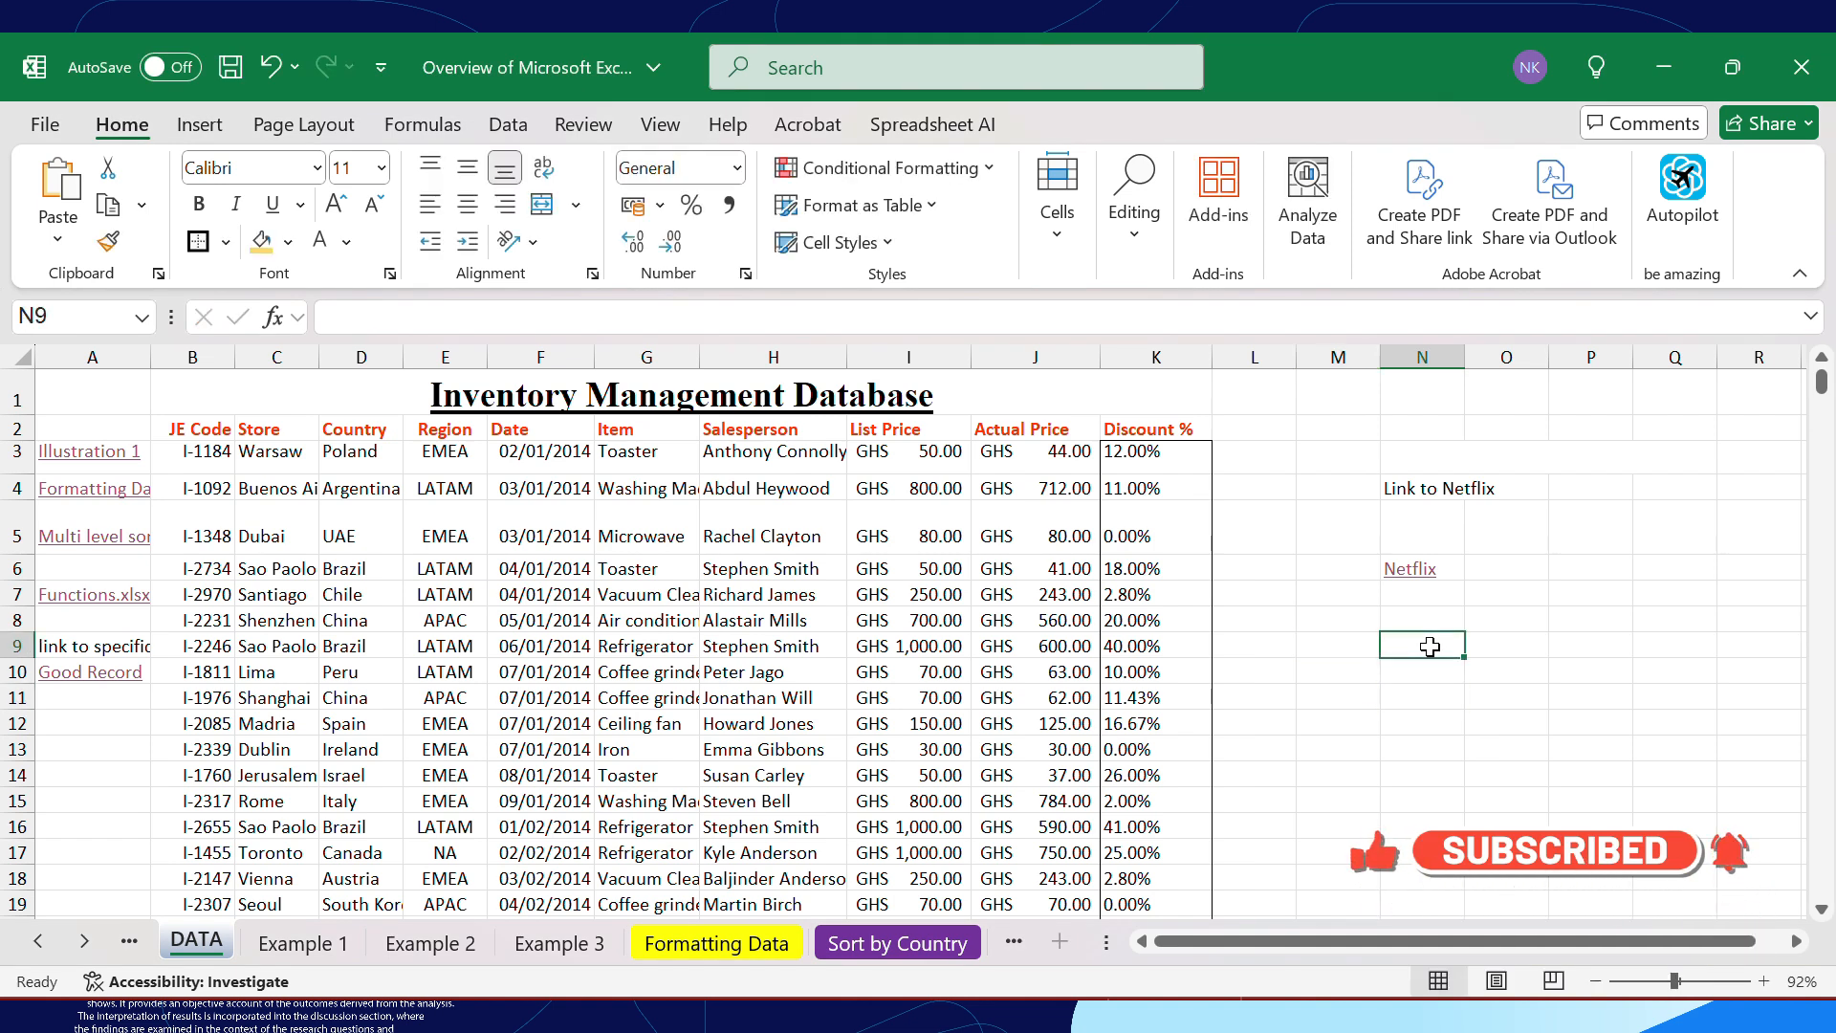
pyautogui.write('=HYP')
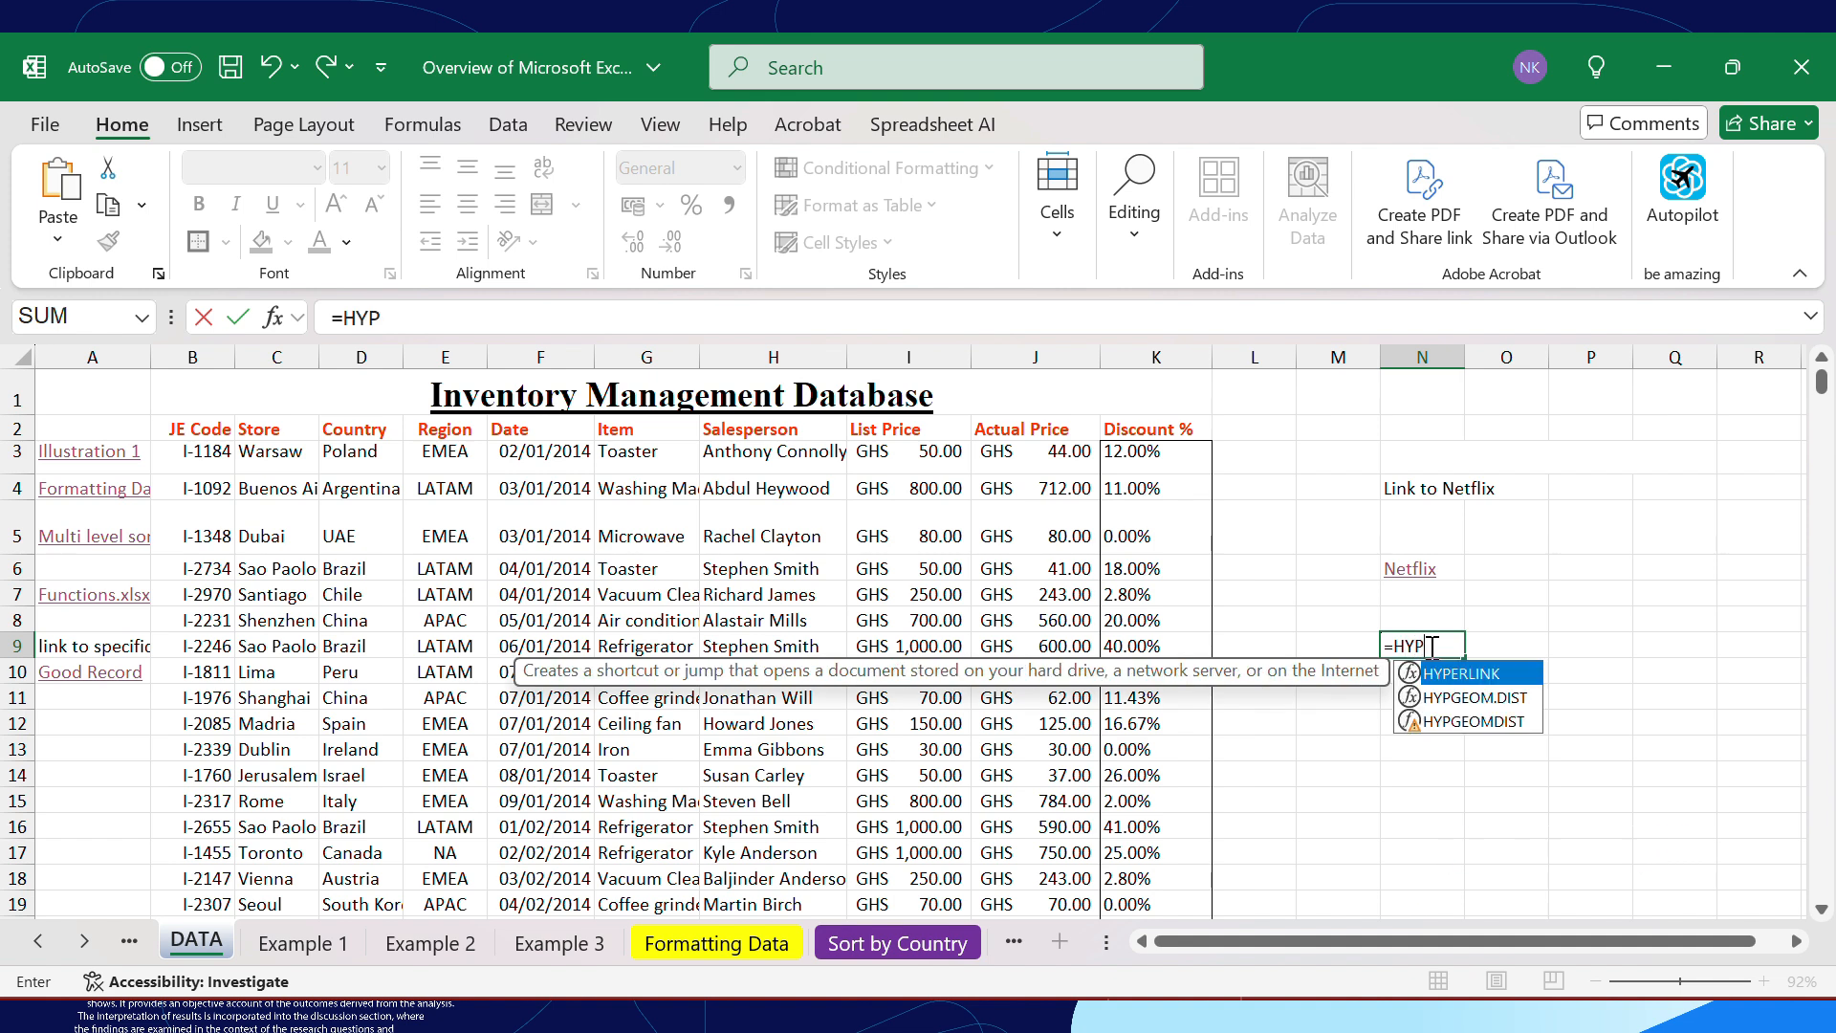
pyautogui.write('ERLINK')
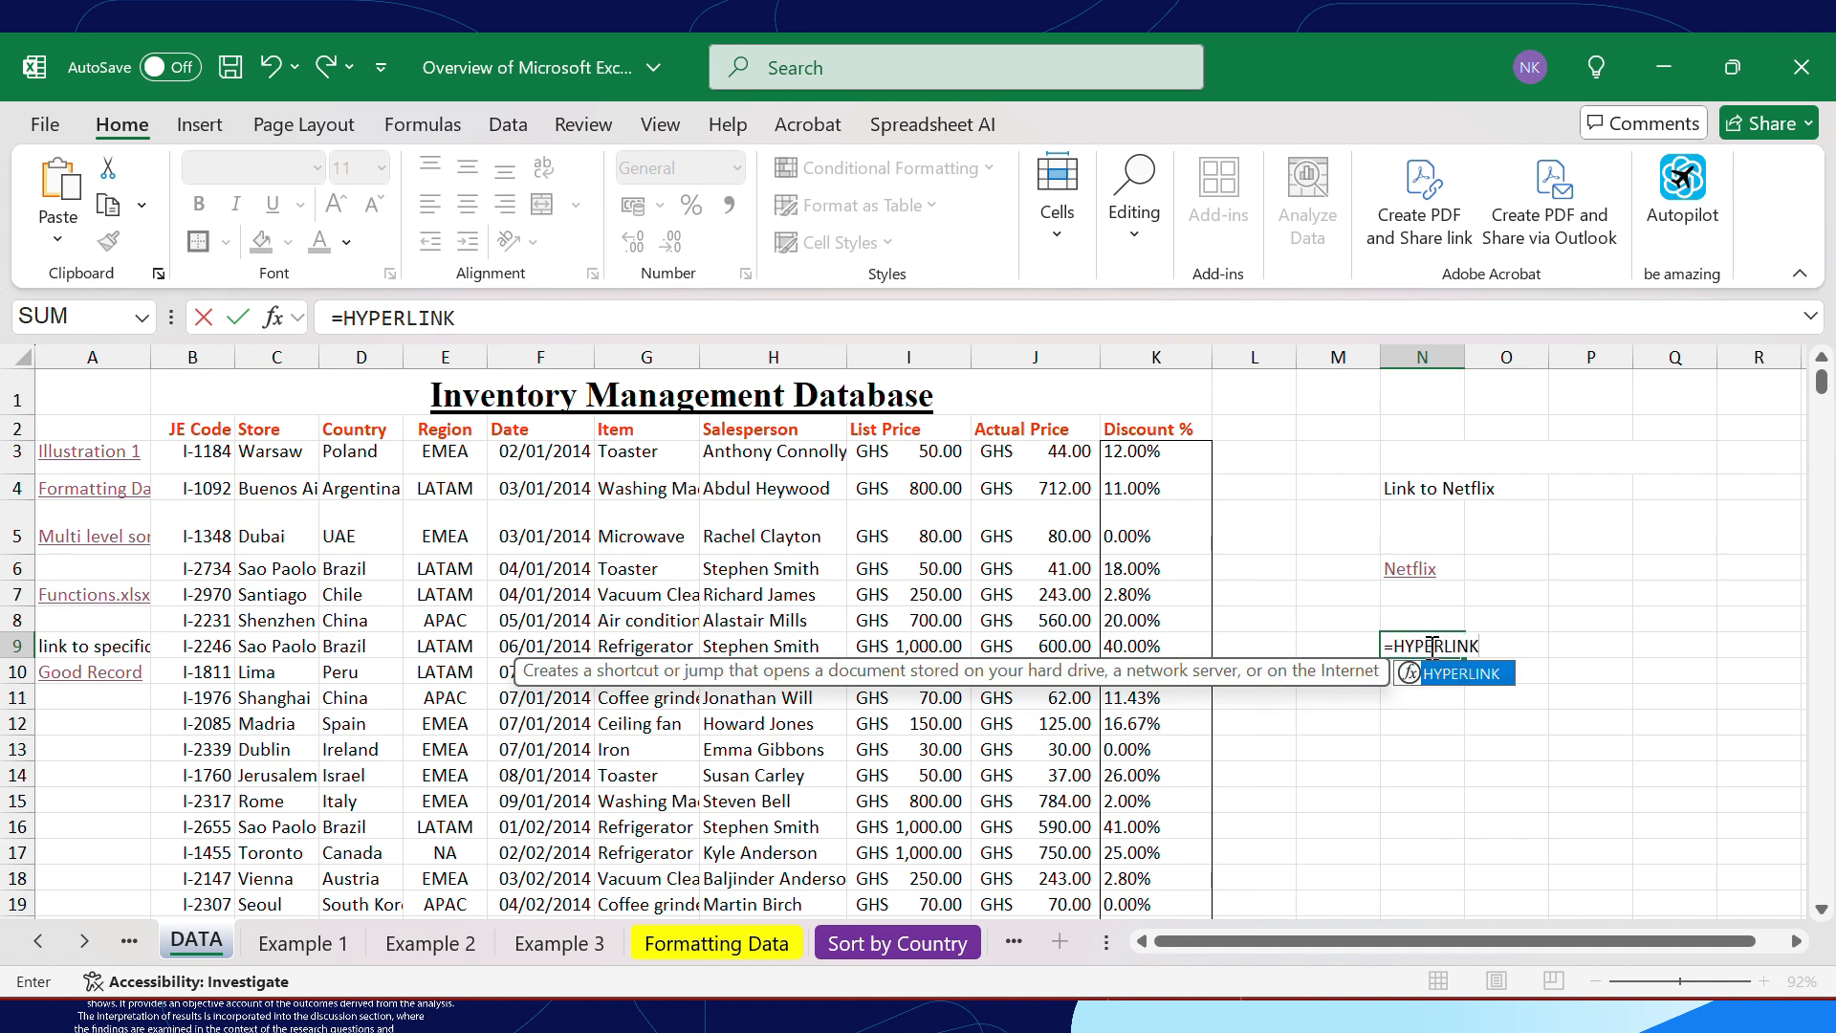
pyautogui.write('(')
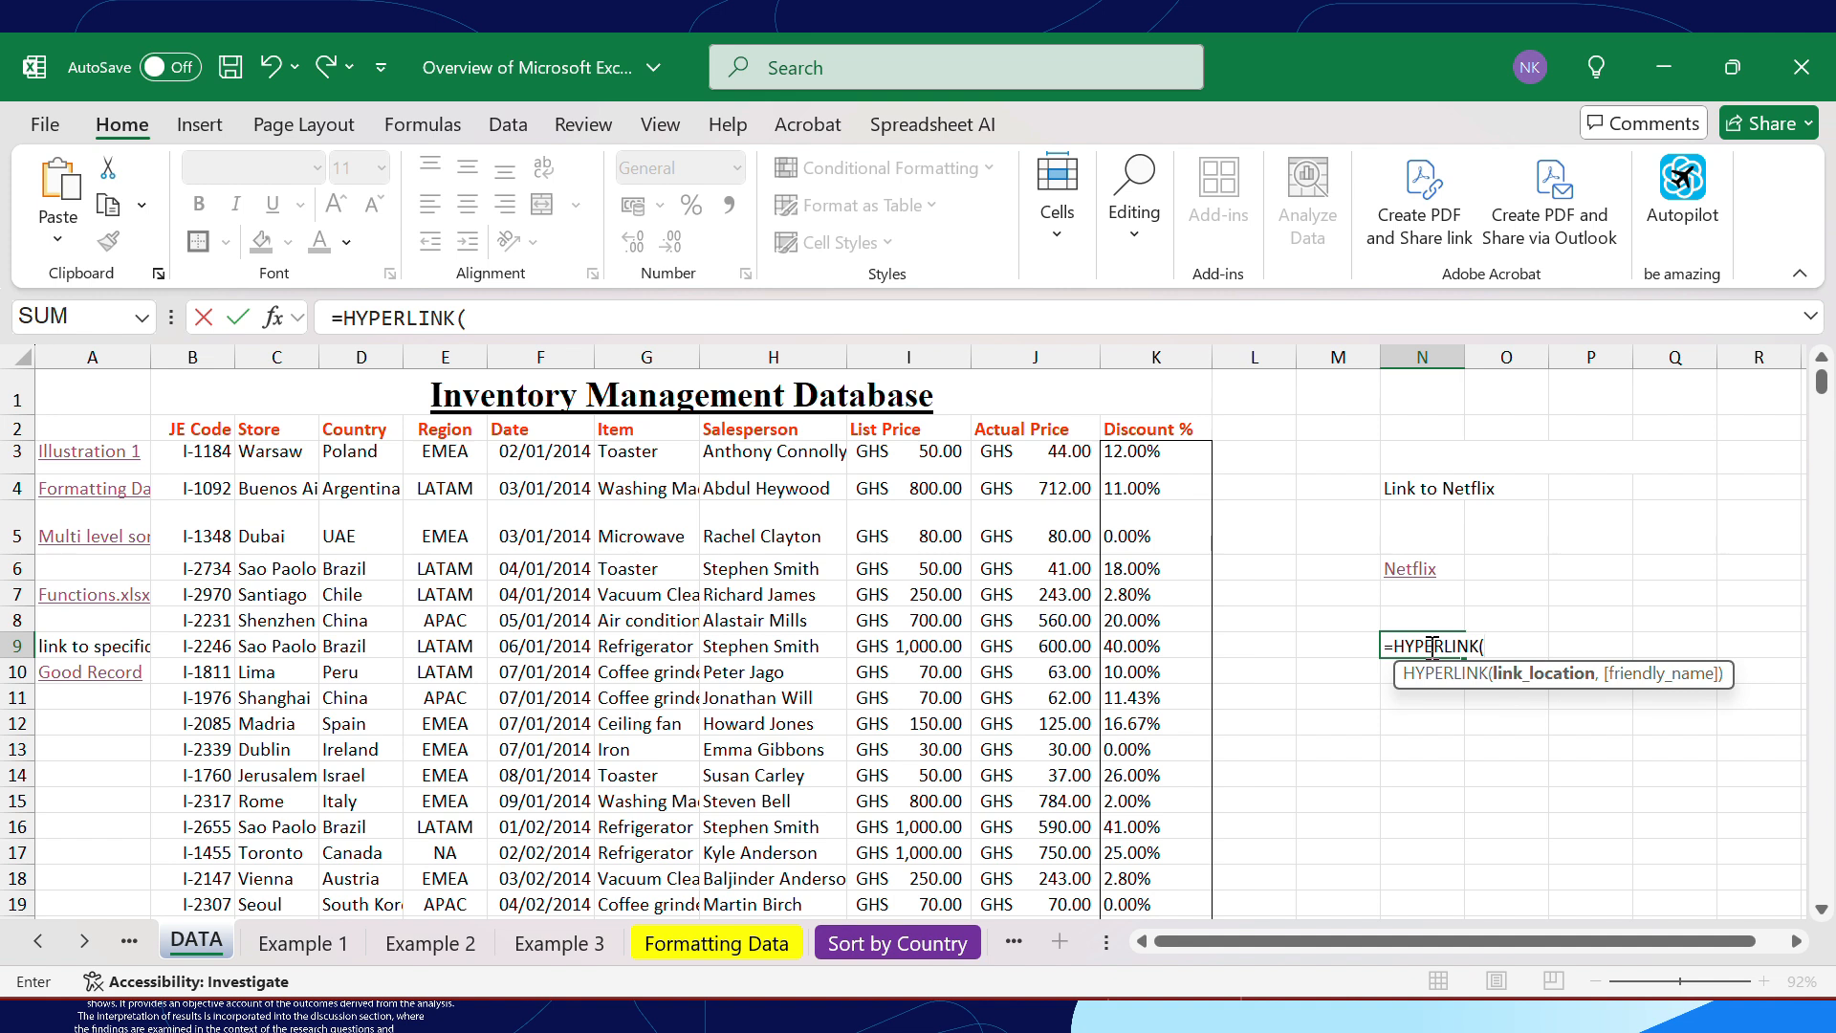
pyautogui.write('"')
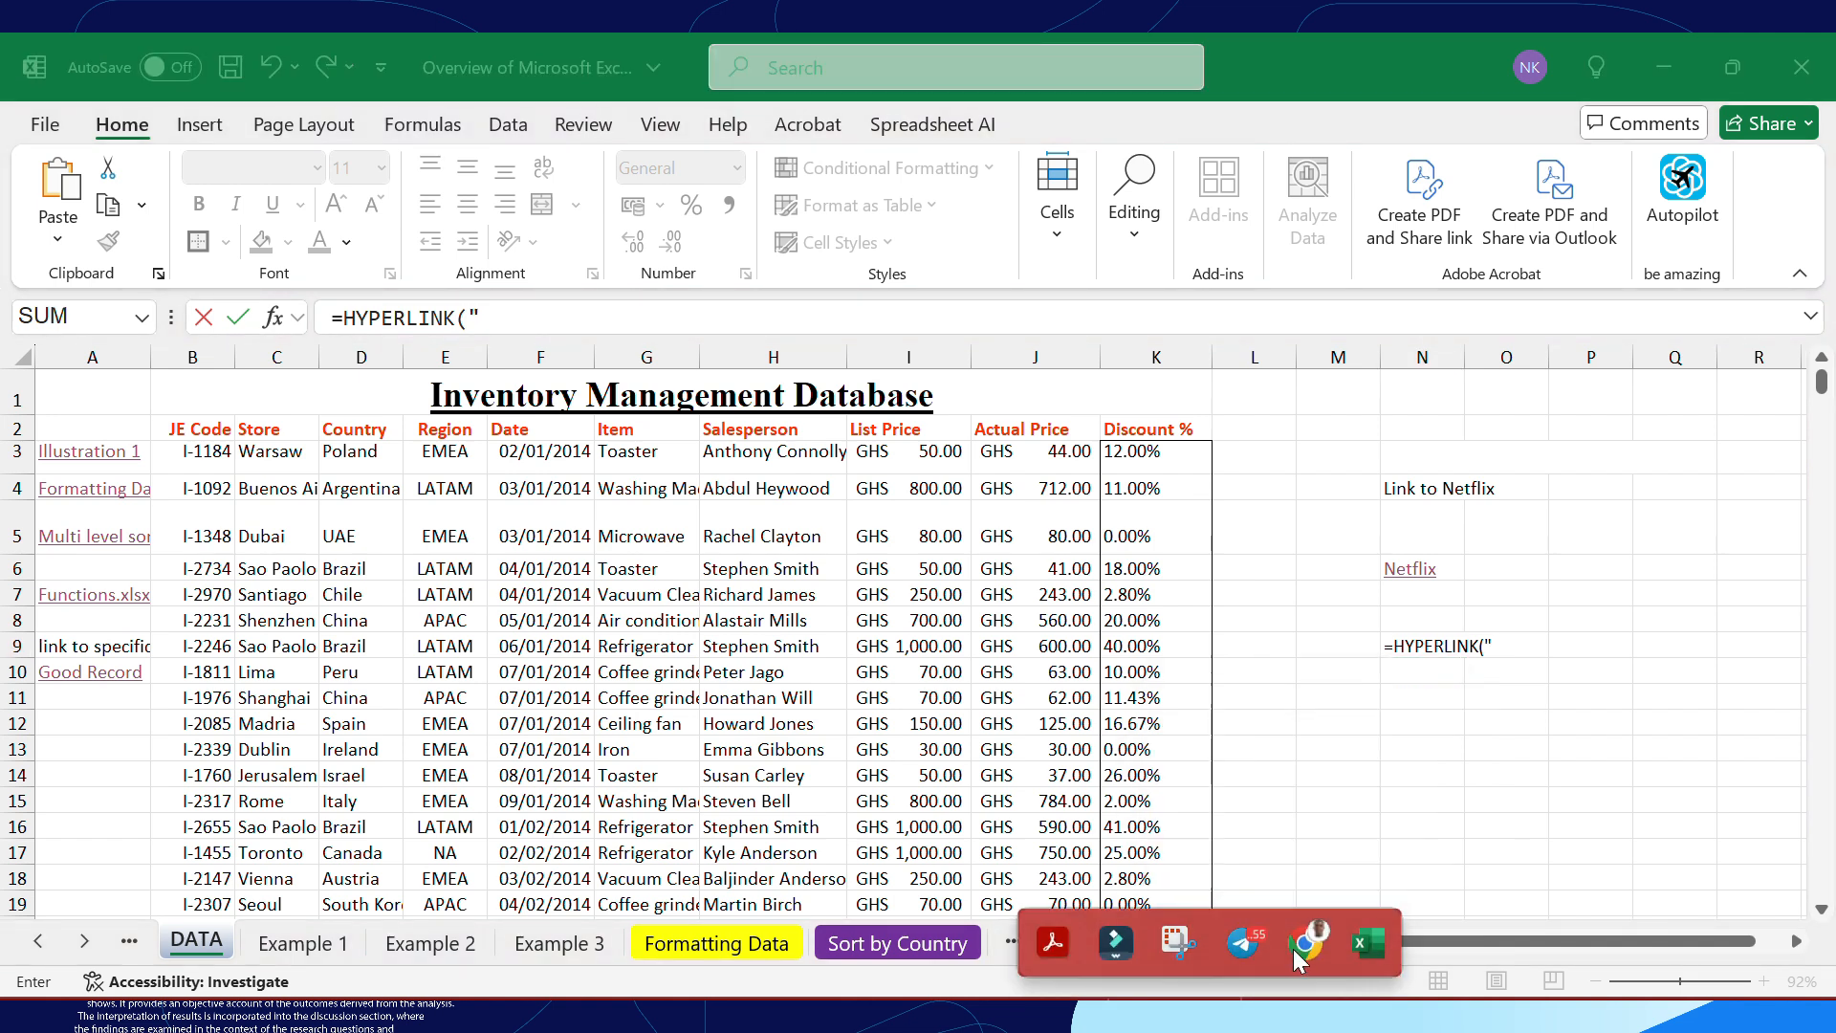
# Copy the Netflix browse page's address from Chrome and insert it as the quoted link location in the N9 formula
pyautogui.click(1297, 956)
pyautogui.click(439, 116)
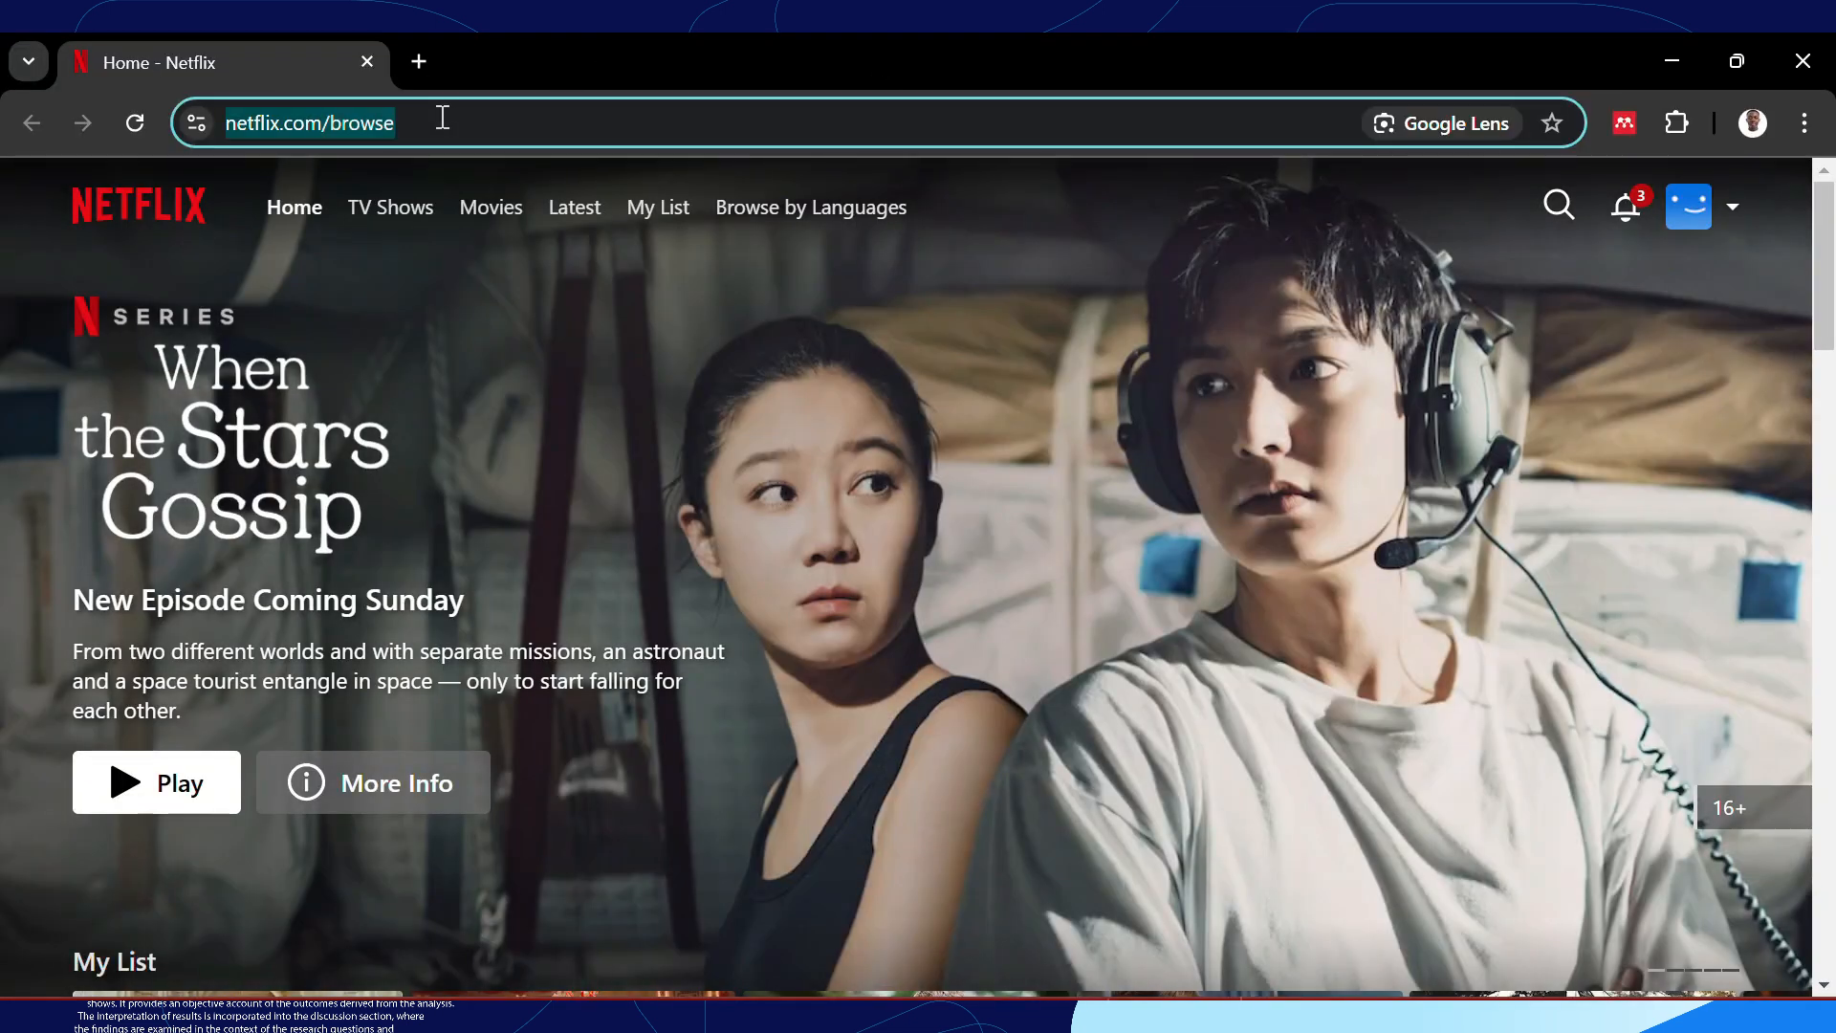
pyautogui.doubleClick(443, 117)
pyautogui.hotkey('ctrl', 'a')
pyautogui.hotkey('ctrl', 'c')
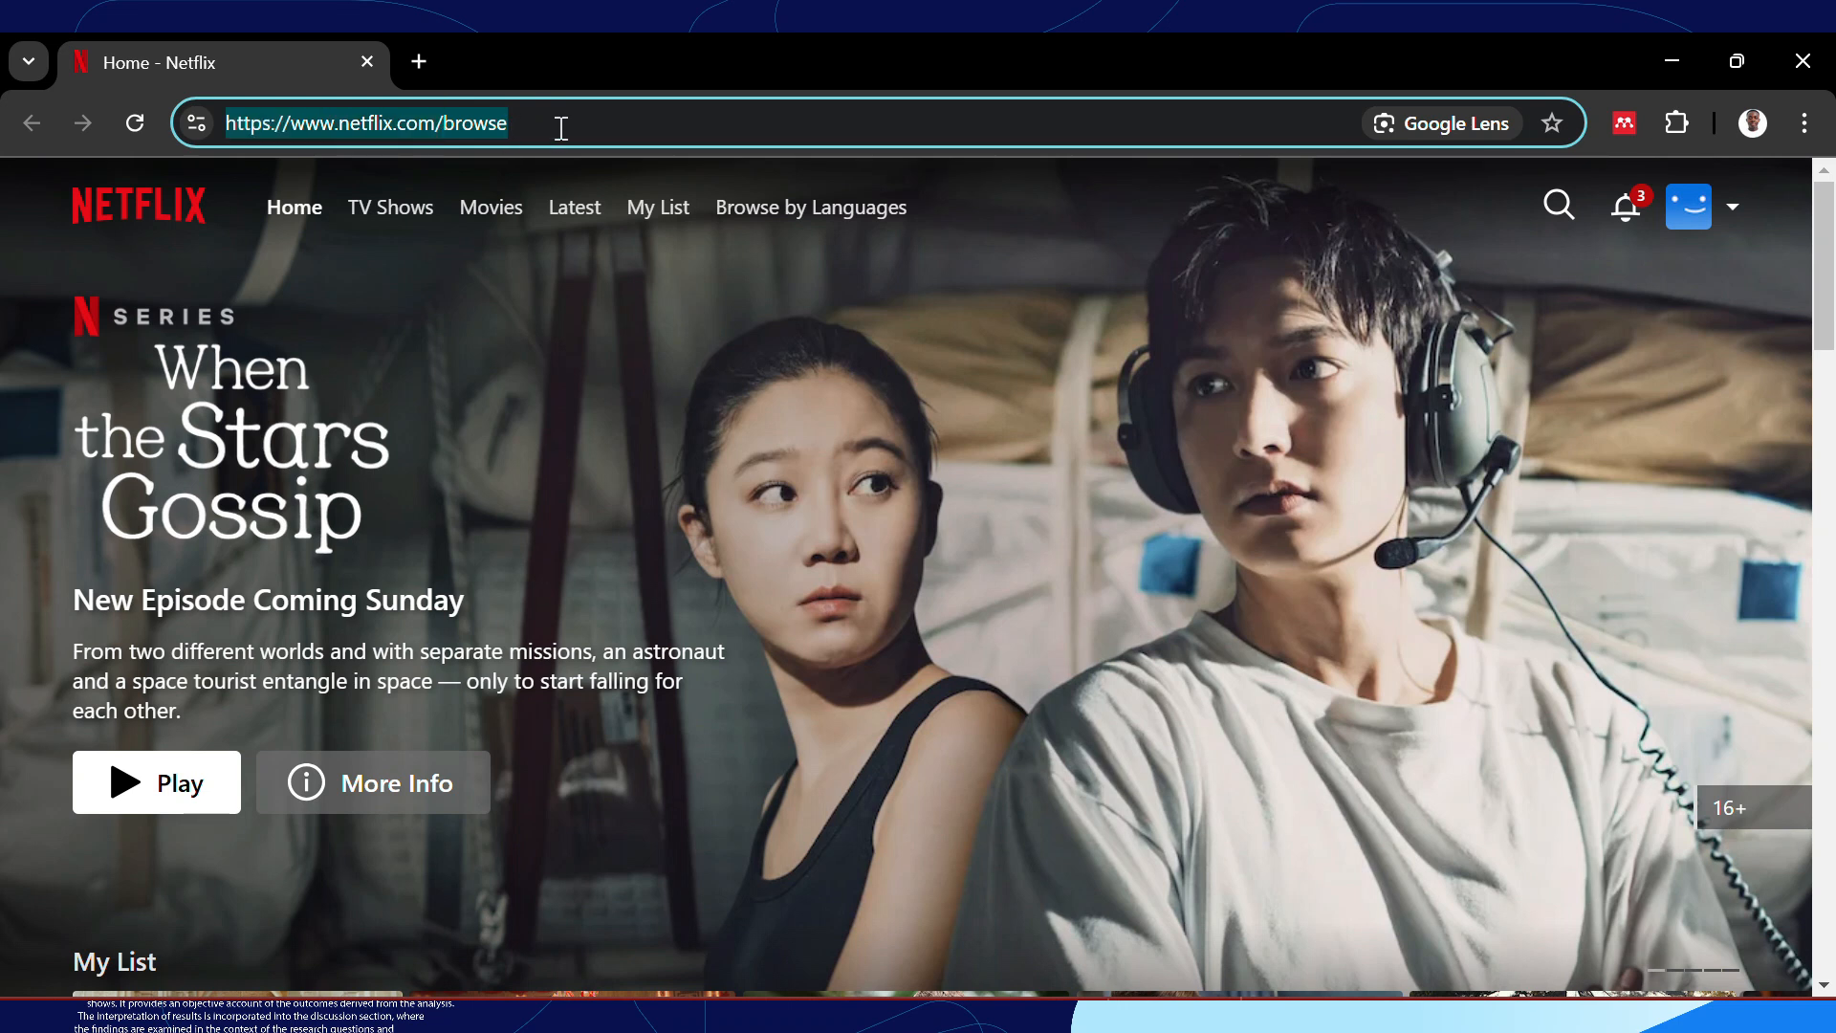
pyautogui.click(1675, 60)
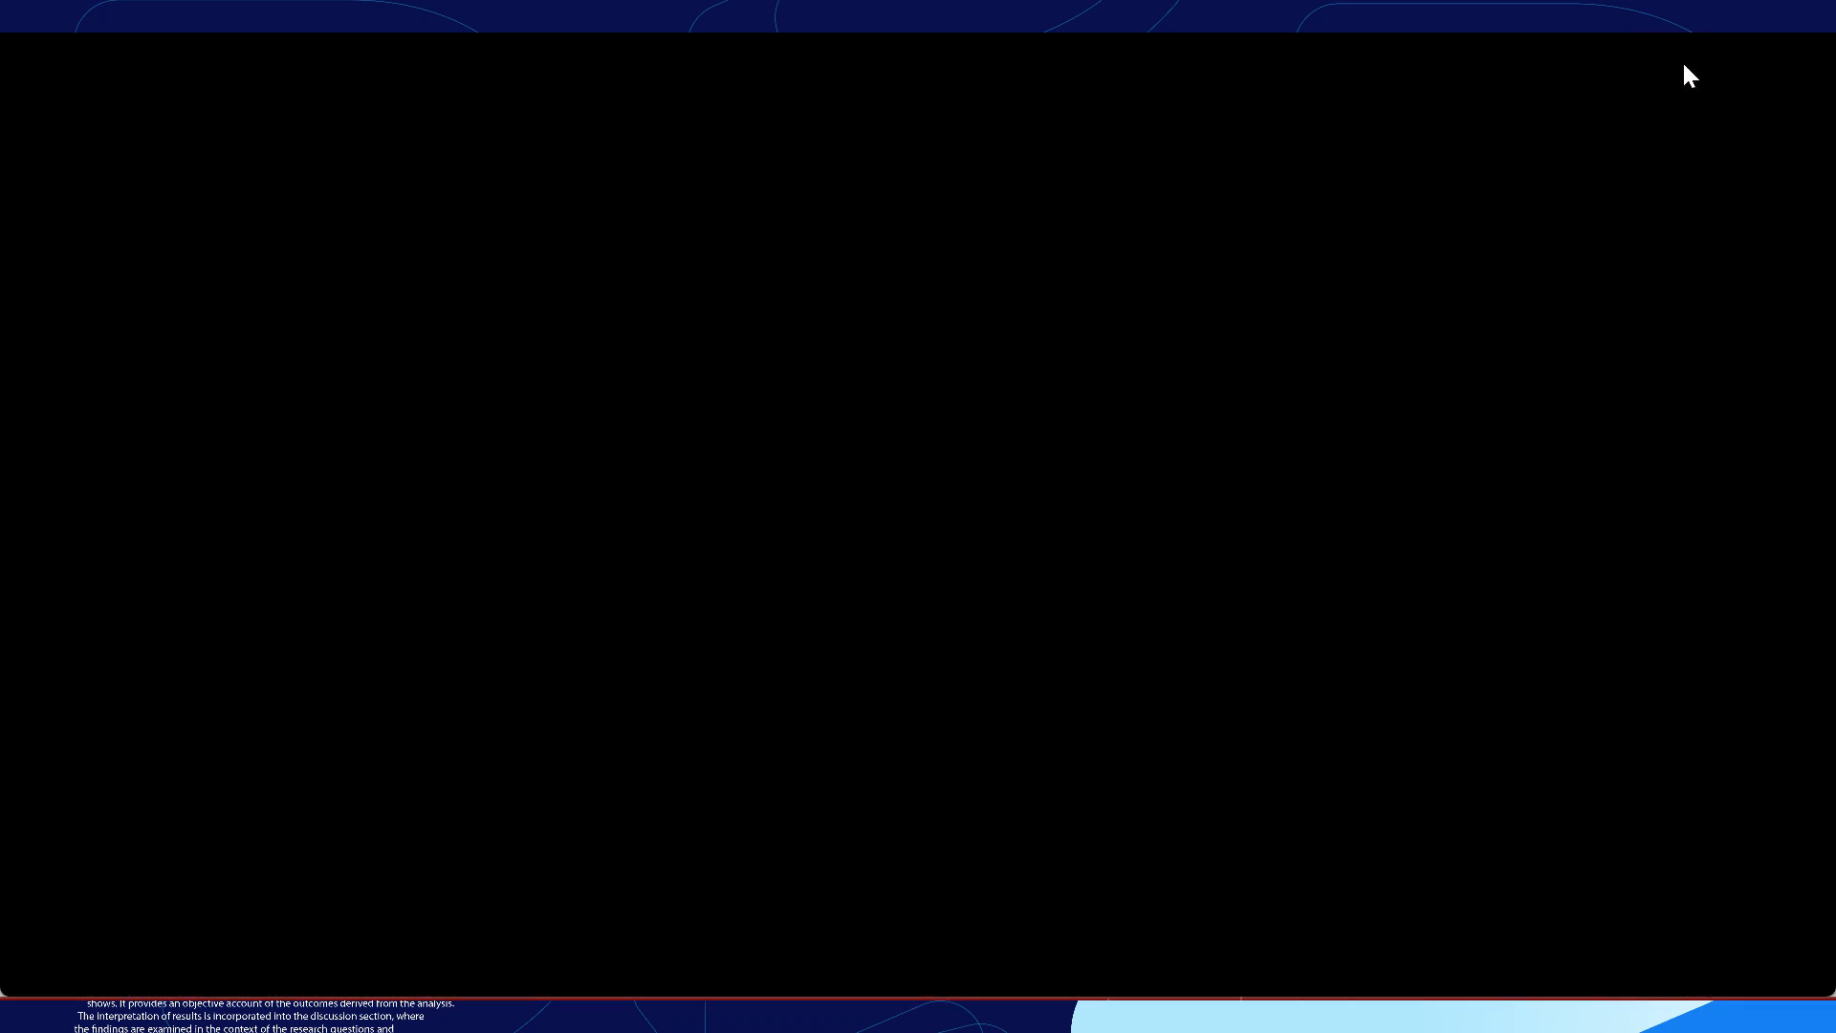
pyautogui.hotkey('ctrl', 'v')
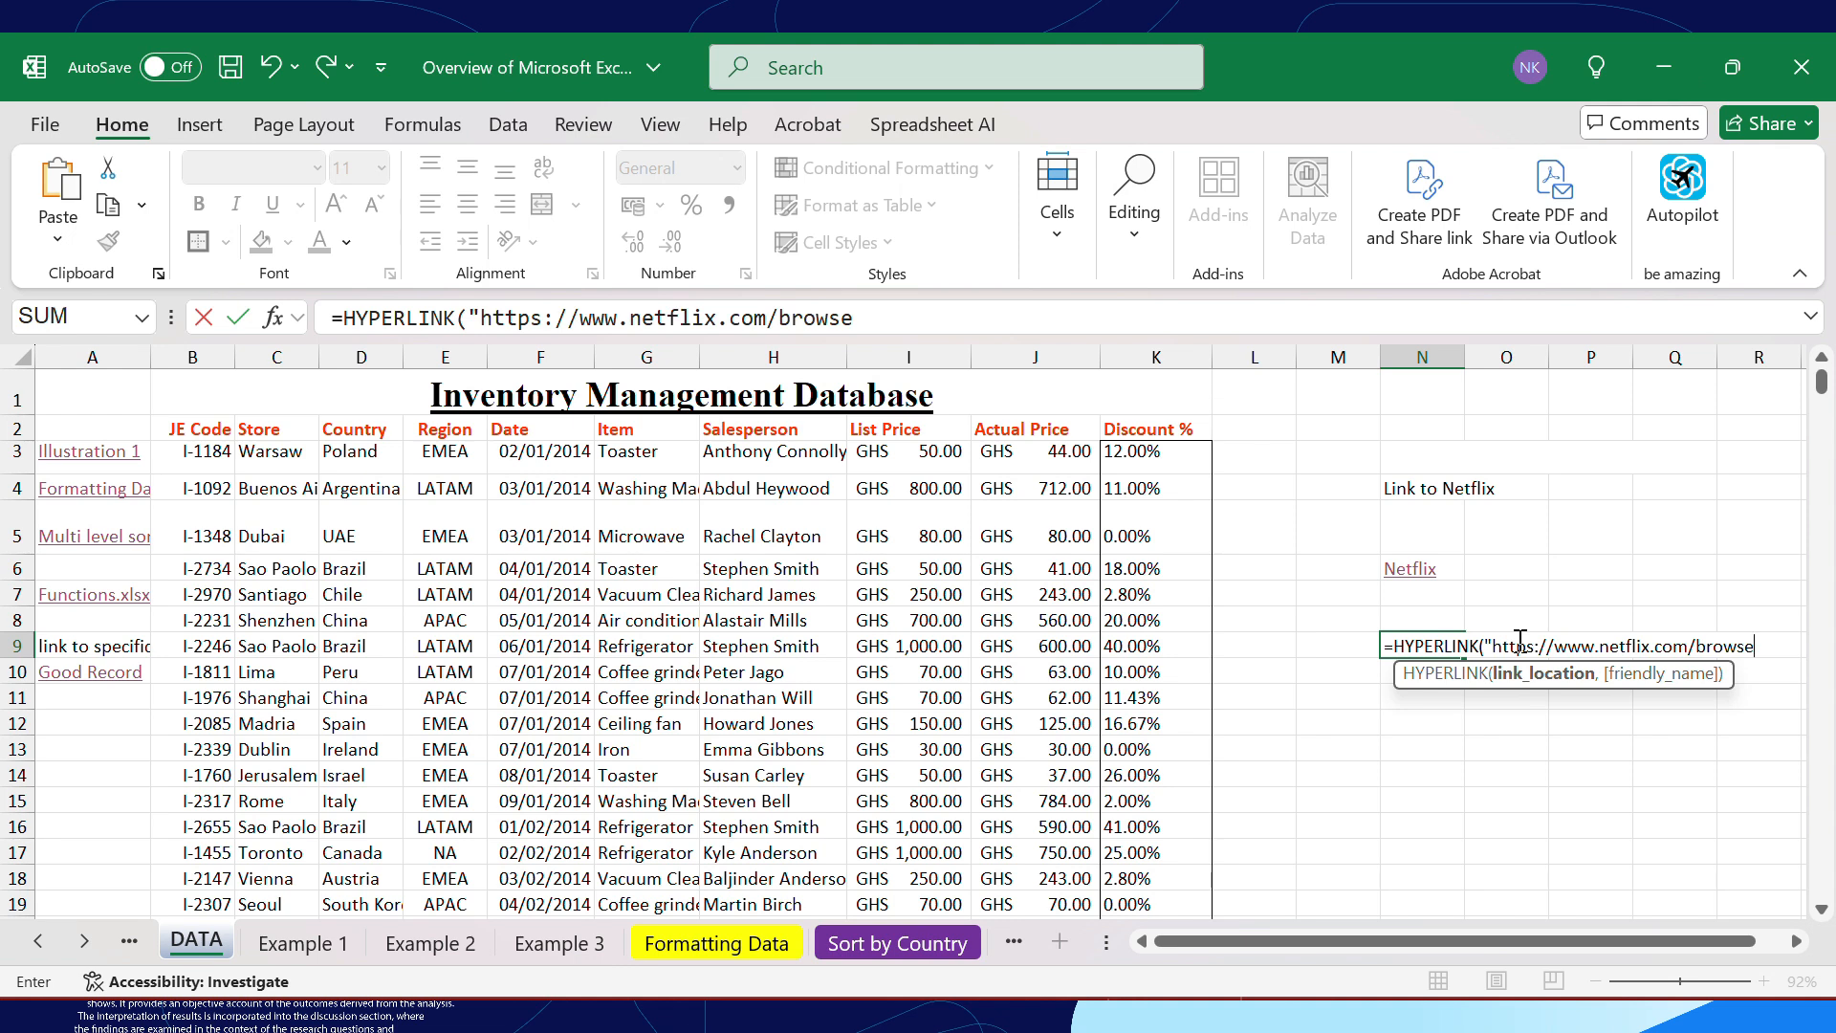
pyautogui.write('",')
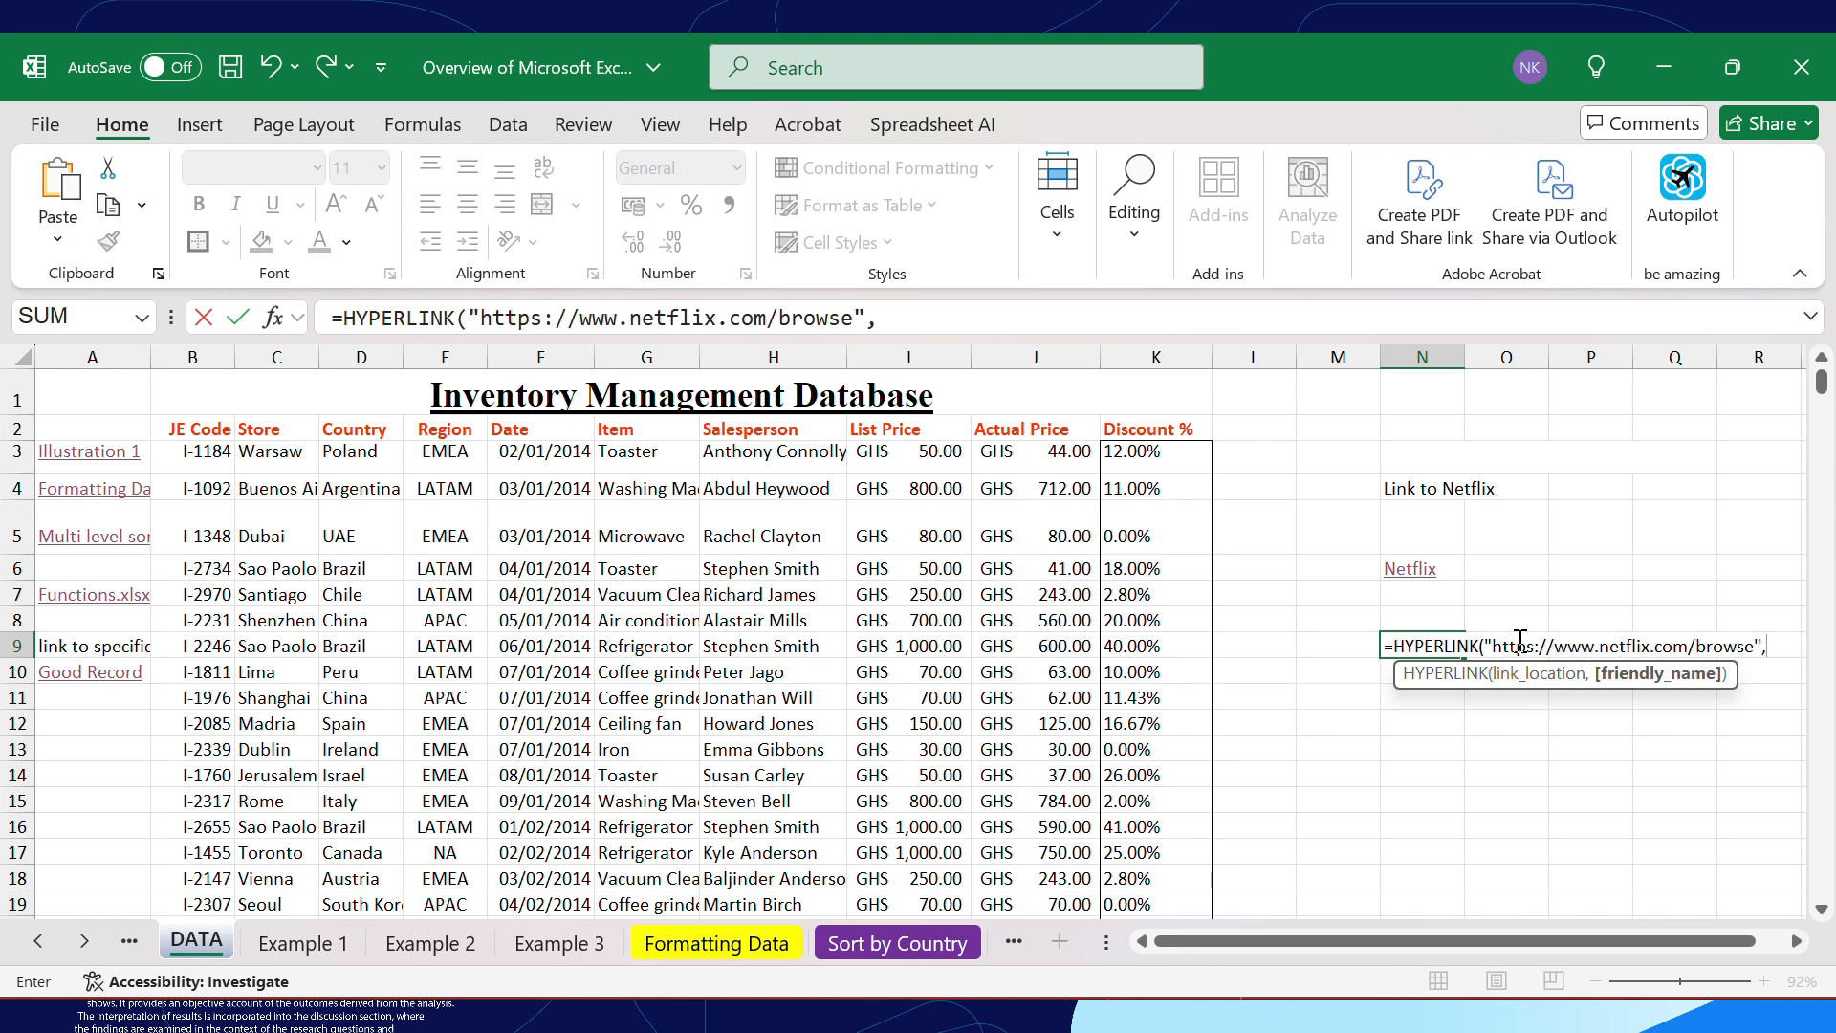
pyautogui.write('"vISI')
# Give the N9 hyperlink the friendly name "visit Netflix" and complete the formula
pyautogui.press('BackSpace')
pyautogui.press('BackSpace')
pyautogui.press('BackSpace')
pyautogui.write('isit Netflix')
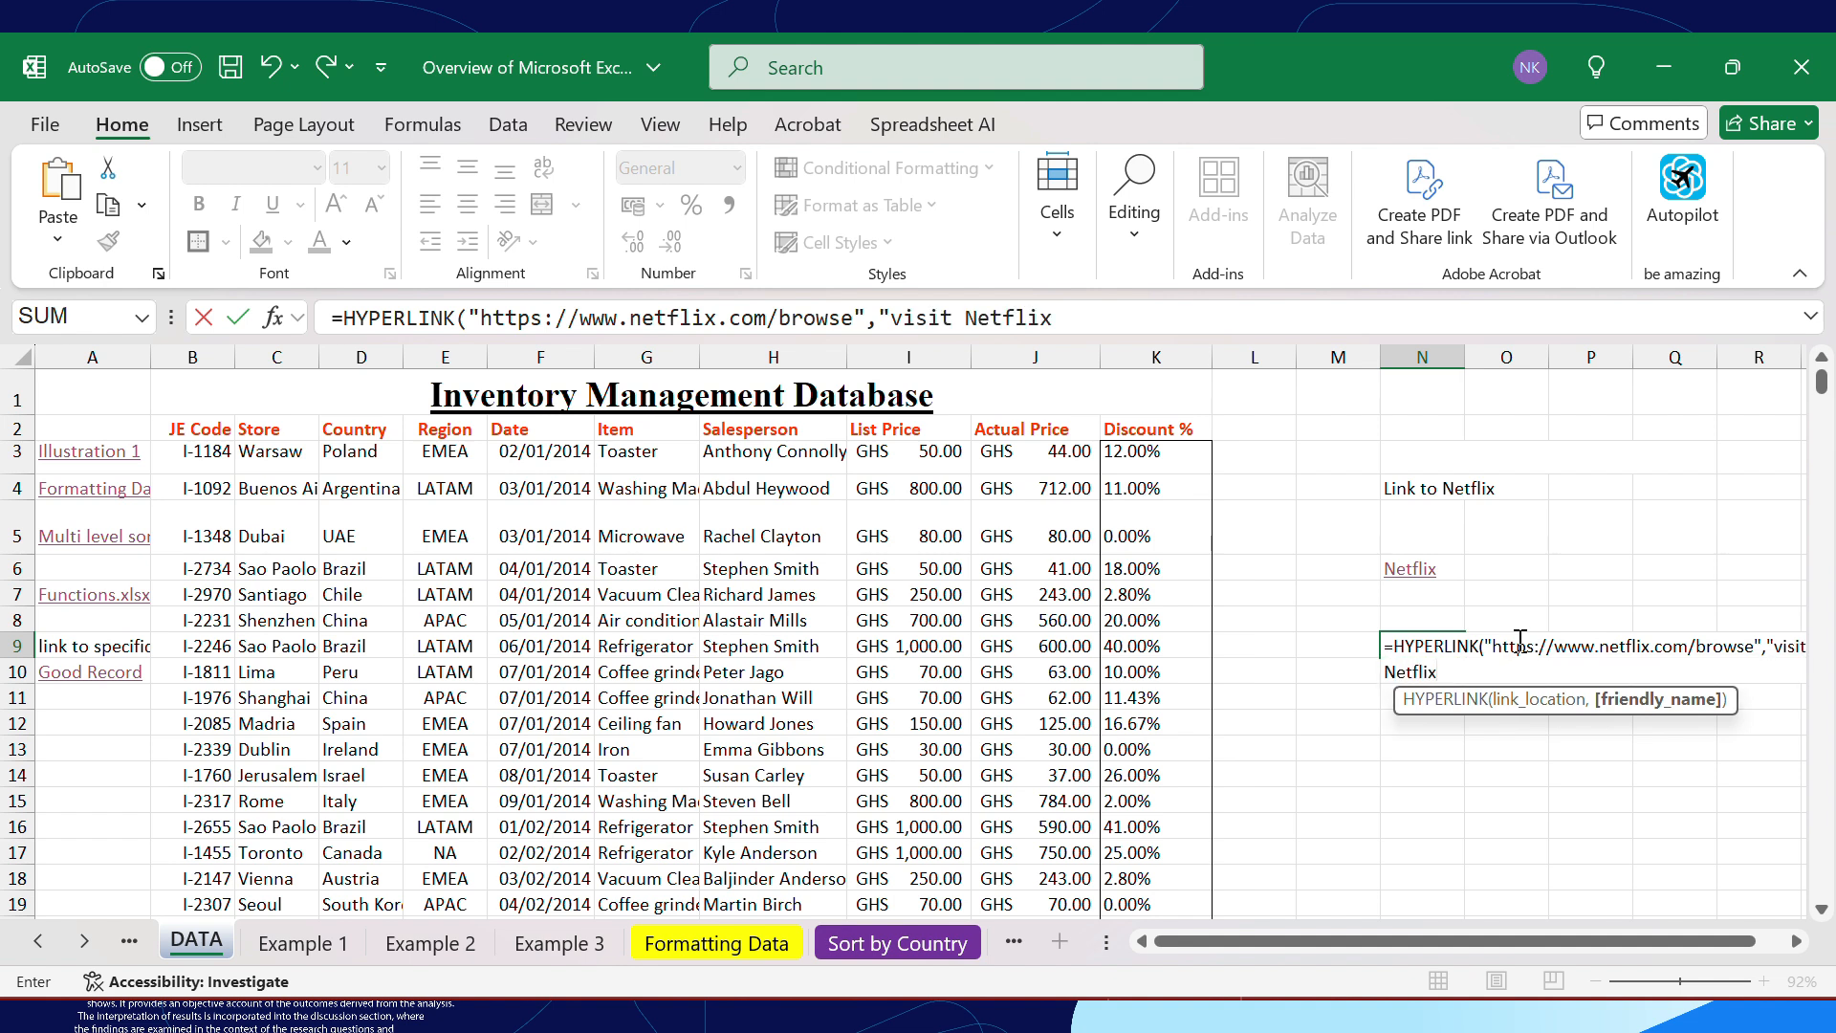
pyautogui.write('")')
pyautogui.press('Return')
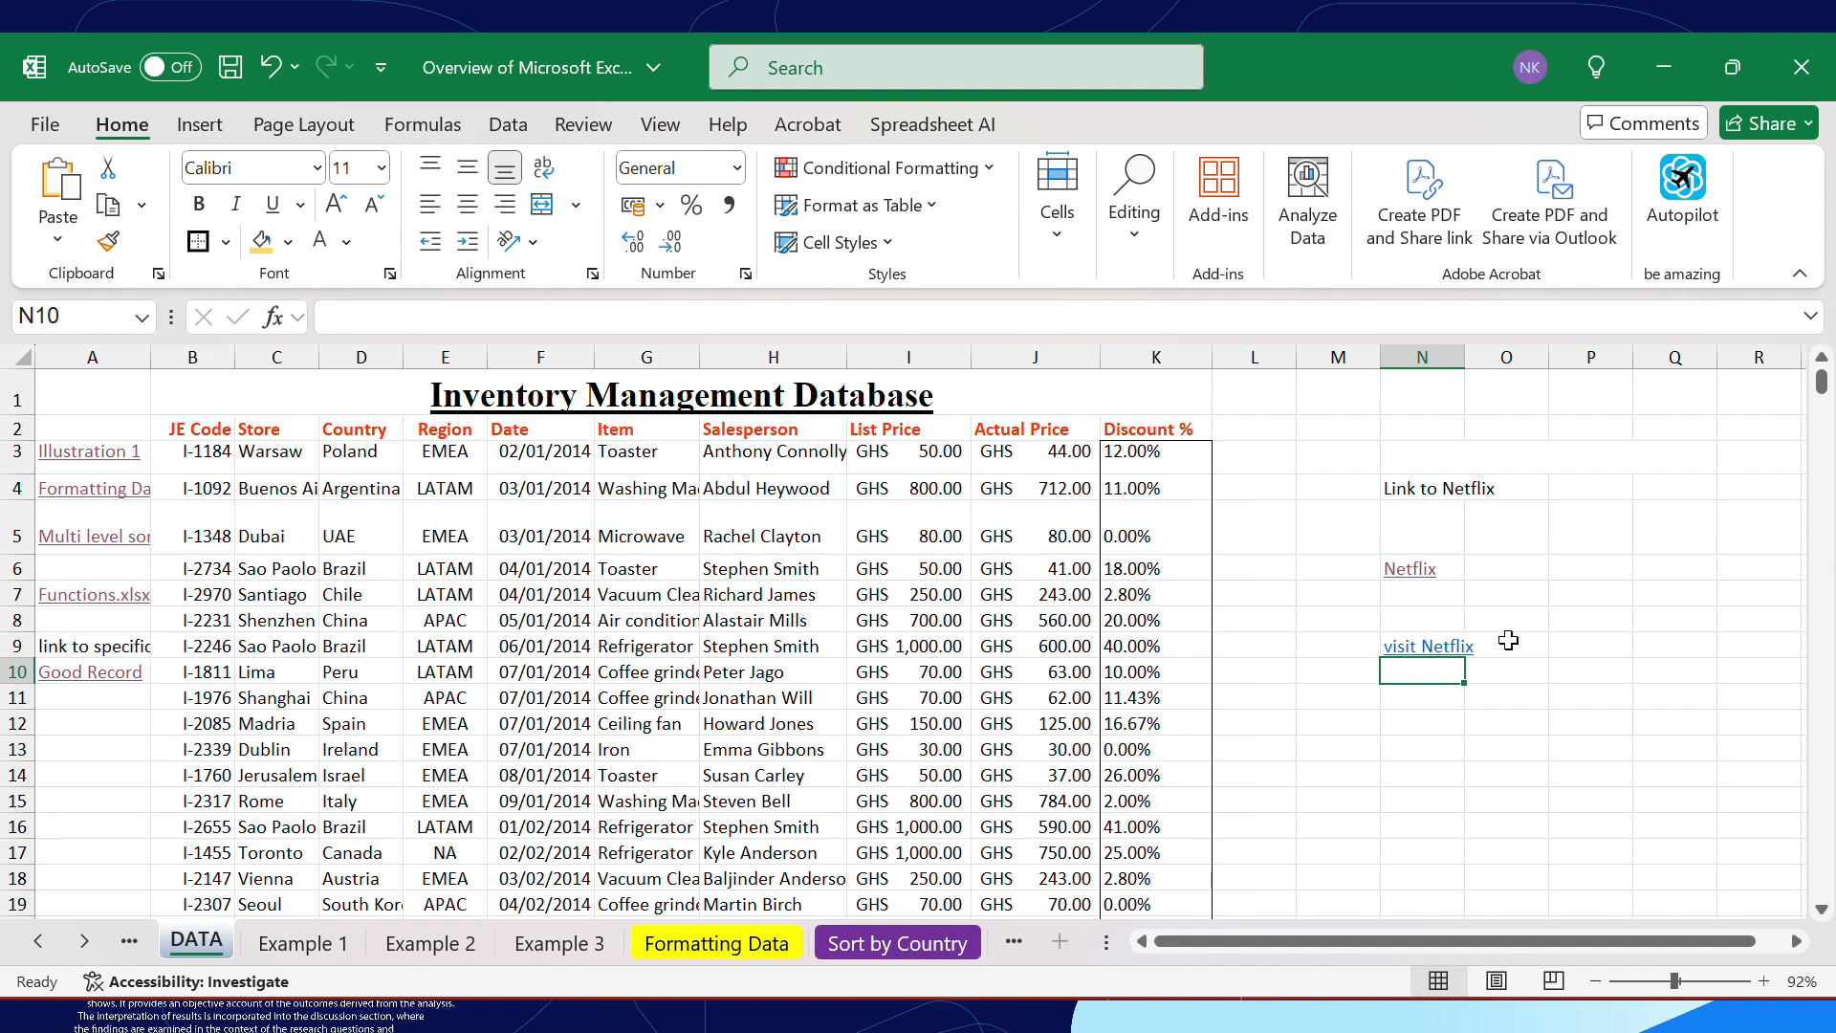
# Test the "visit Netflix" link in cell N9 by opening its page, and return to the workbook
pyautogui.moveTo(1421, 660)
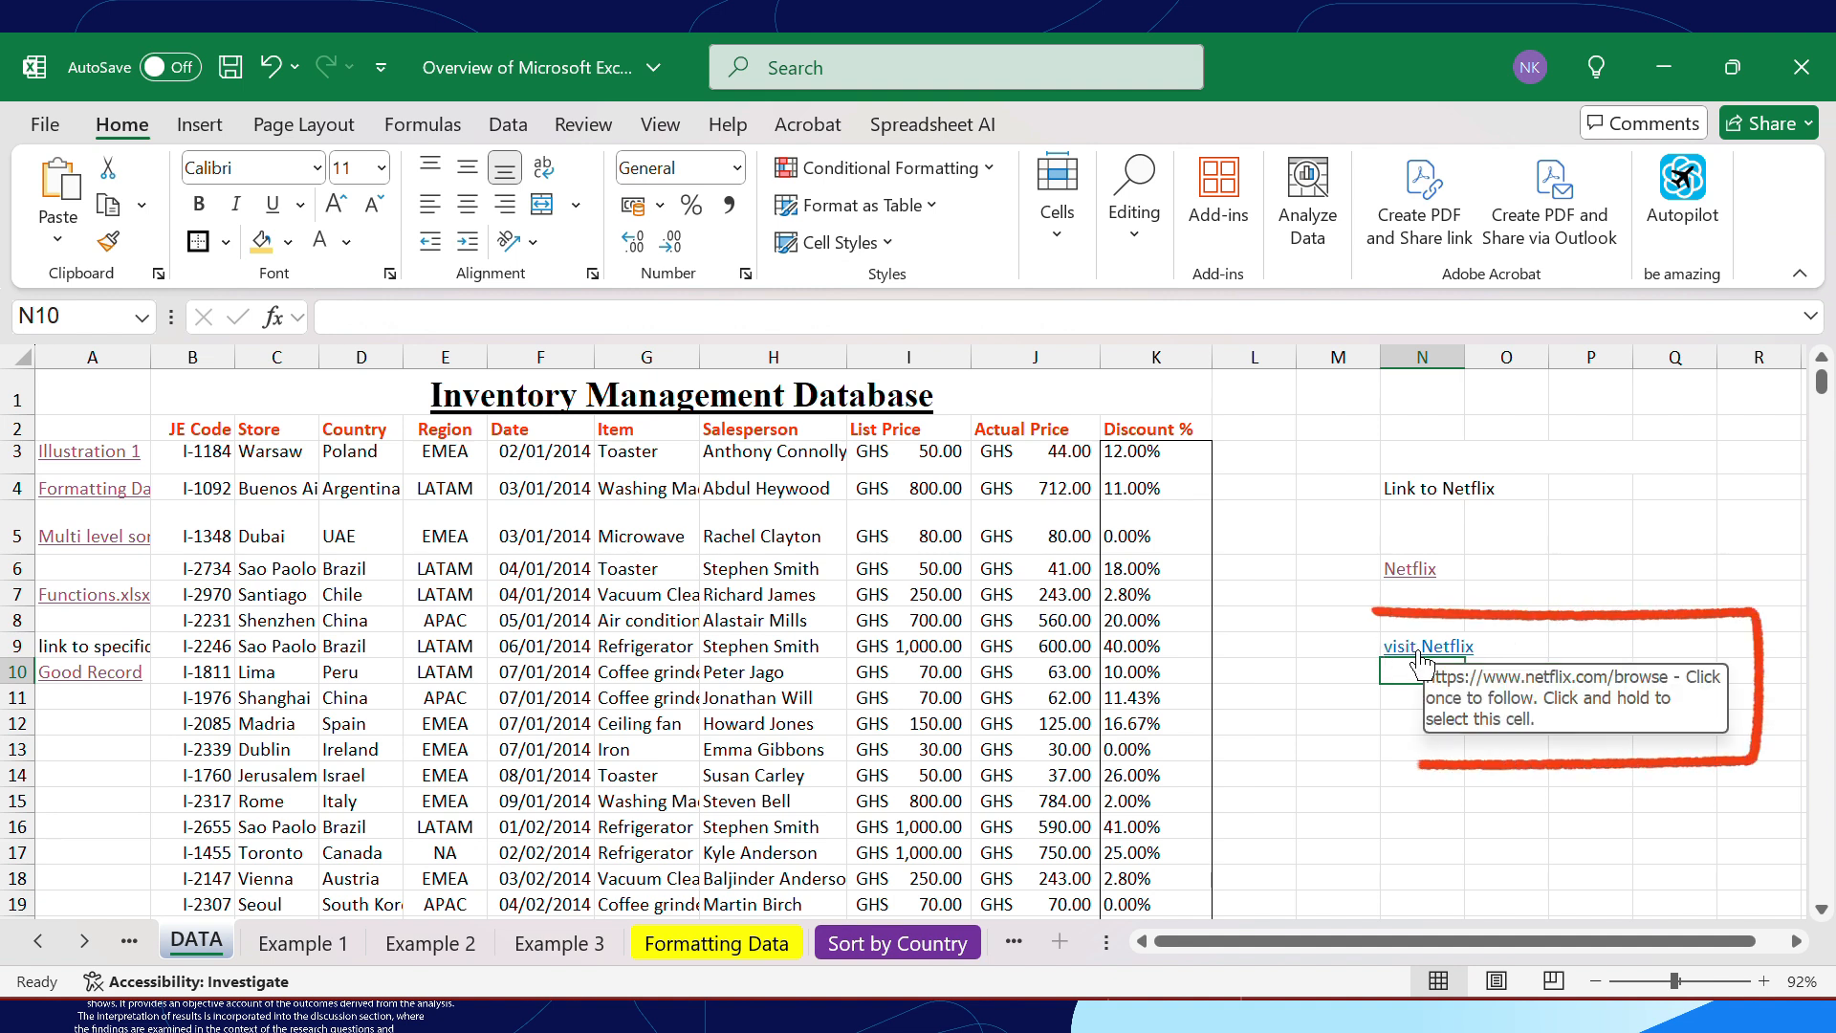
pyautogui.press('Down')
pyautogui.press('Down')
pyautogui.press('Down')
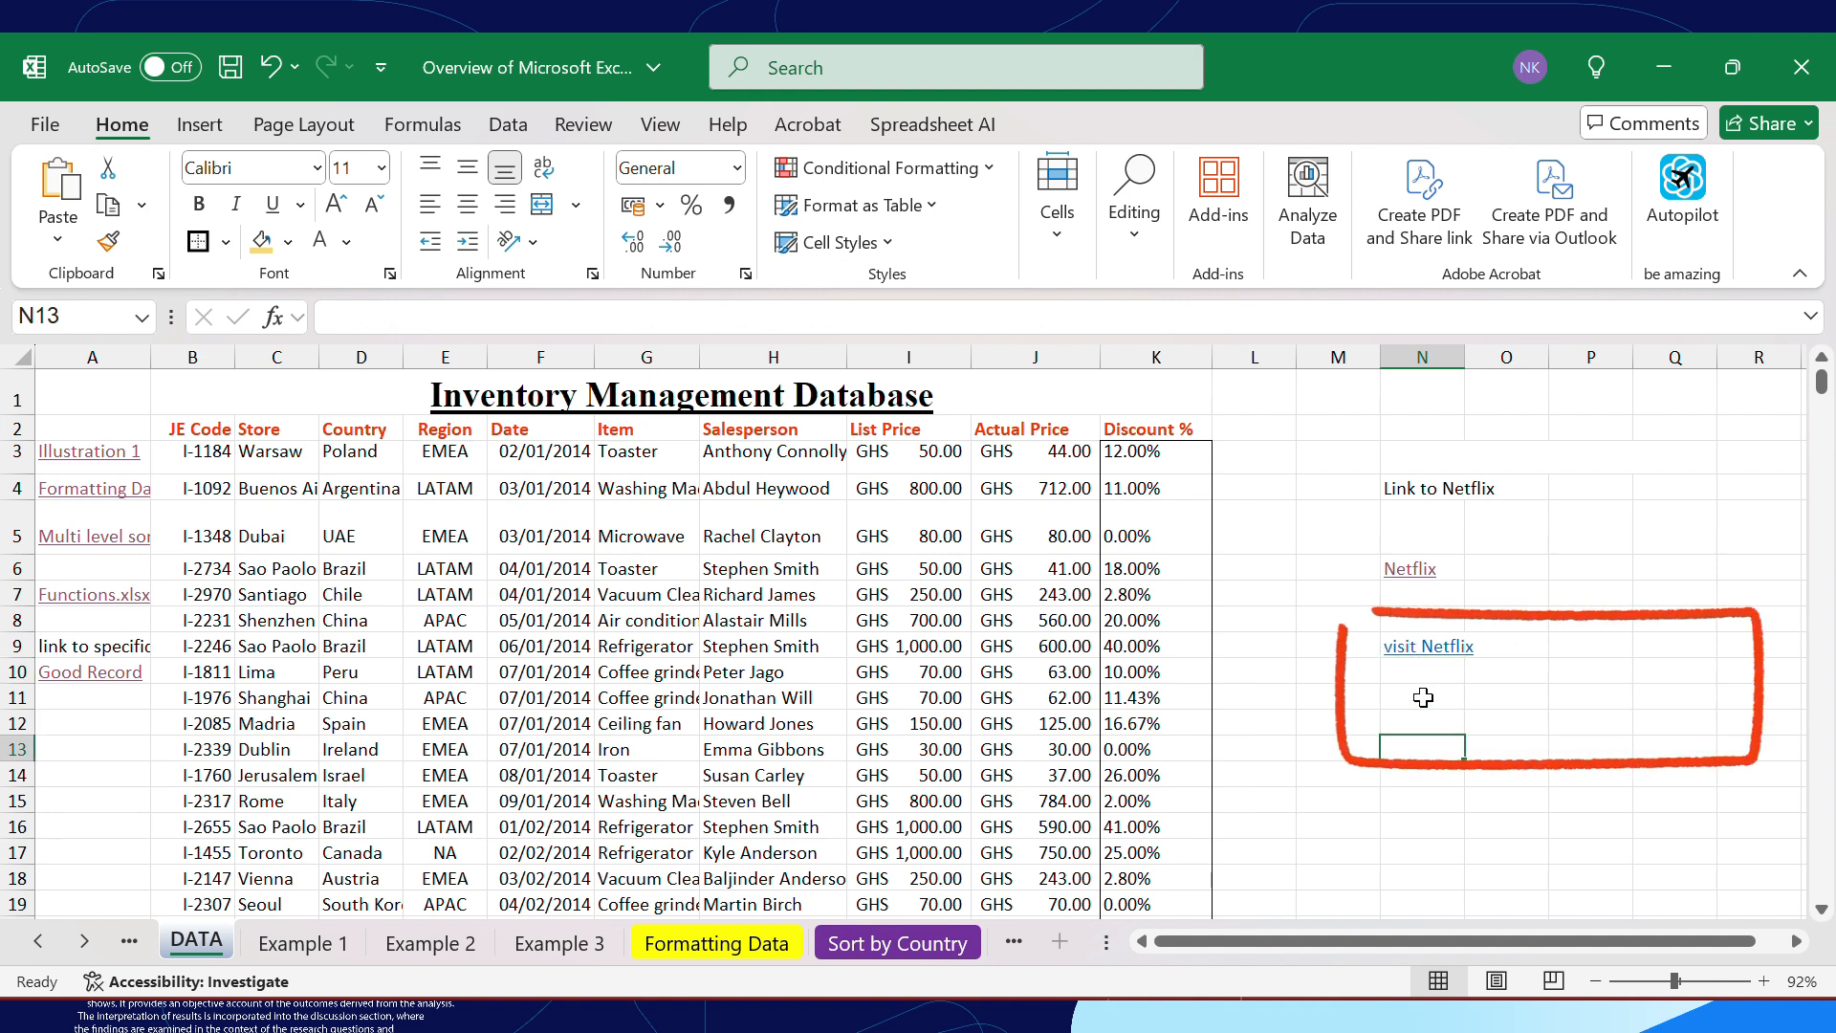
pyautogui.click(1419, 660)
pyautogui.click(1419, 659)
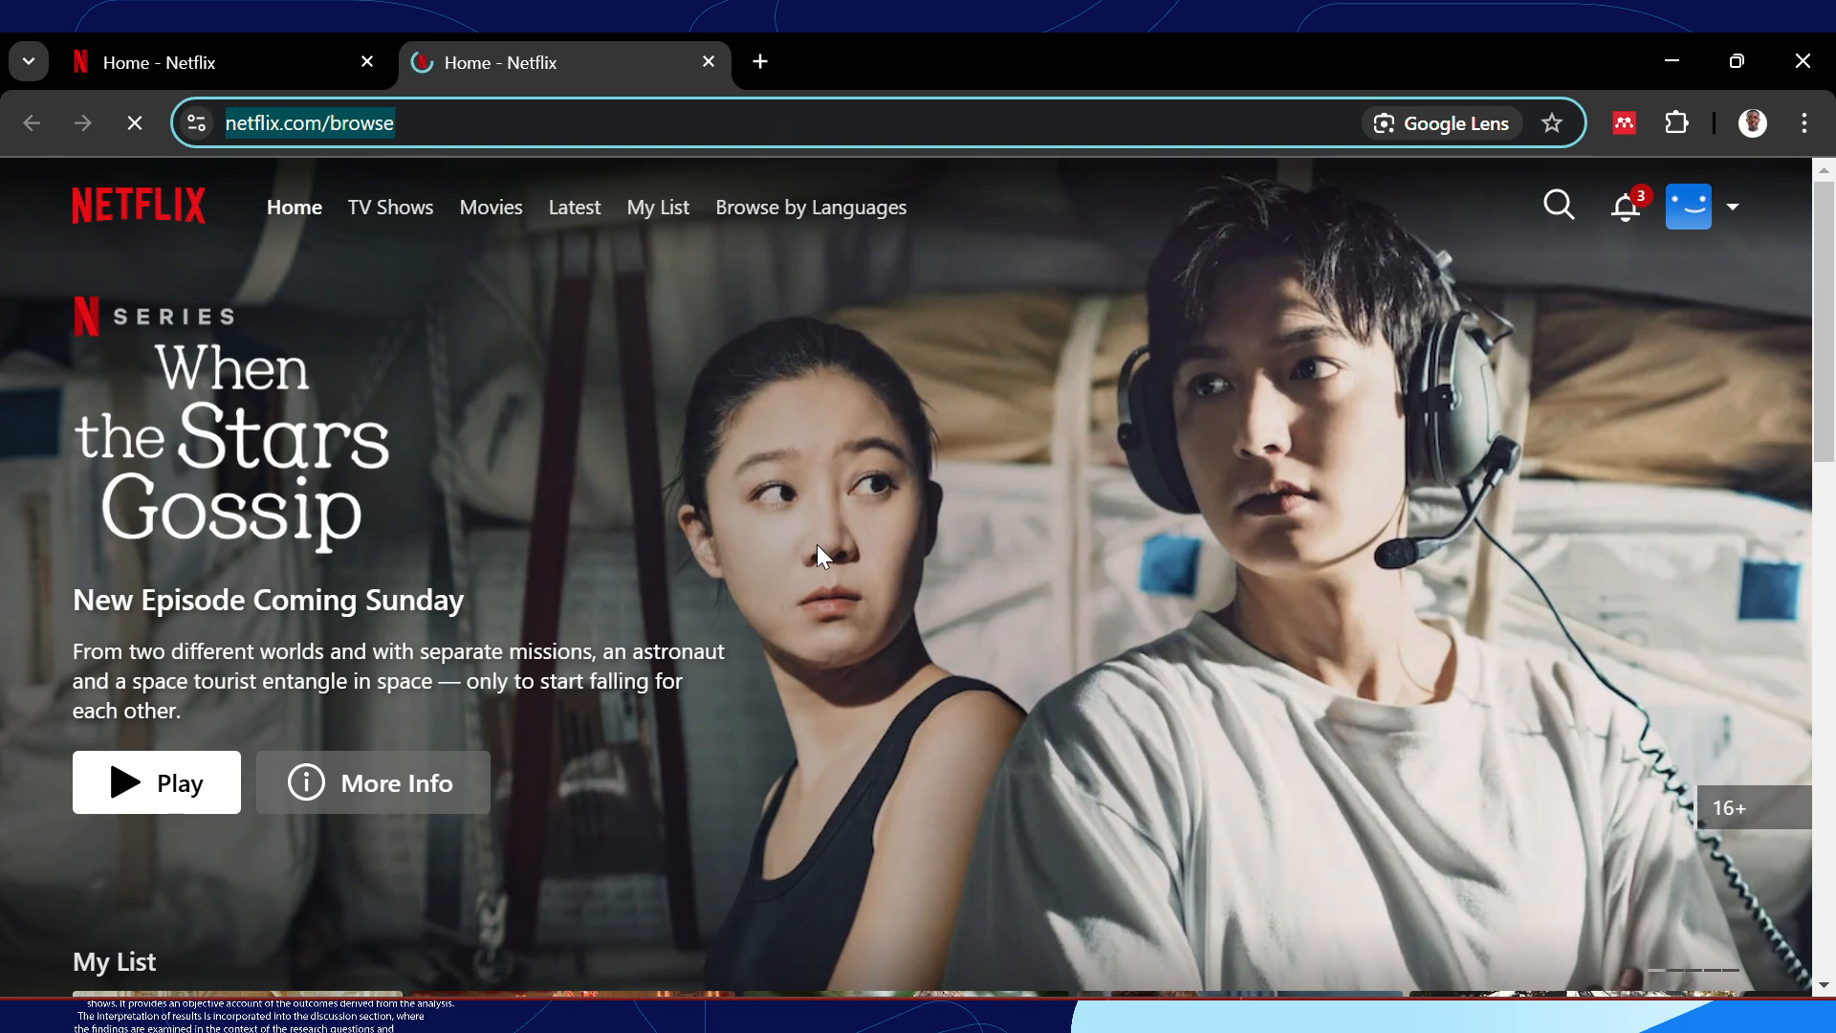
pyautogui.click(1670, 63)
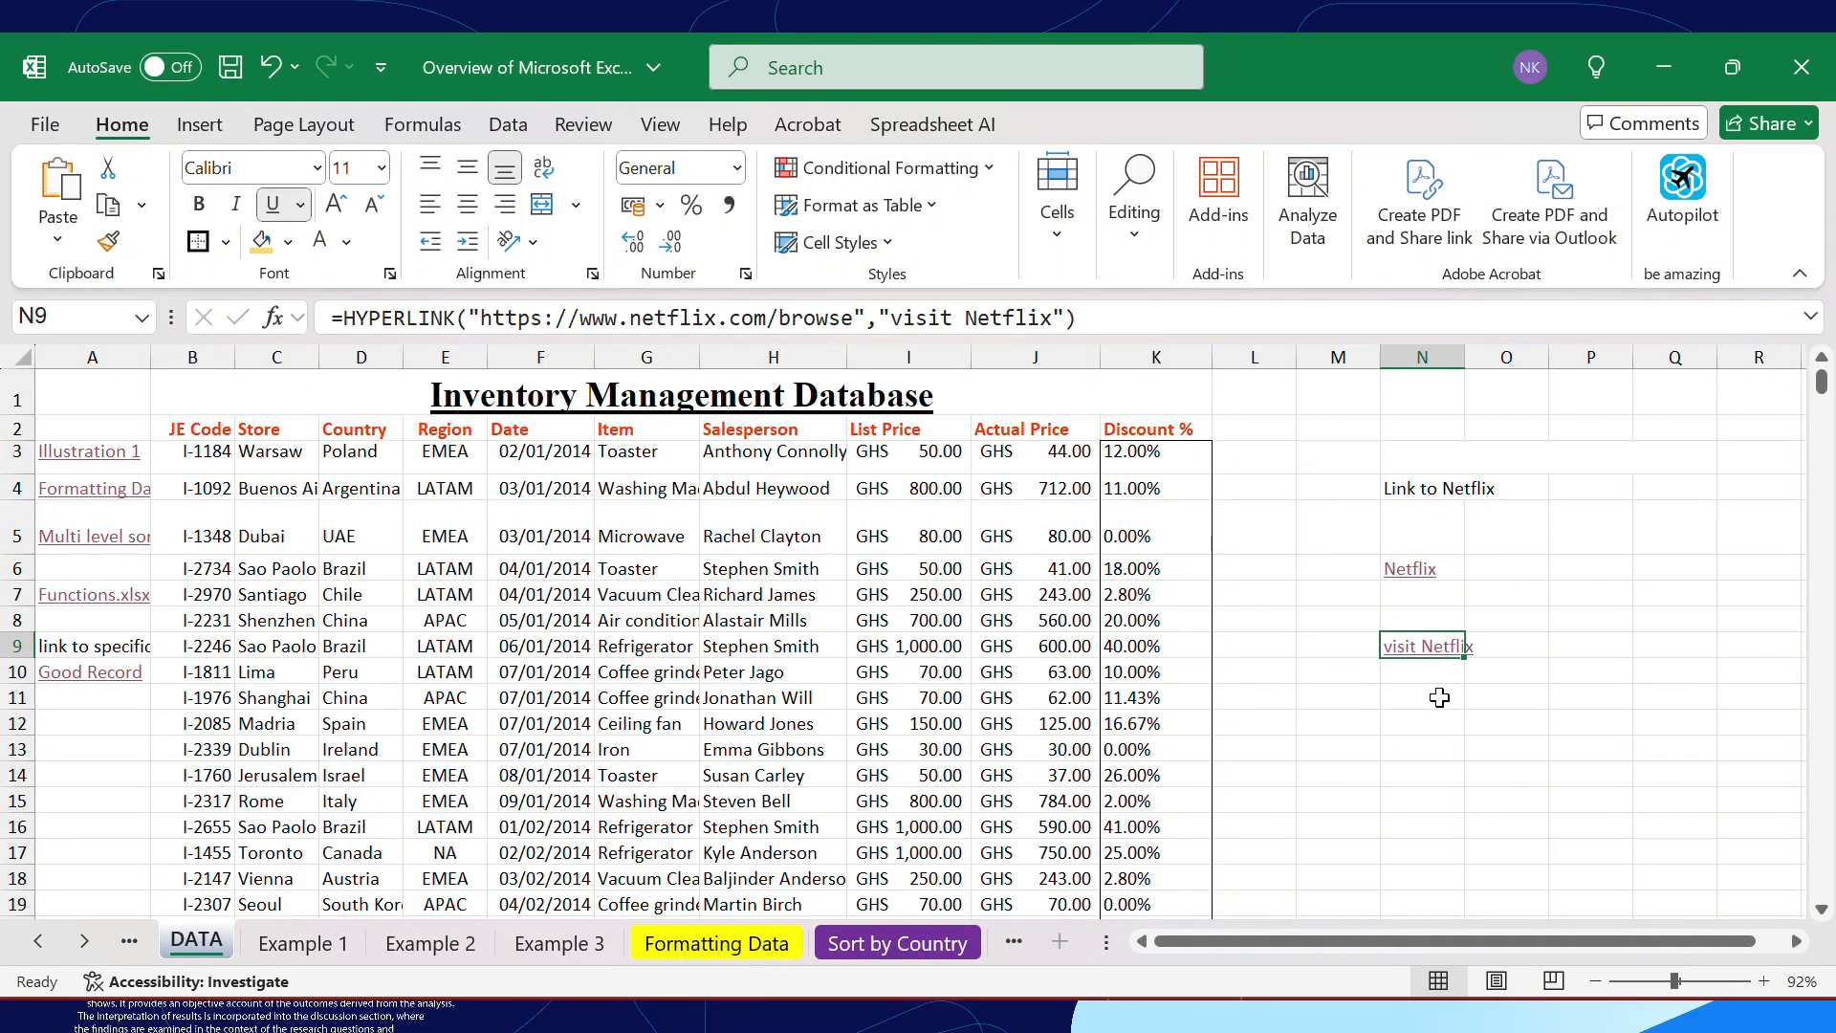
# Start a HYPERLINK formula in cell N12, leaving the link location without any cell reference
pyautogui.click(1421, 720)
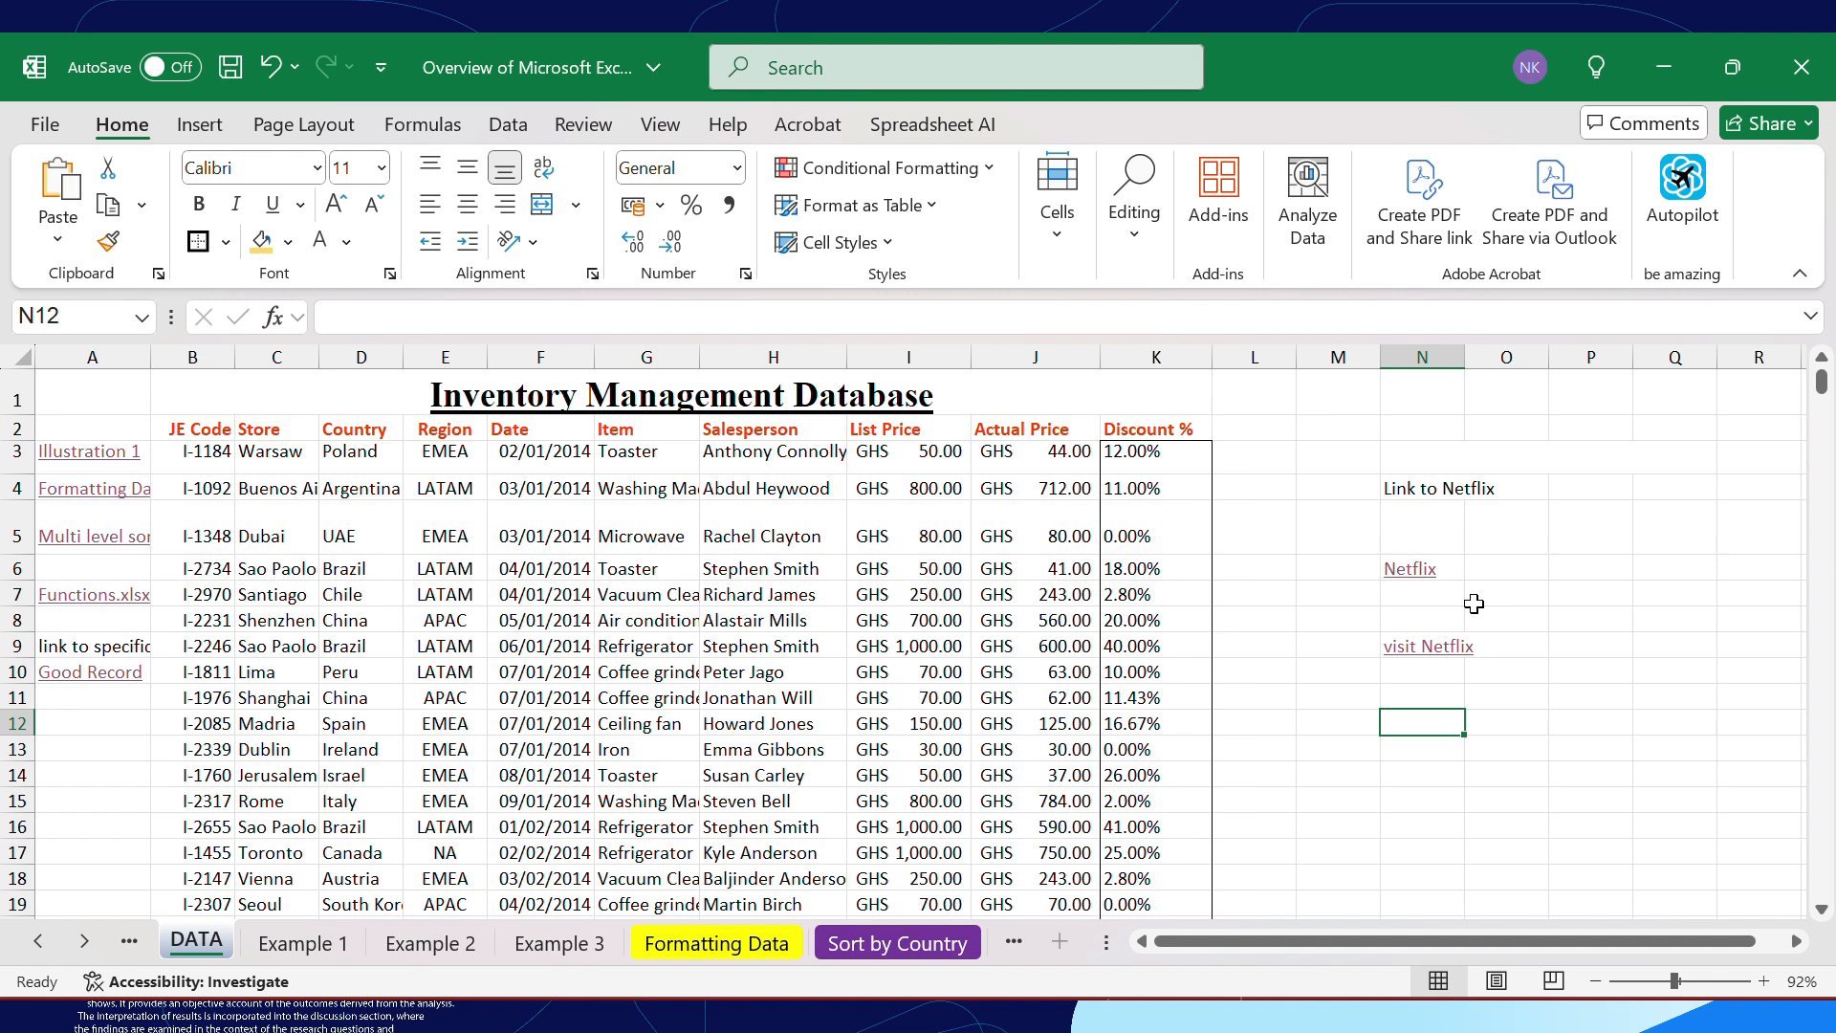
pyautogui.click(756, 84)
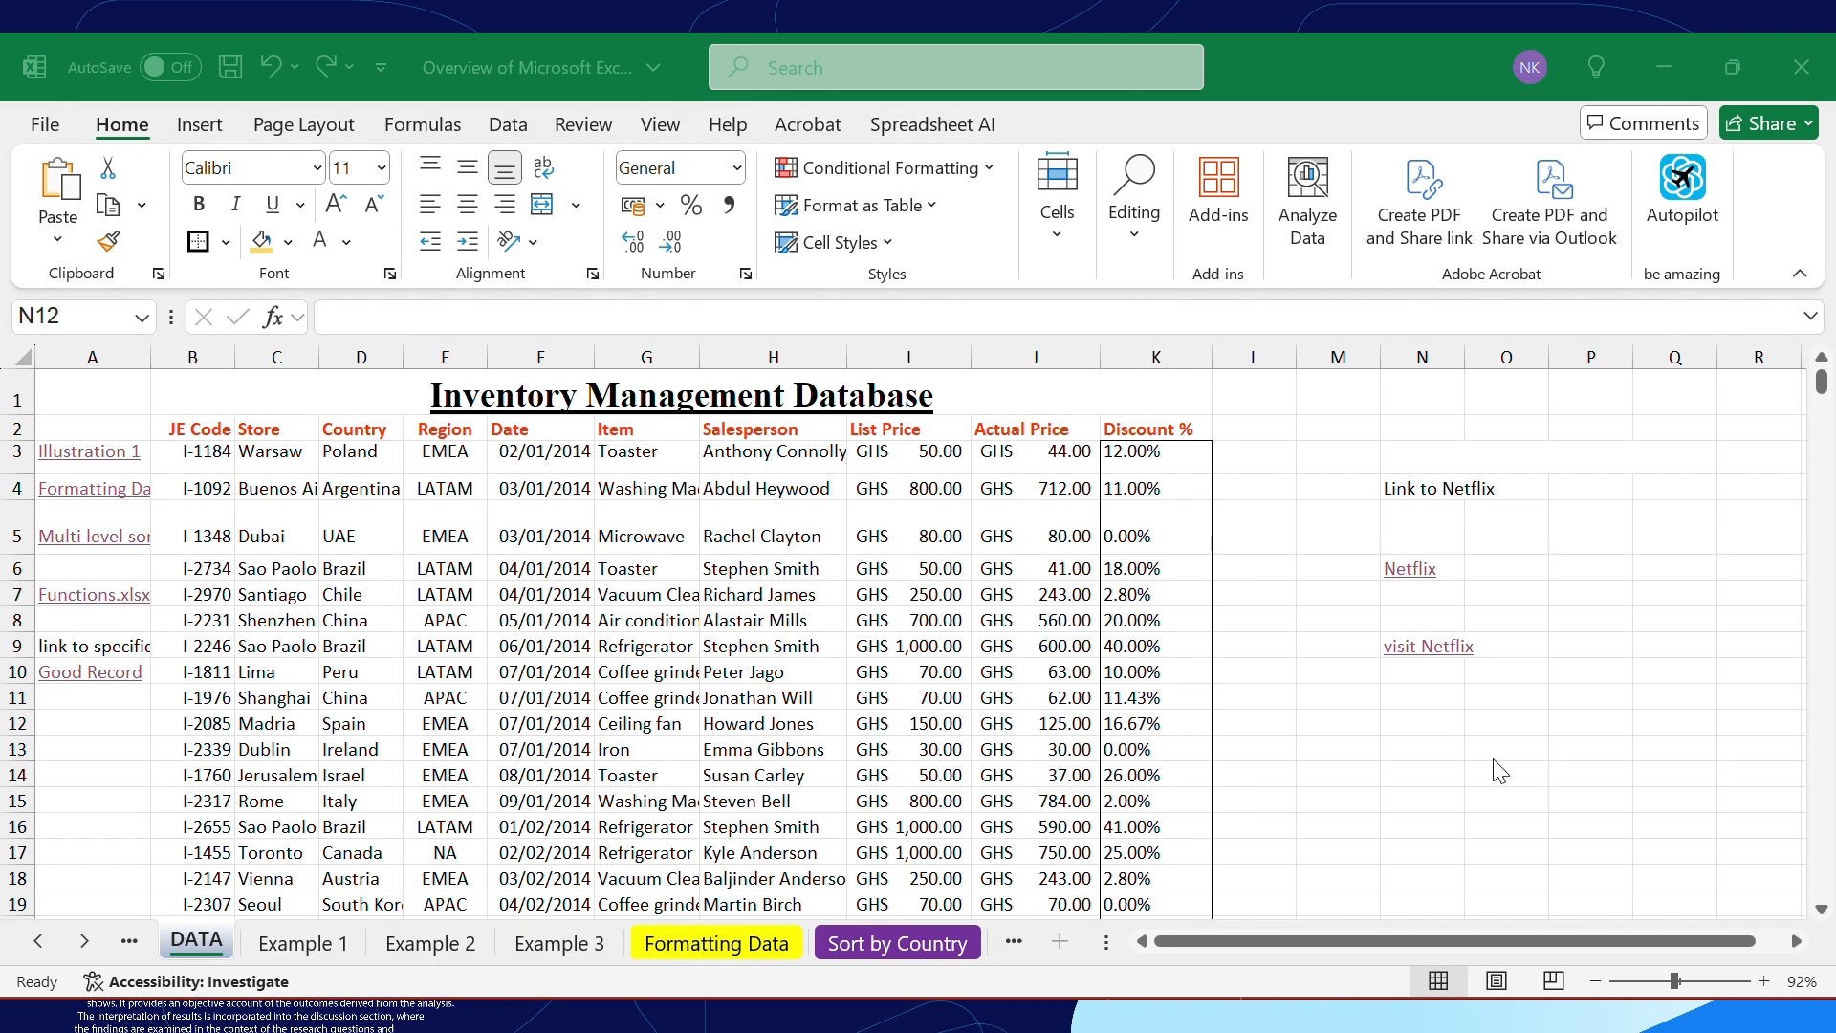
pyautogui.click(1424, 722)
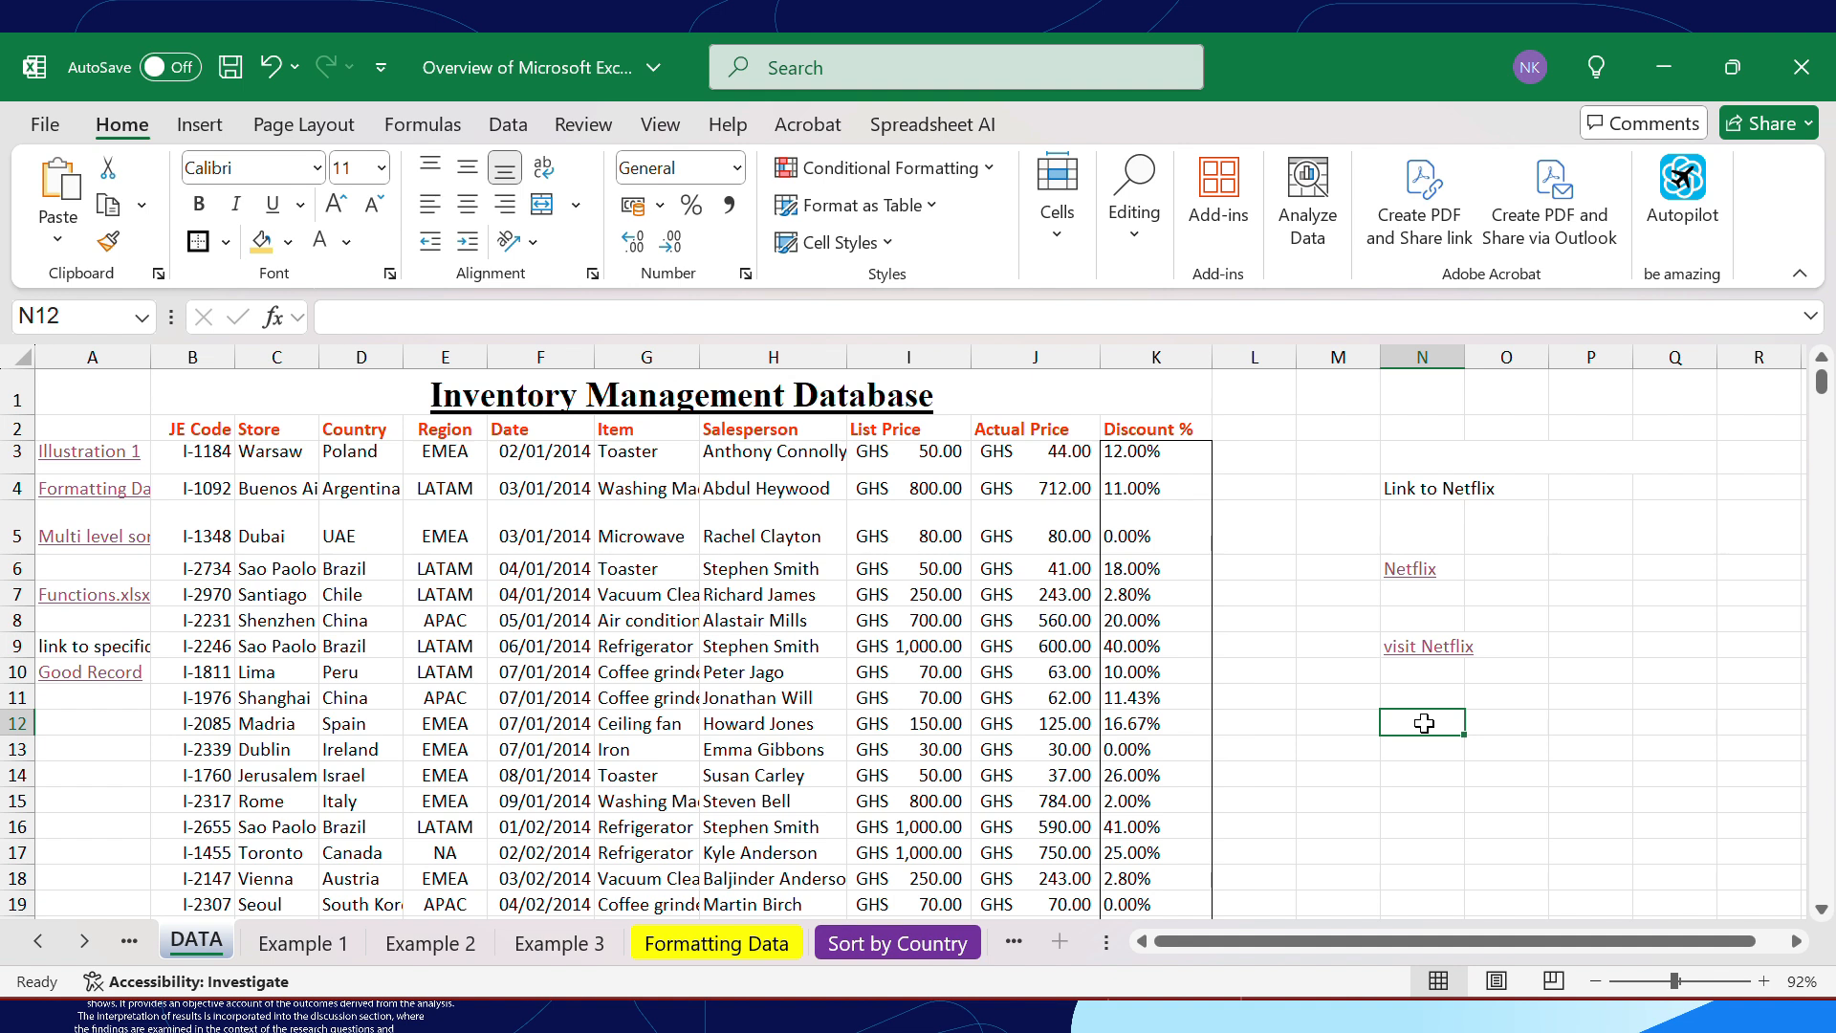
pyautogui.write('=')
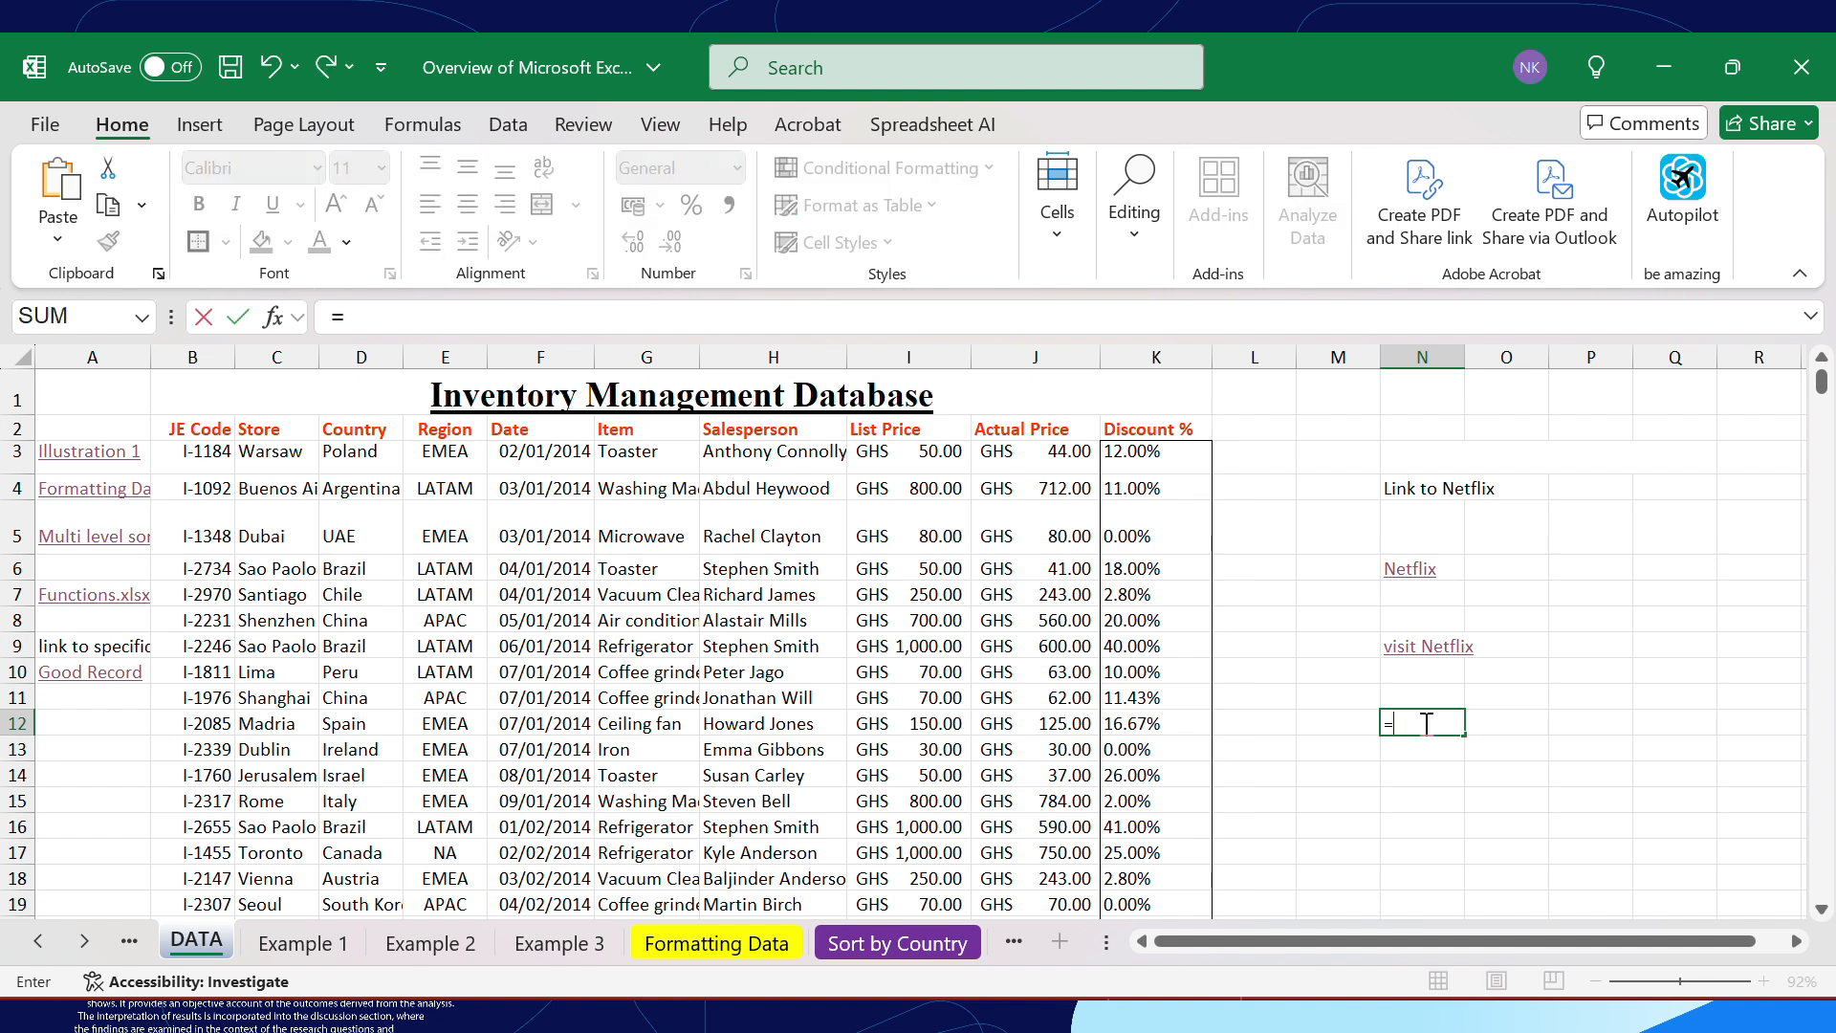
pyautogui.write('hy')
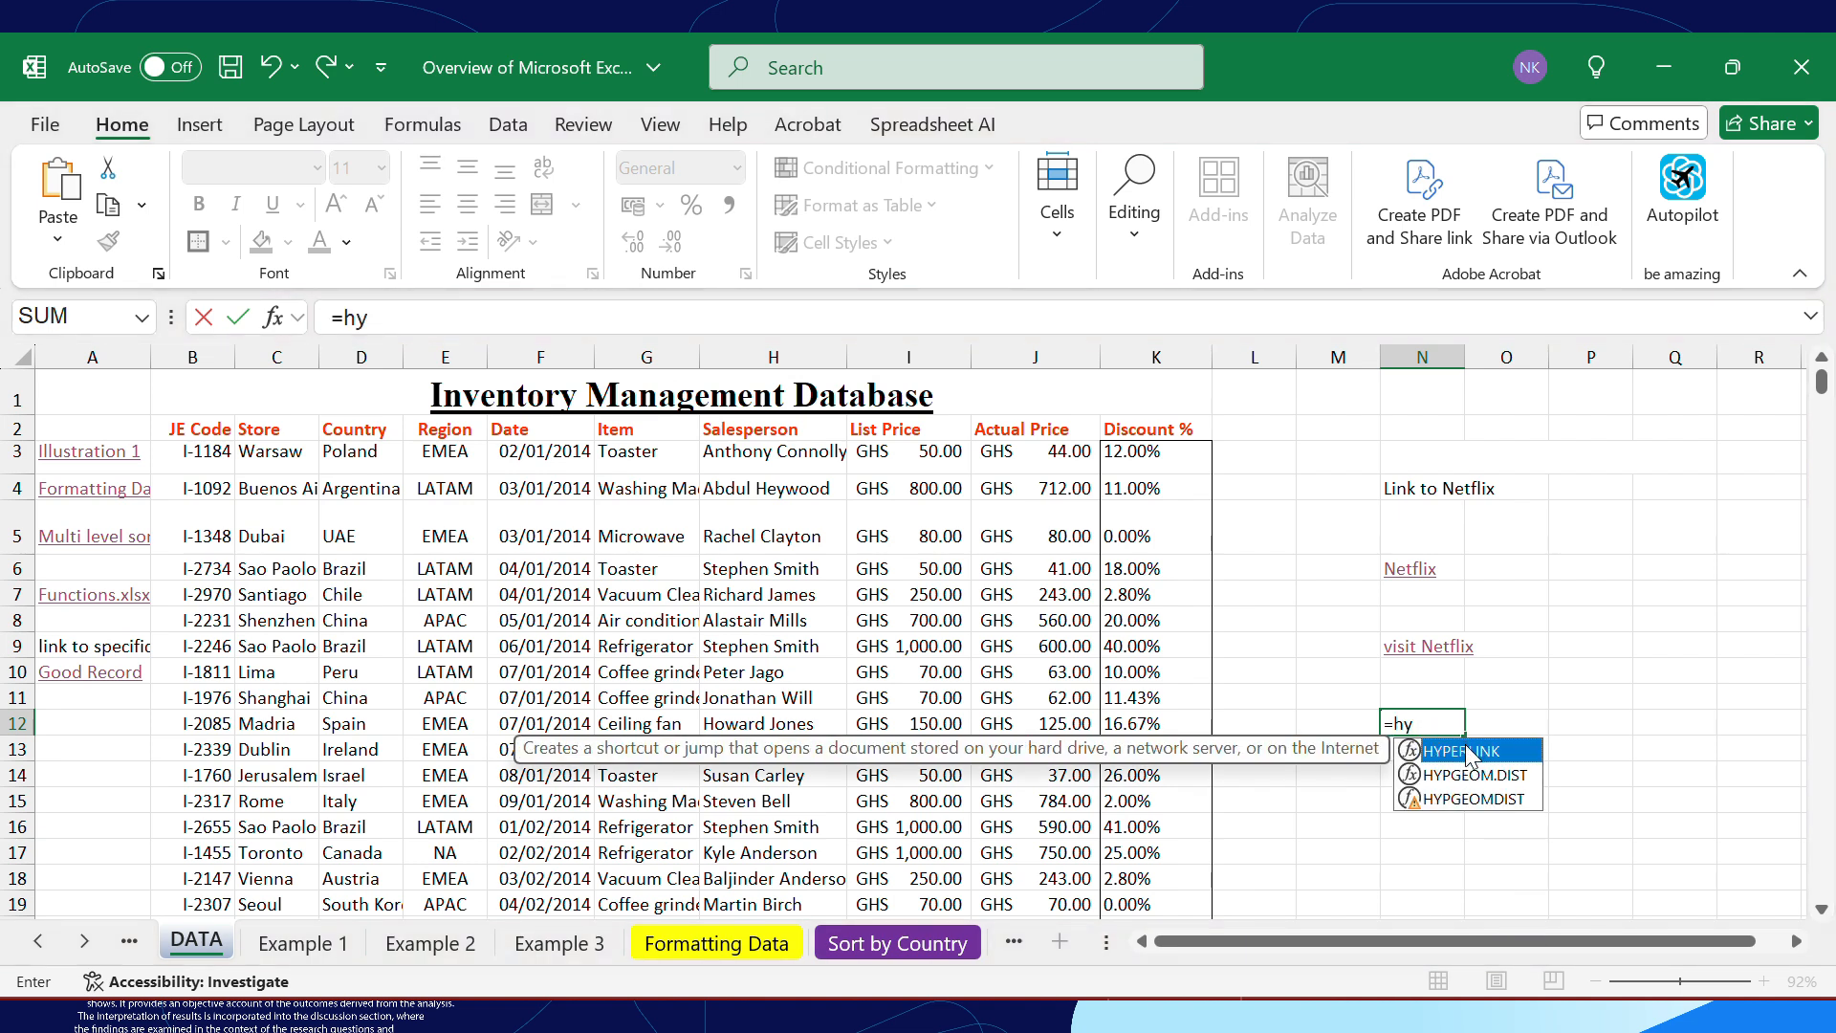
pyautogui.doubleClick(1465, 750)
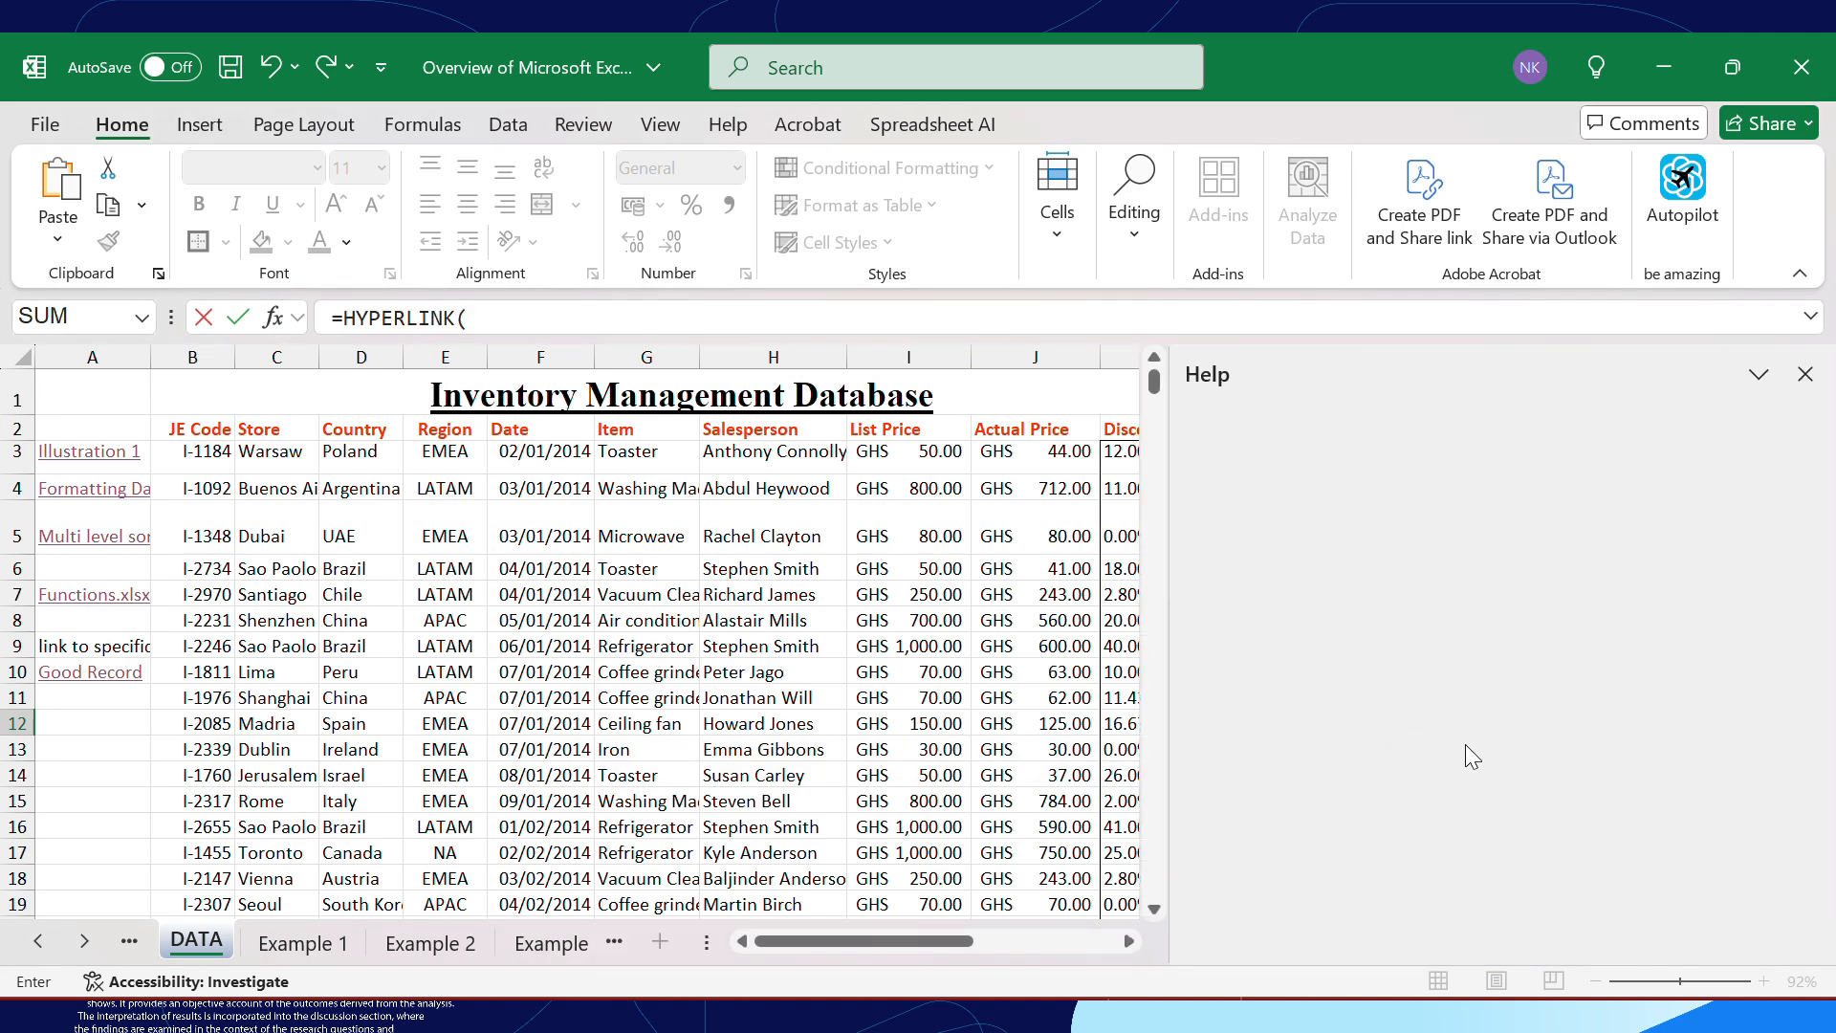
pyautogui.click(1806, 383)
pyautogui.click(1031, 550)
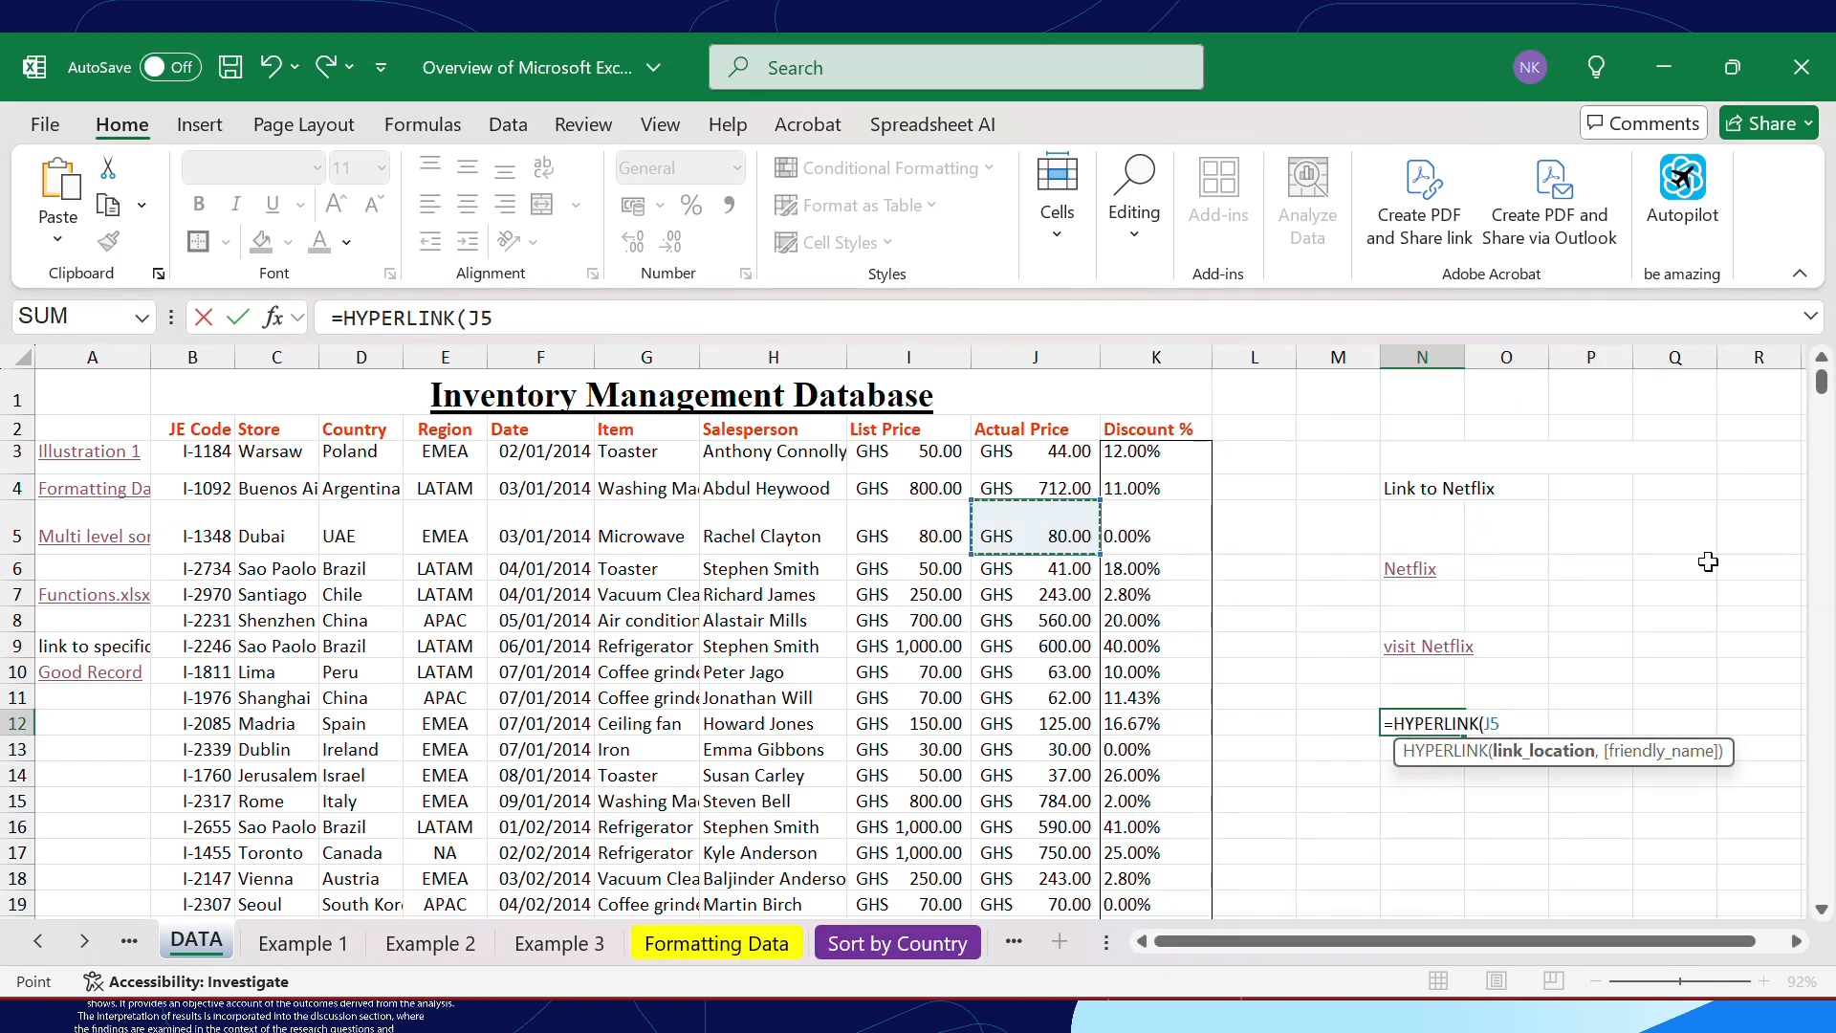
pyautogui.press('BackSpace')
pyautogui.press('BackSpace')
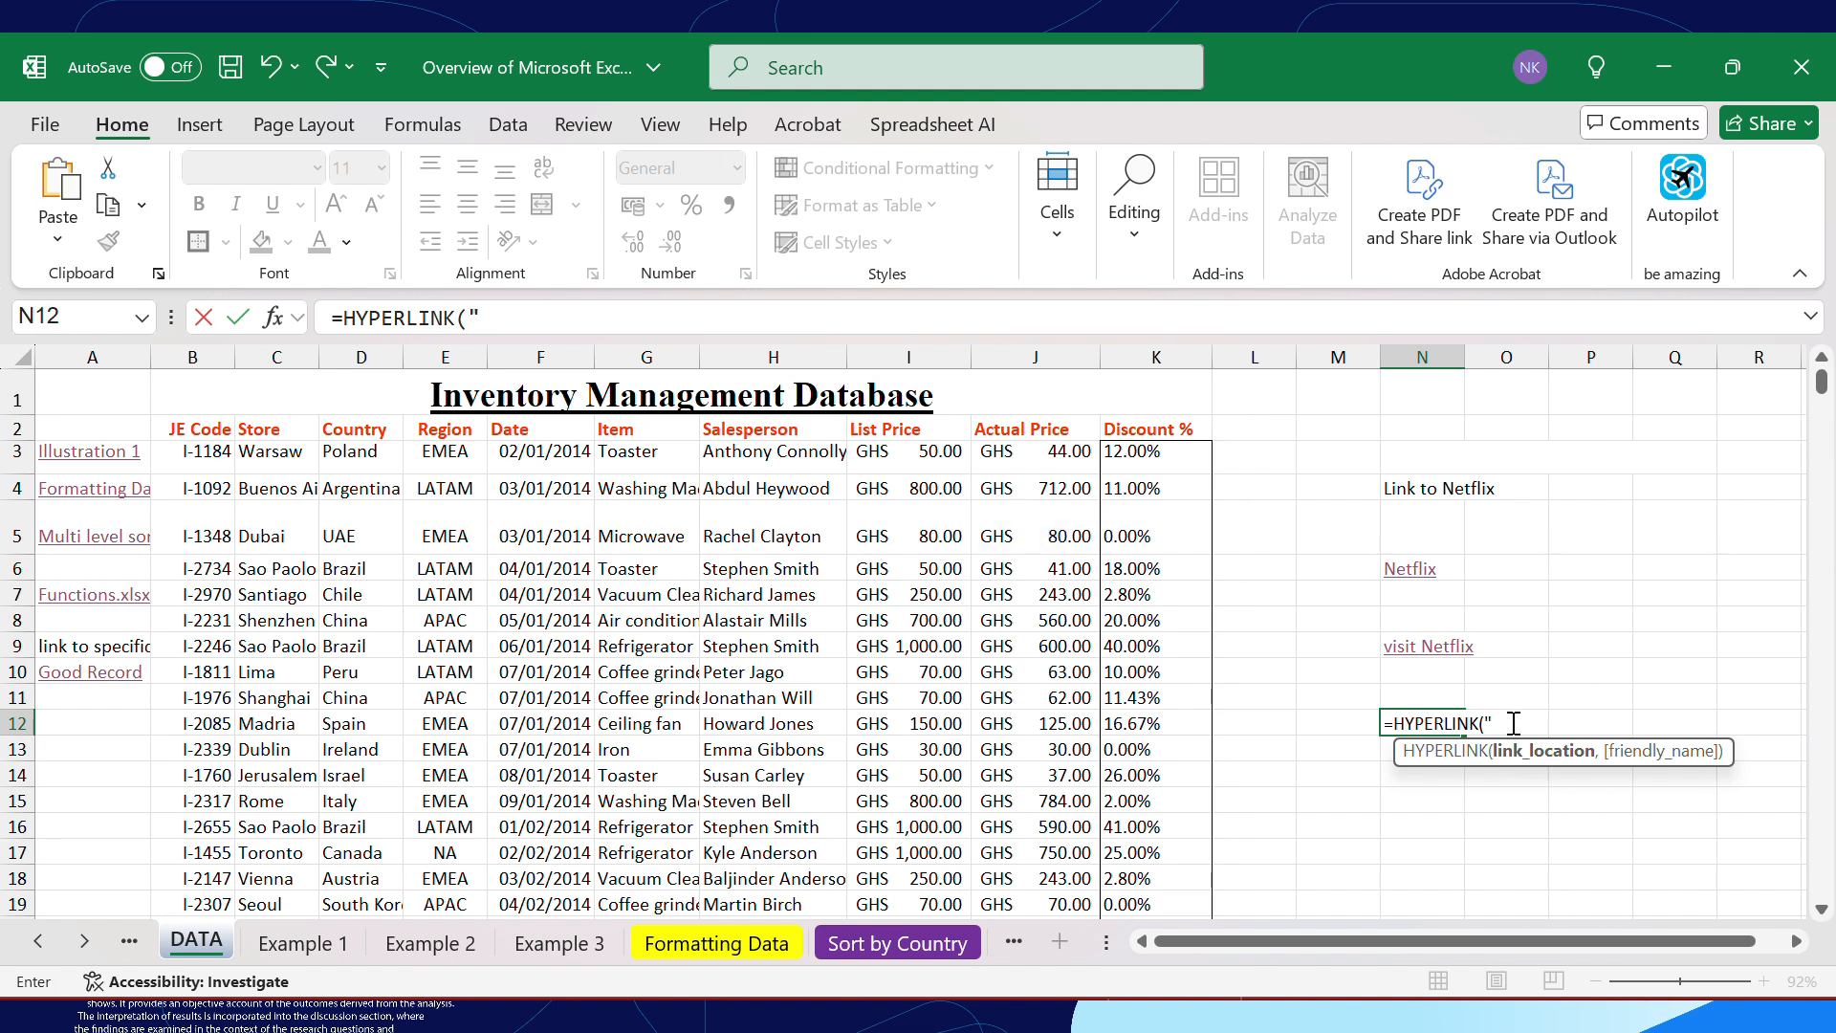
# Paste the copied file path of OVERVIEW PRACTICE.xlsx as the link location in the N12 formula
pyautogui.write('""')
pyautogui.hotkey('ctrl', 'v')
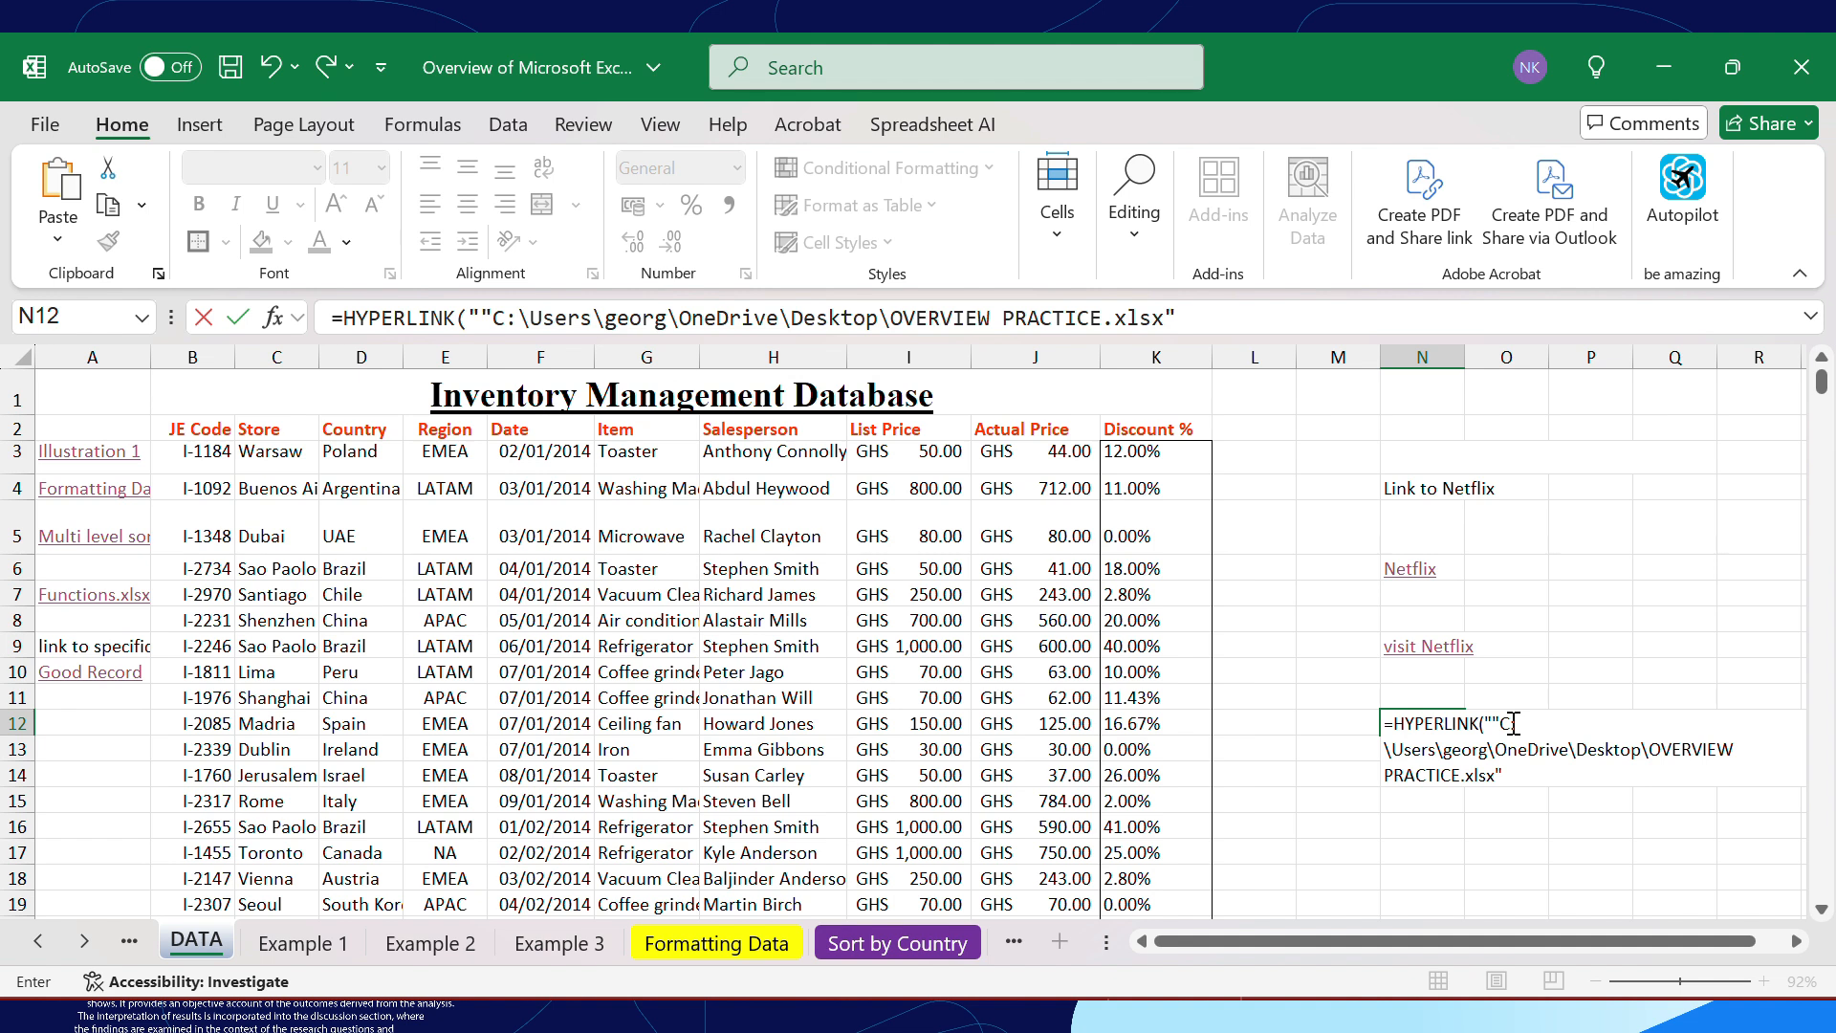
pyautogui.click(1508, 780)
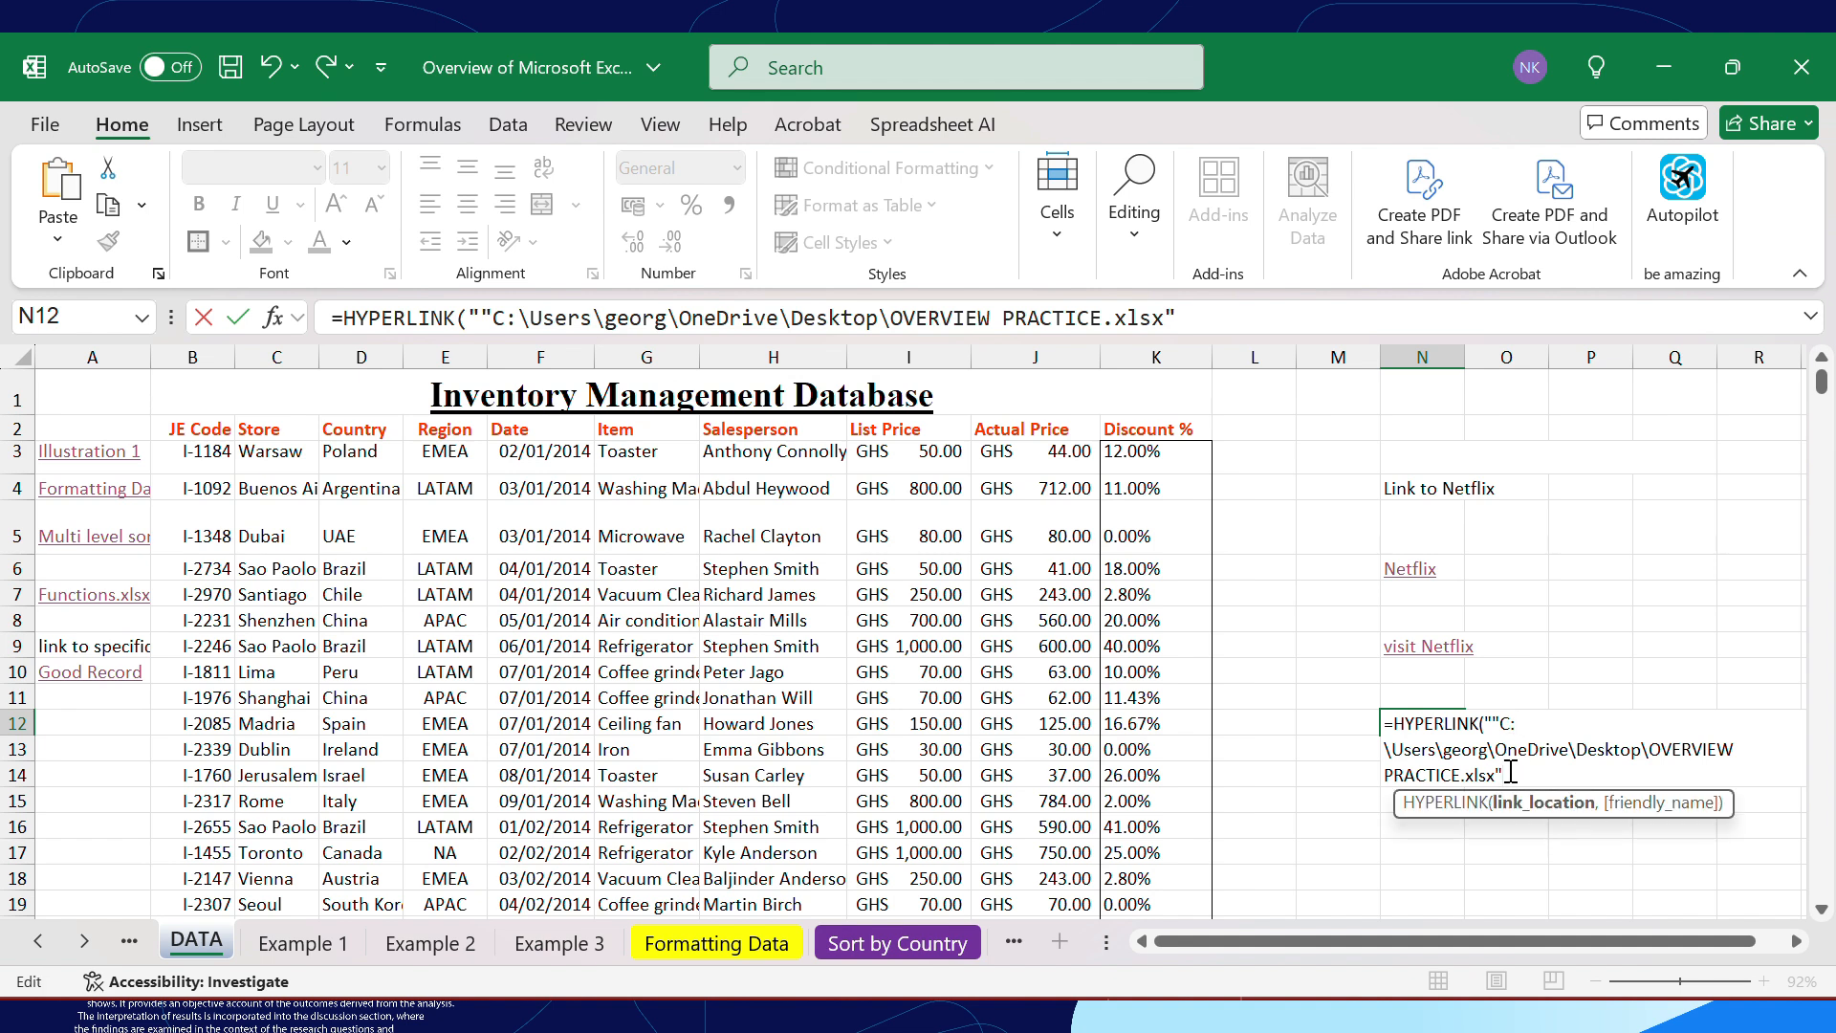
# Add "Overview Data" as the friendly name in the N12 formula and try to enter it
pyautogui.write(', "Overview')
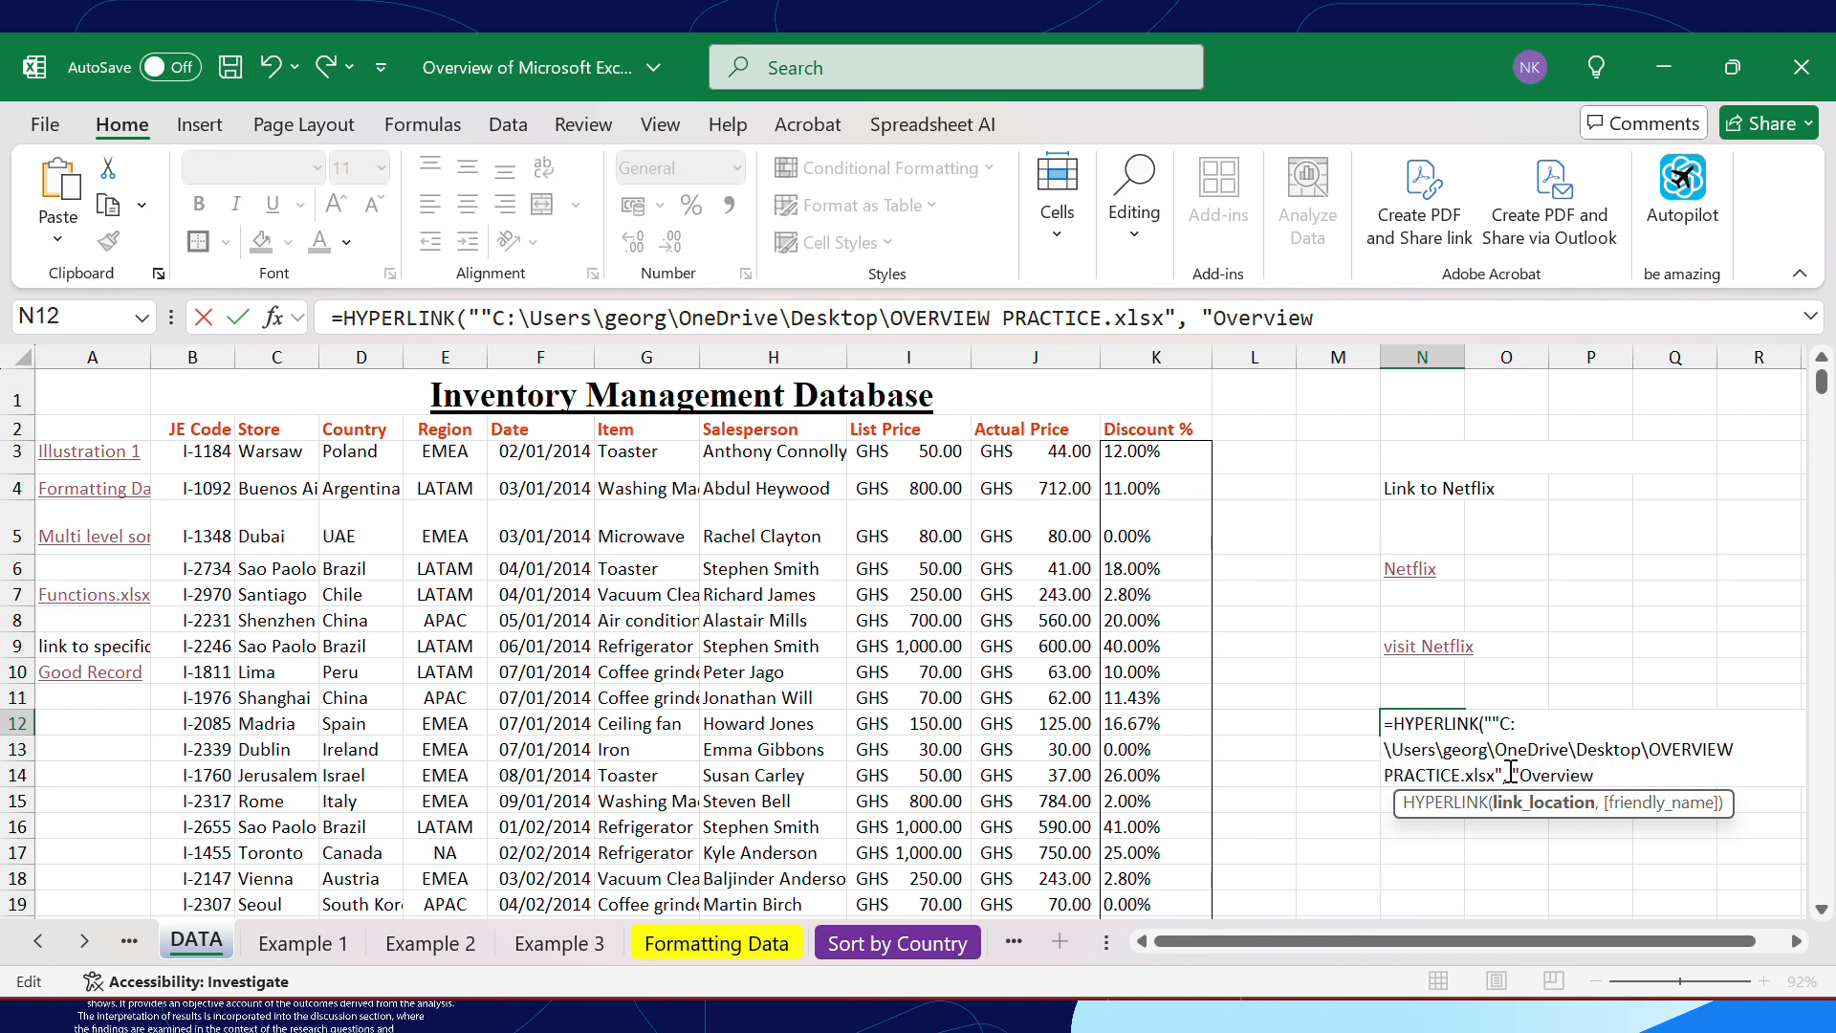
pyautogui.write(' Data')
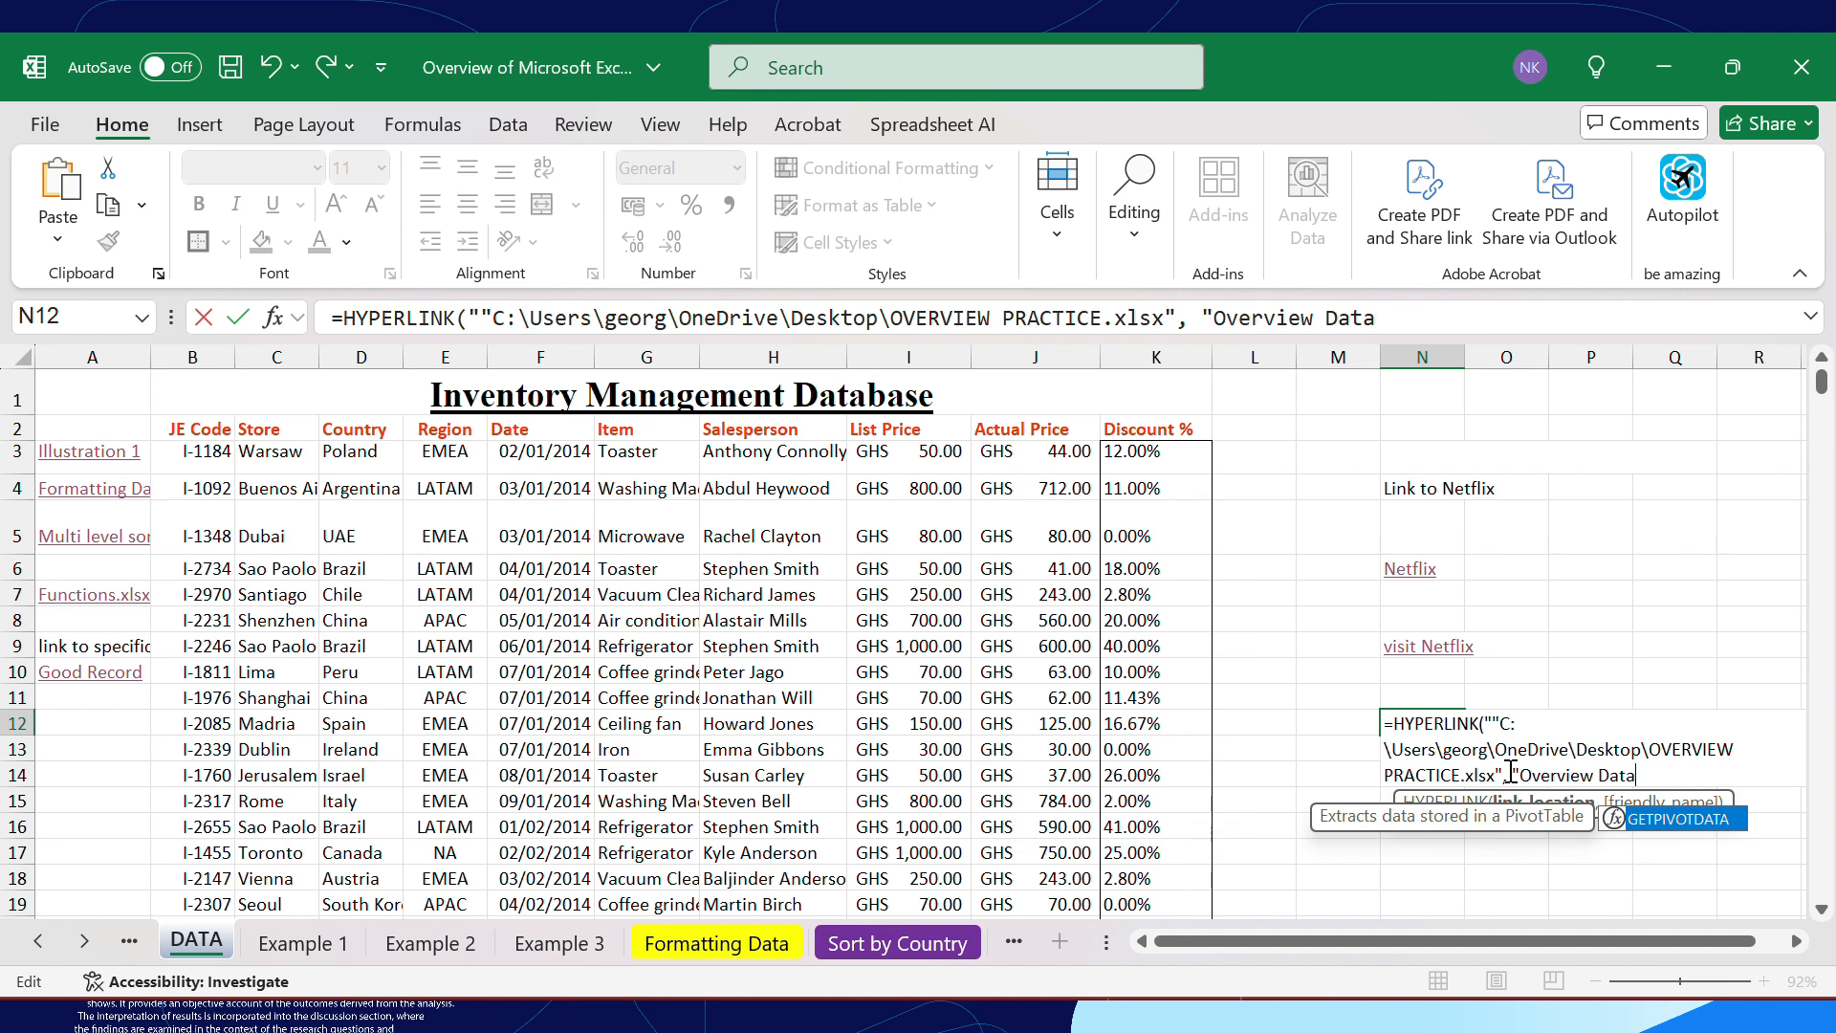
pyautogui.write('")')
pyautogui.press('Return')
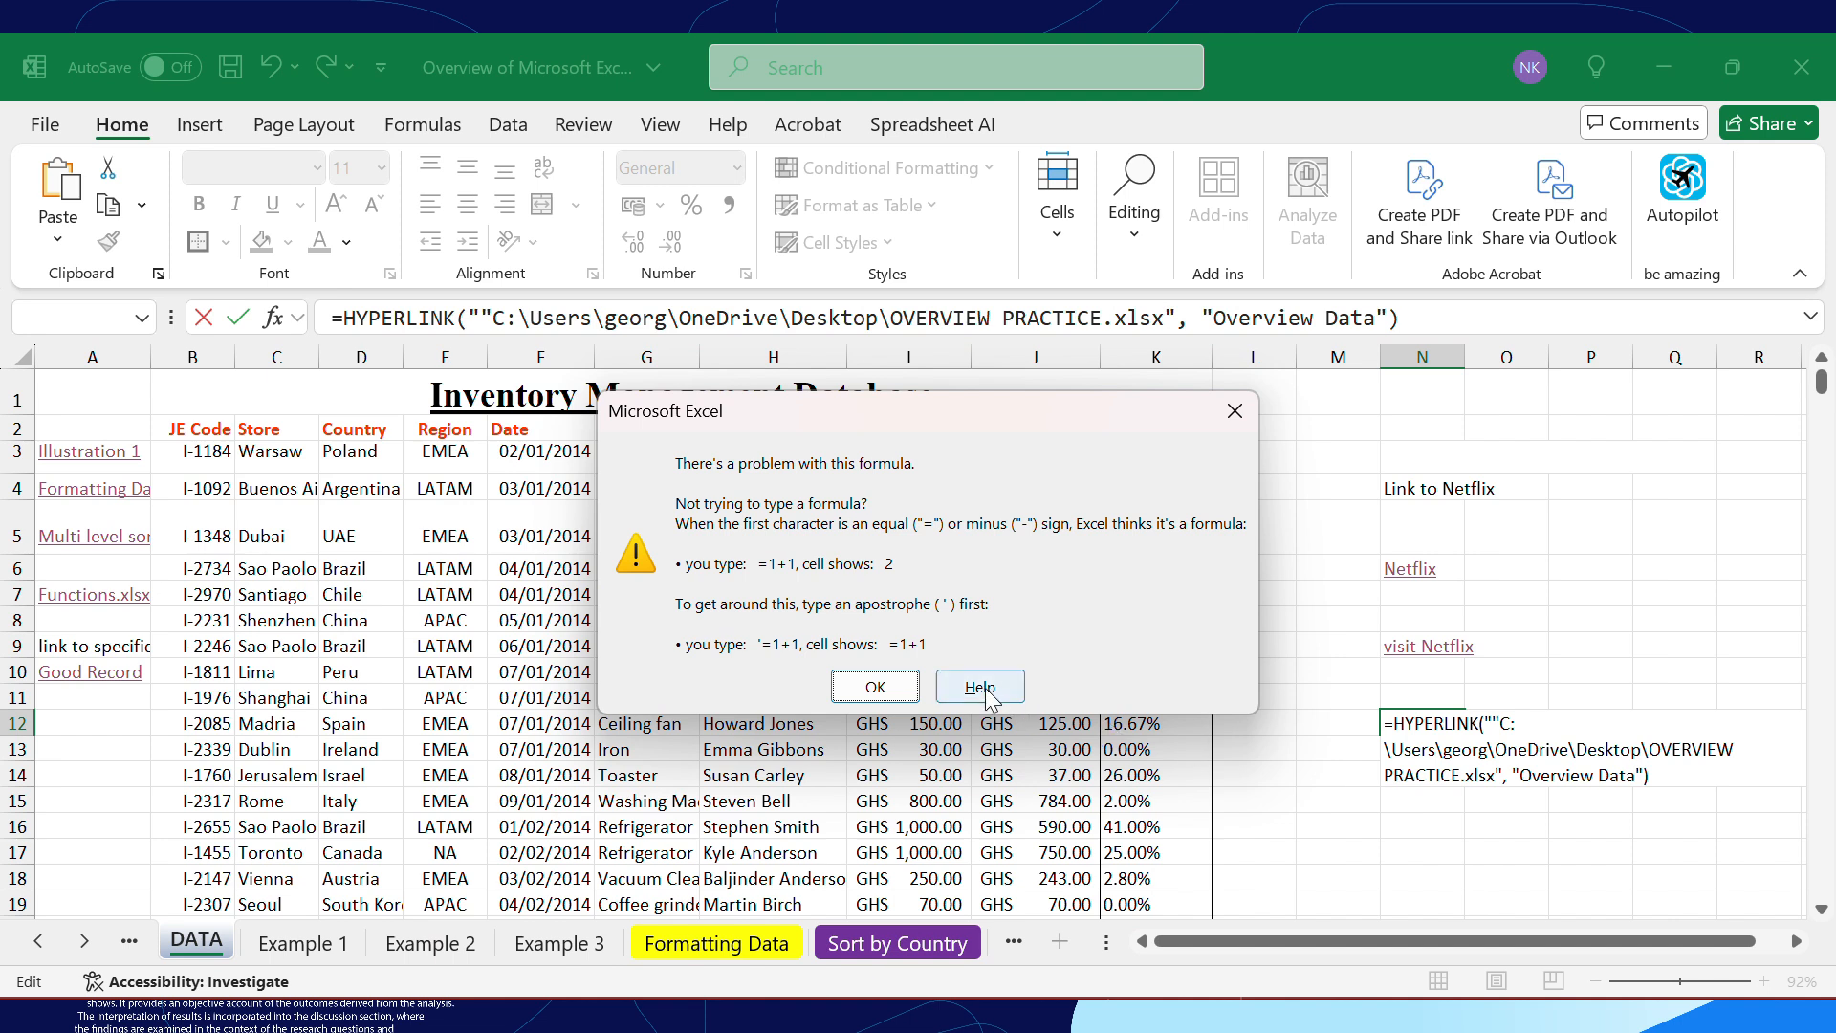
# Remove the extra quotation mark before the file path in the N12 formula and enter the corrected formula
pyautogui.click(889, 689)
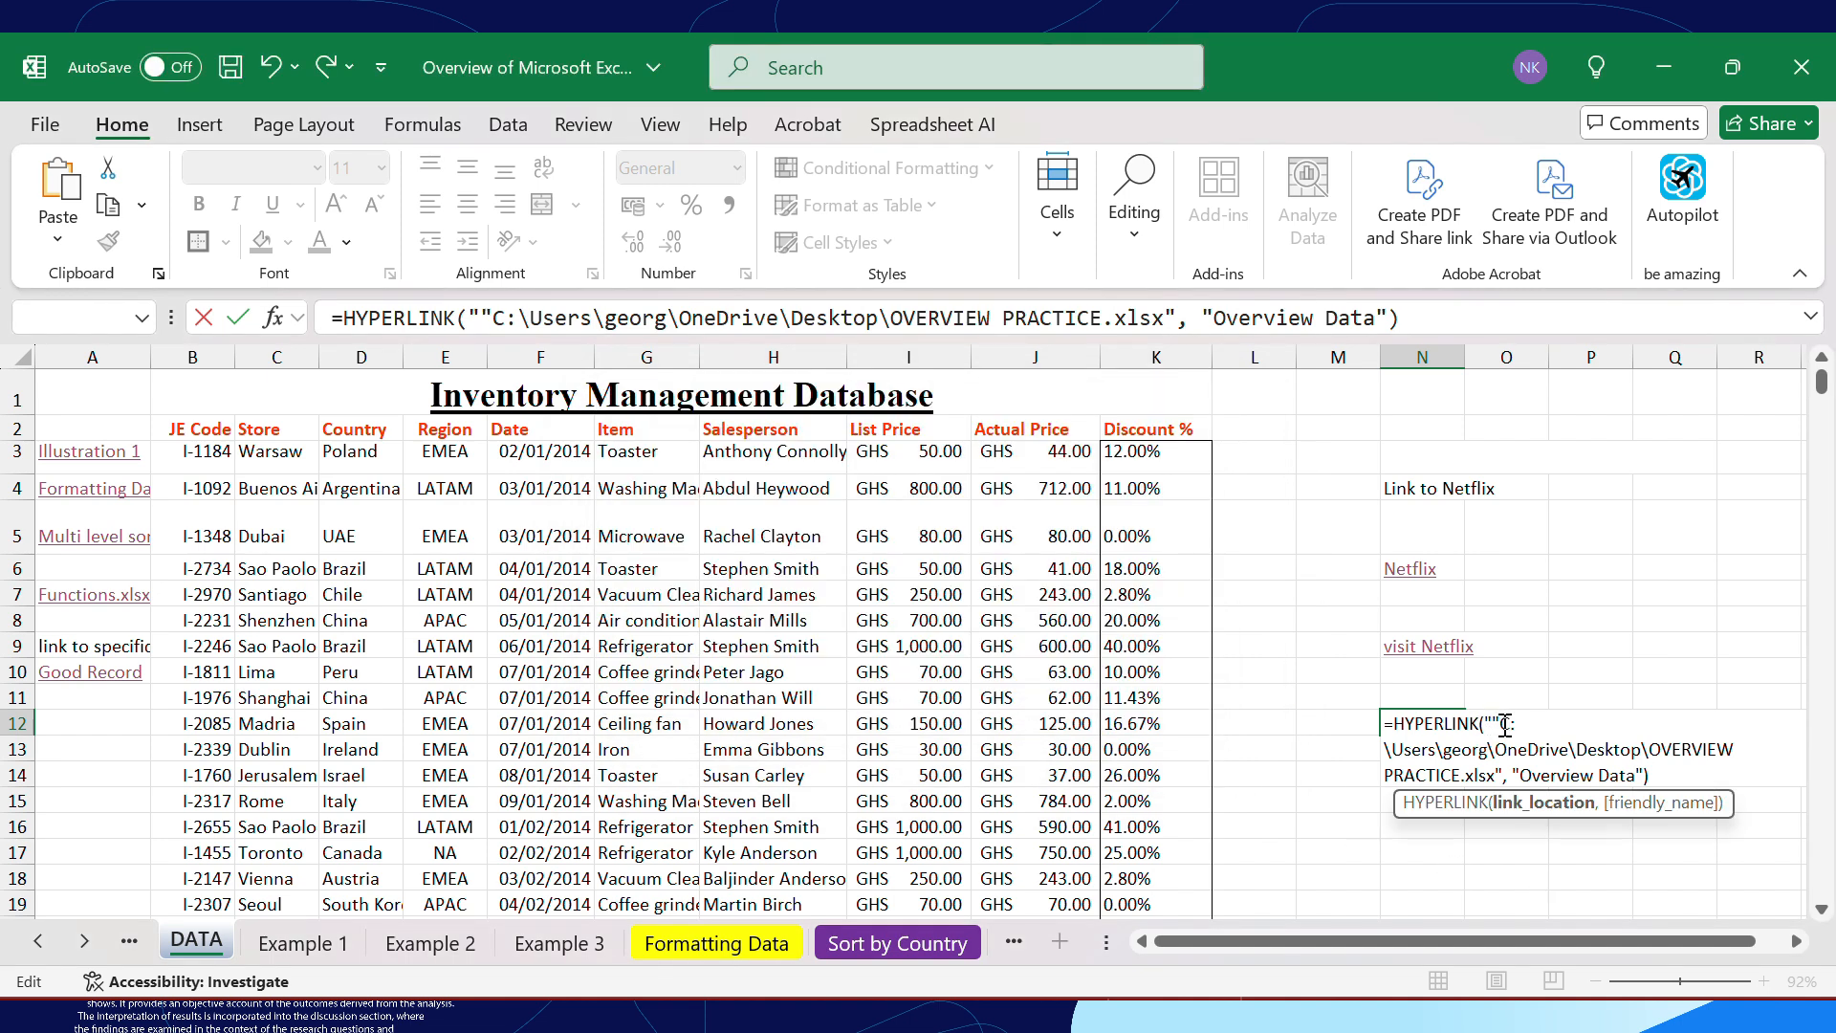
pyautogui.press('BackSpace')
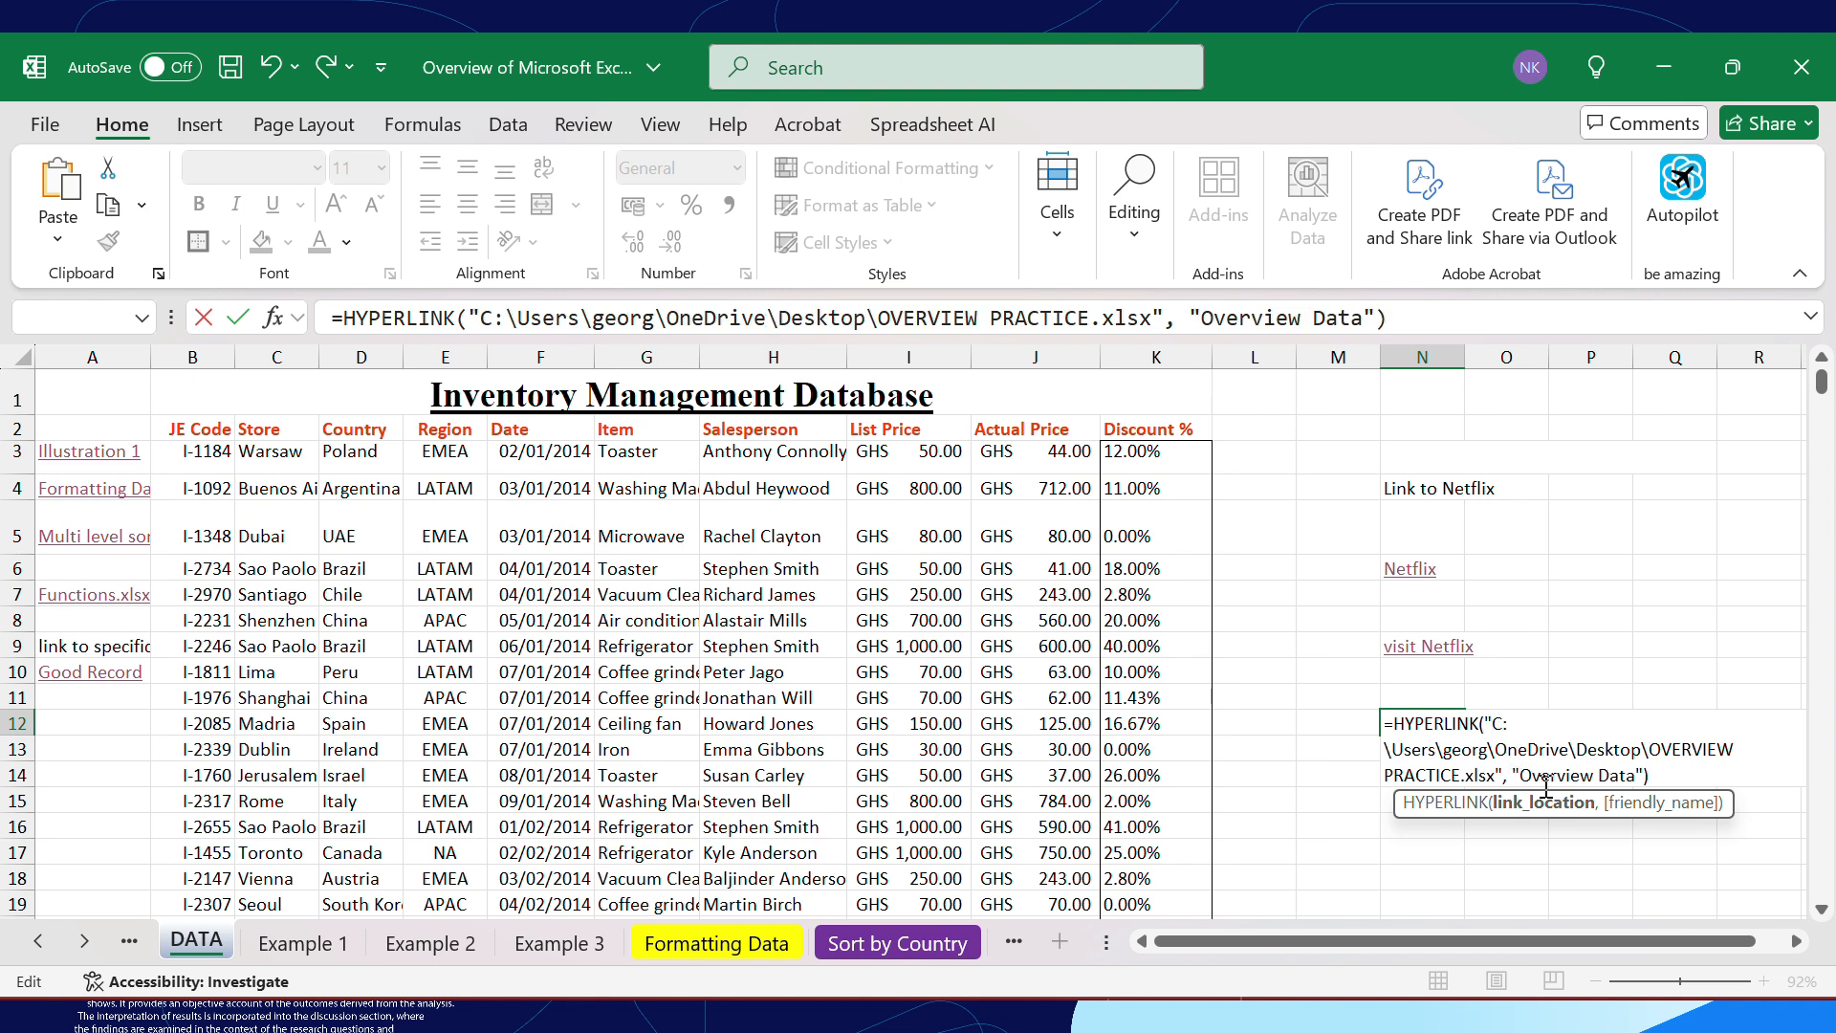
pyautogui.press('Return')
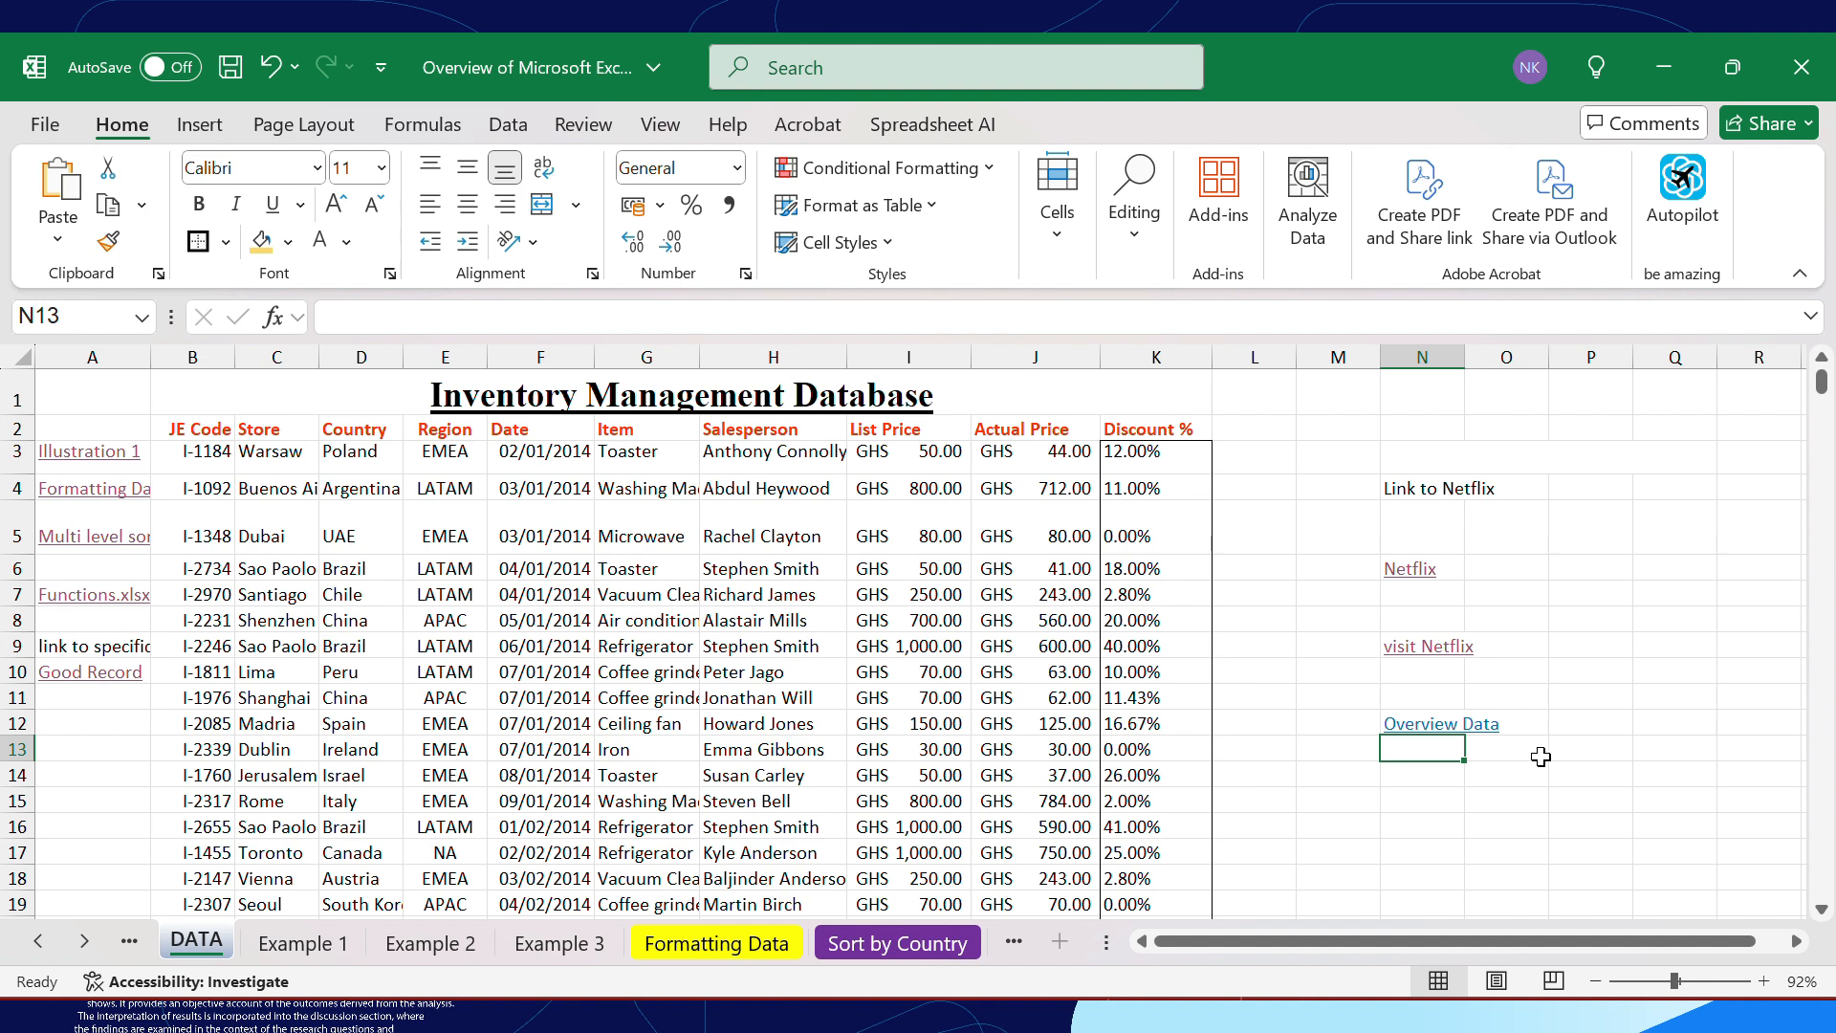
# Test the Overview Data link in N12 by opening its target workbook past the security notice, and close that workbook
pyautogui.click(1428, 729)
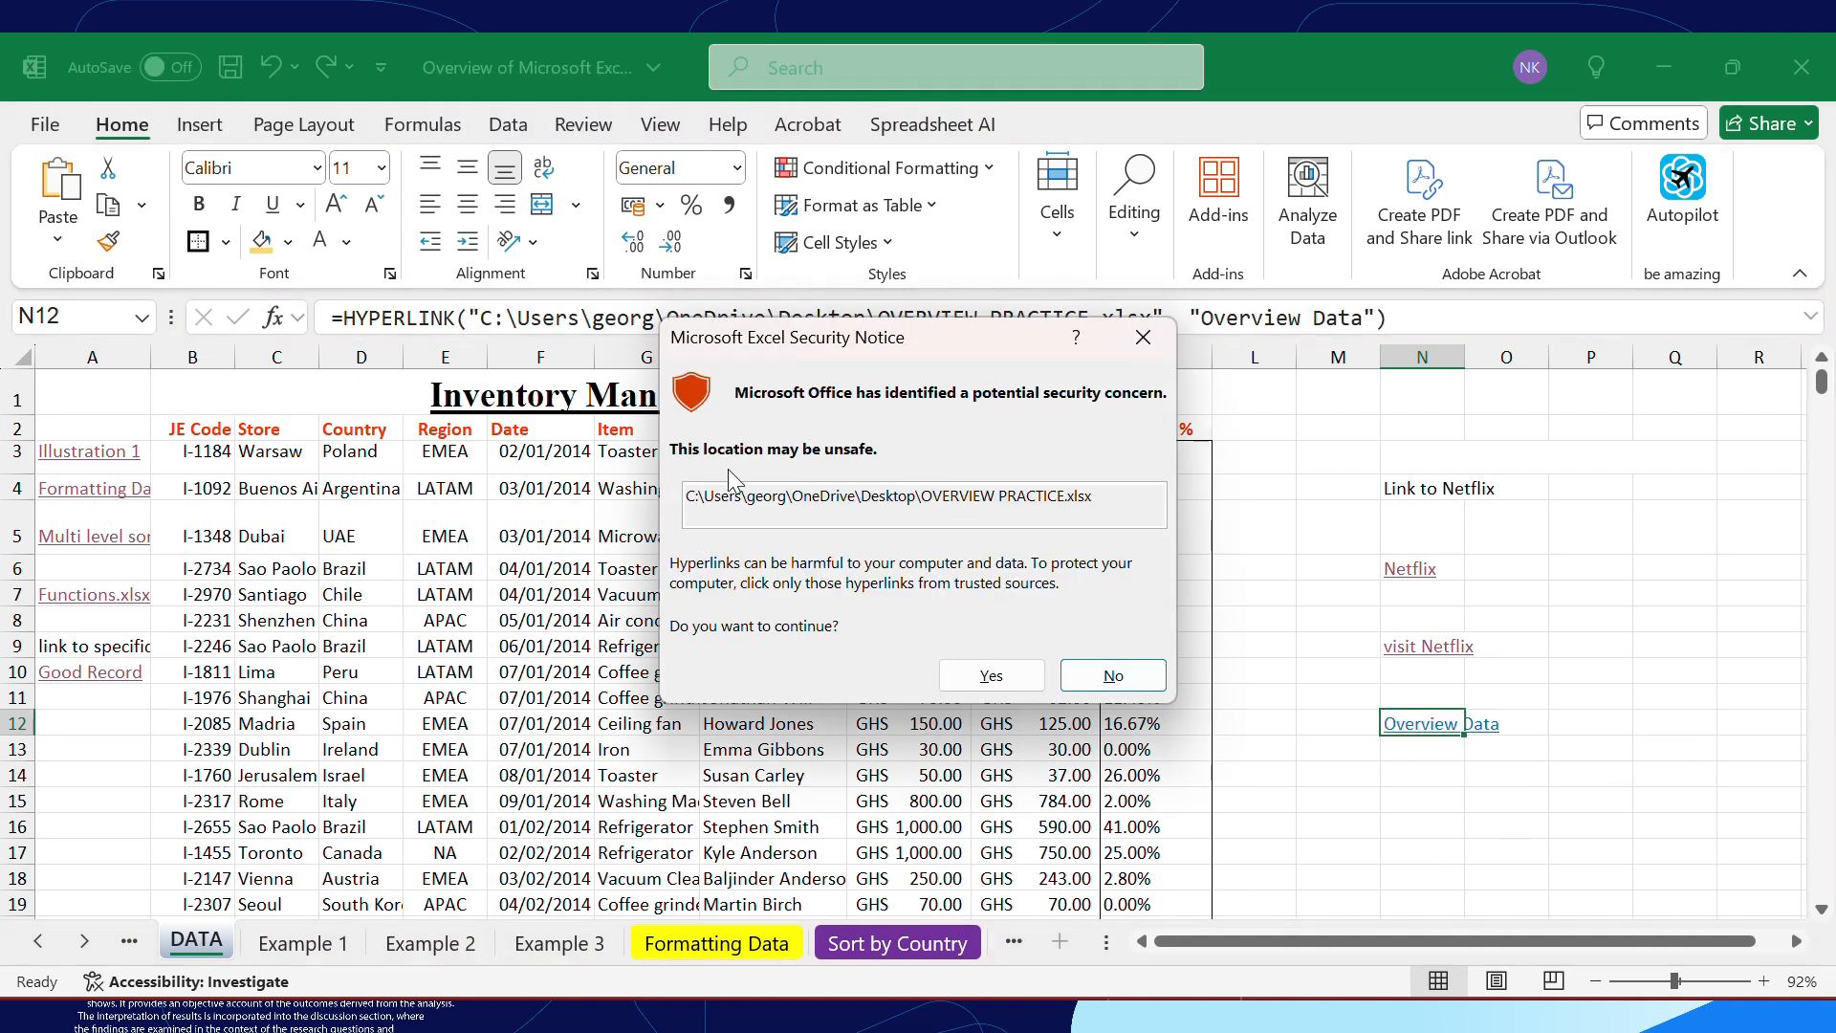
pyautogui.click(985, 675)
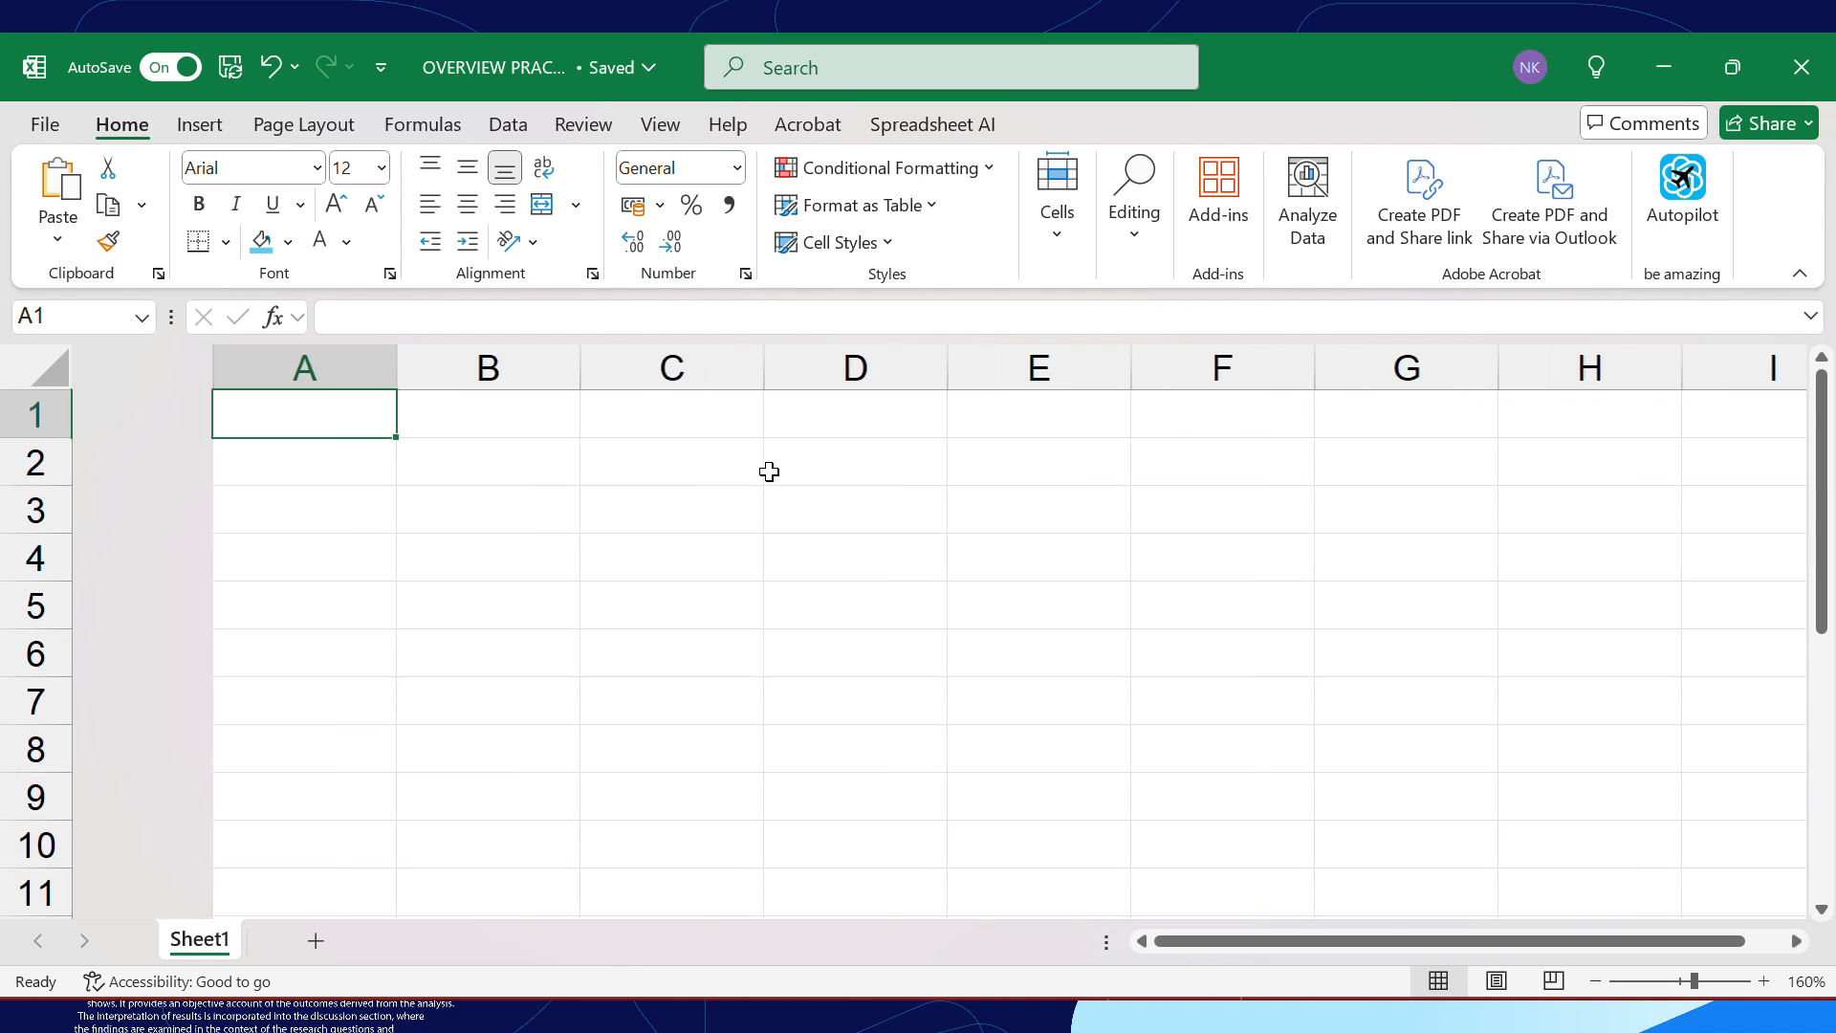
pyautogui.click(1802, 59)
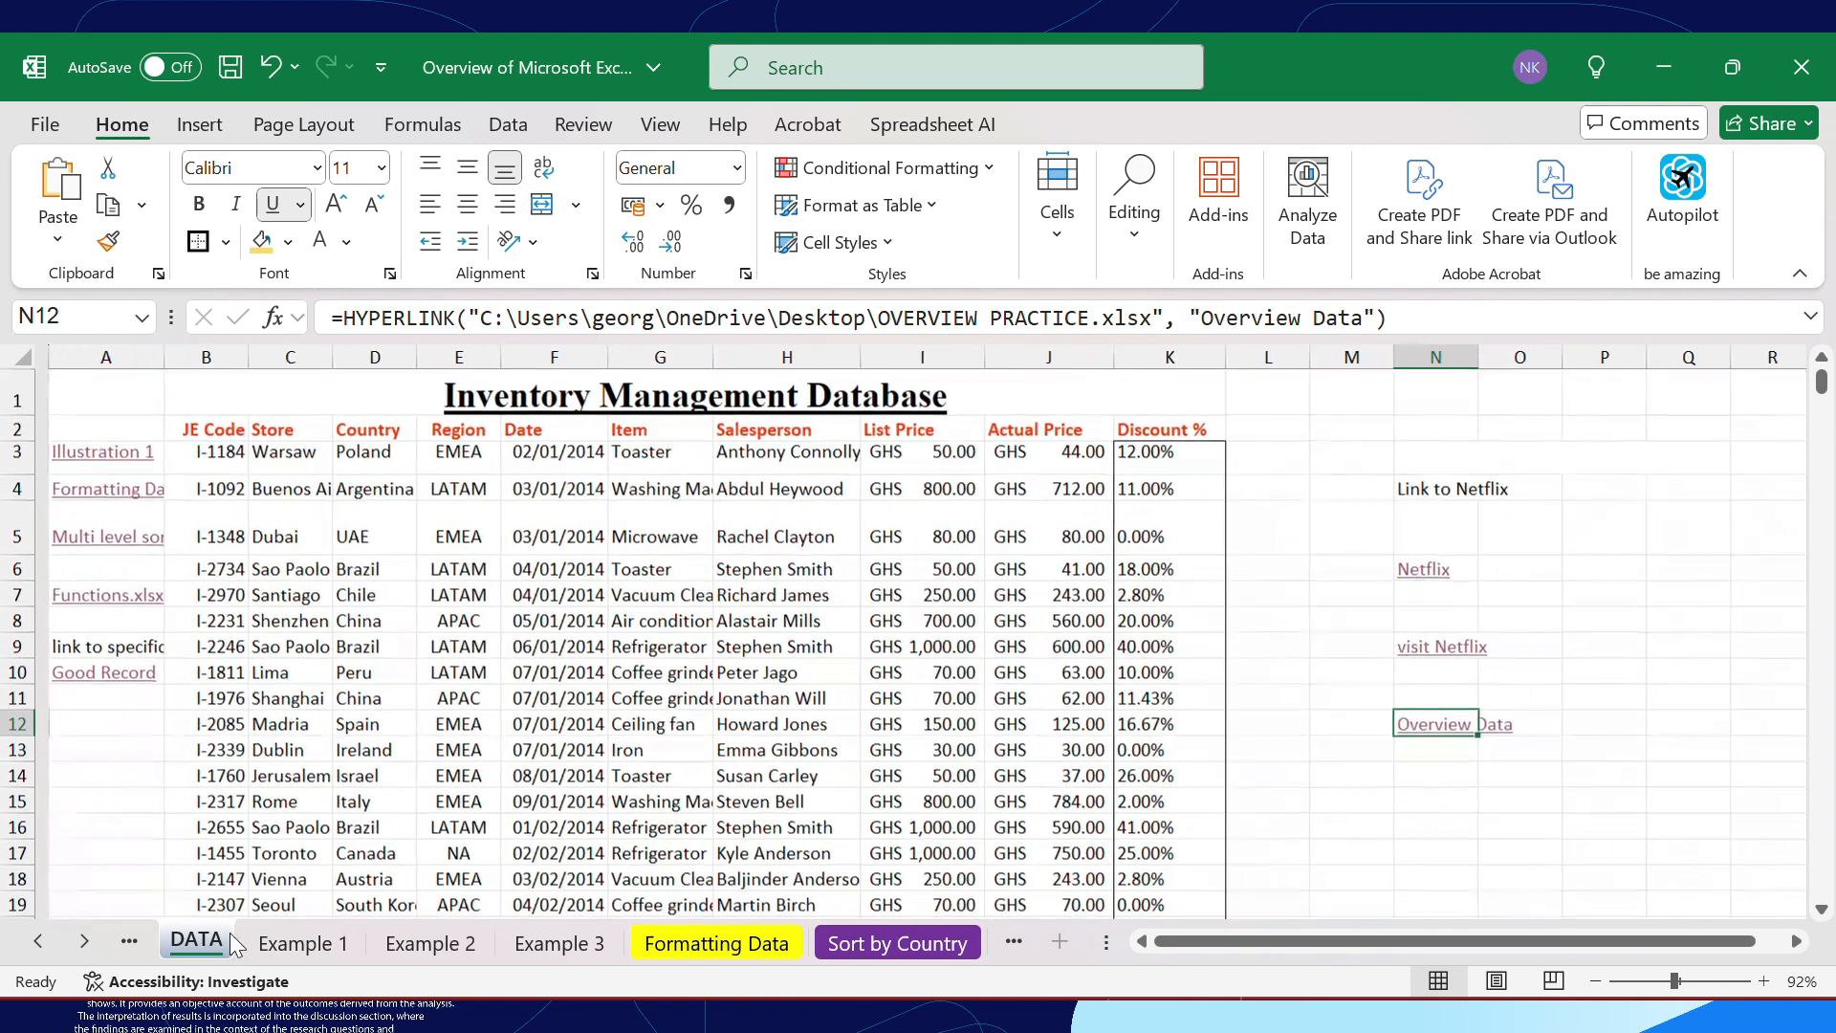
# Review the formatting notes on the Hyperlinks sheet and return to the DATA sheet
pyautogui.click(37, 941)
pyautogui.click(235, 937)
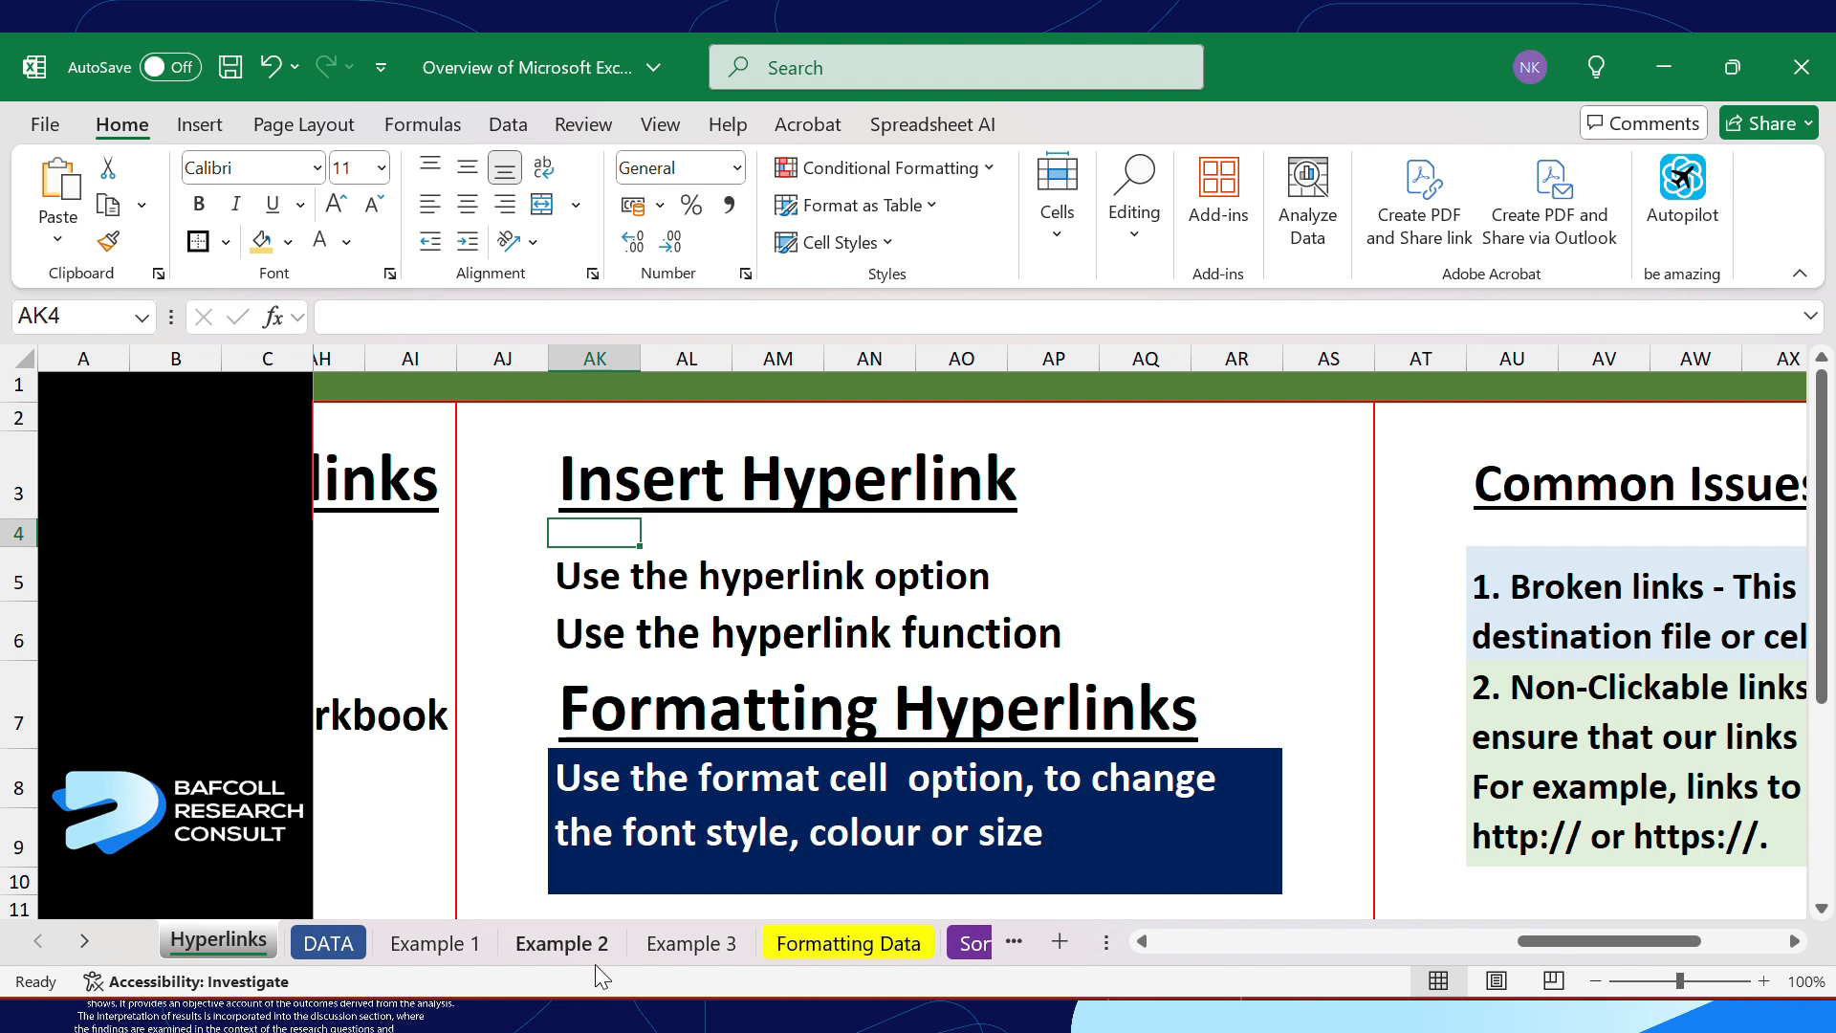
pyautogui.click(328, 942)
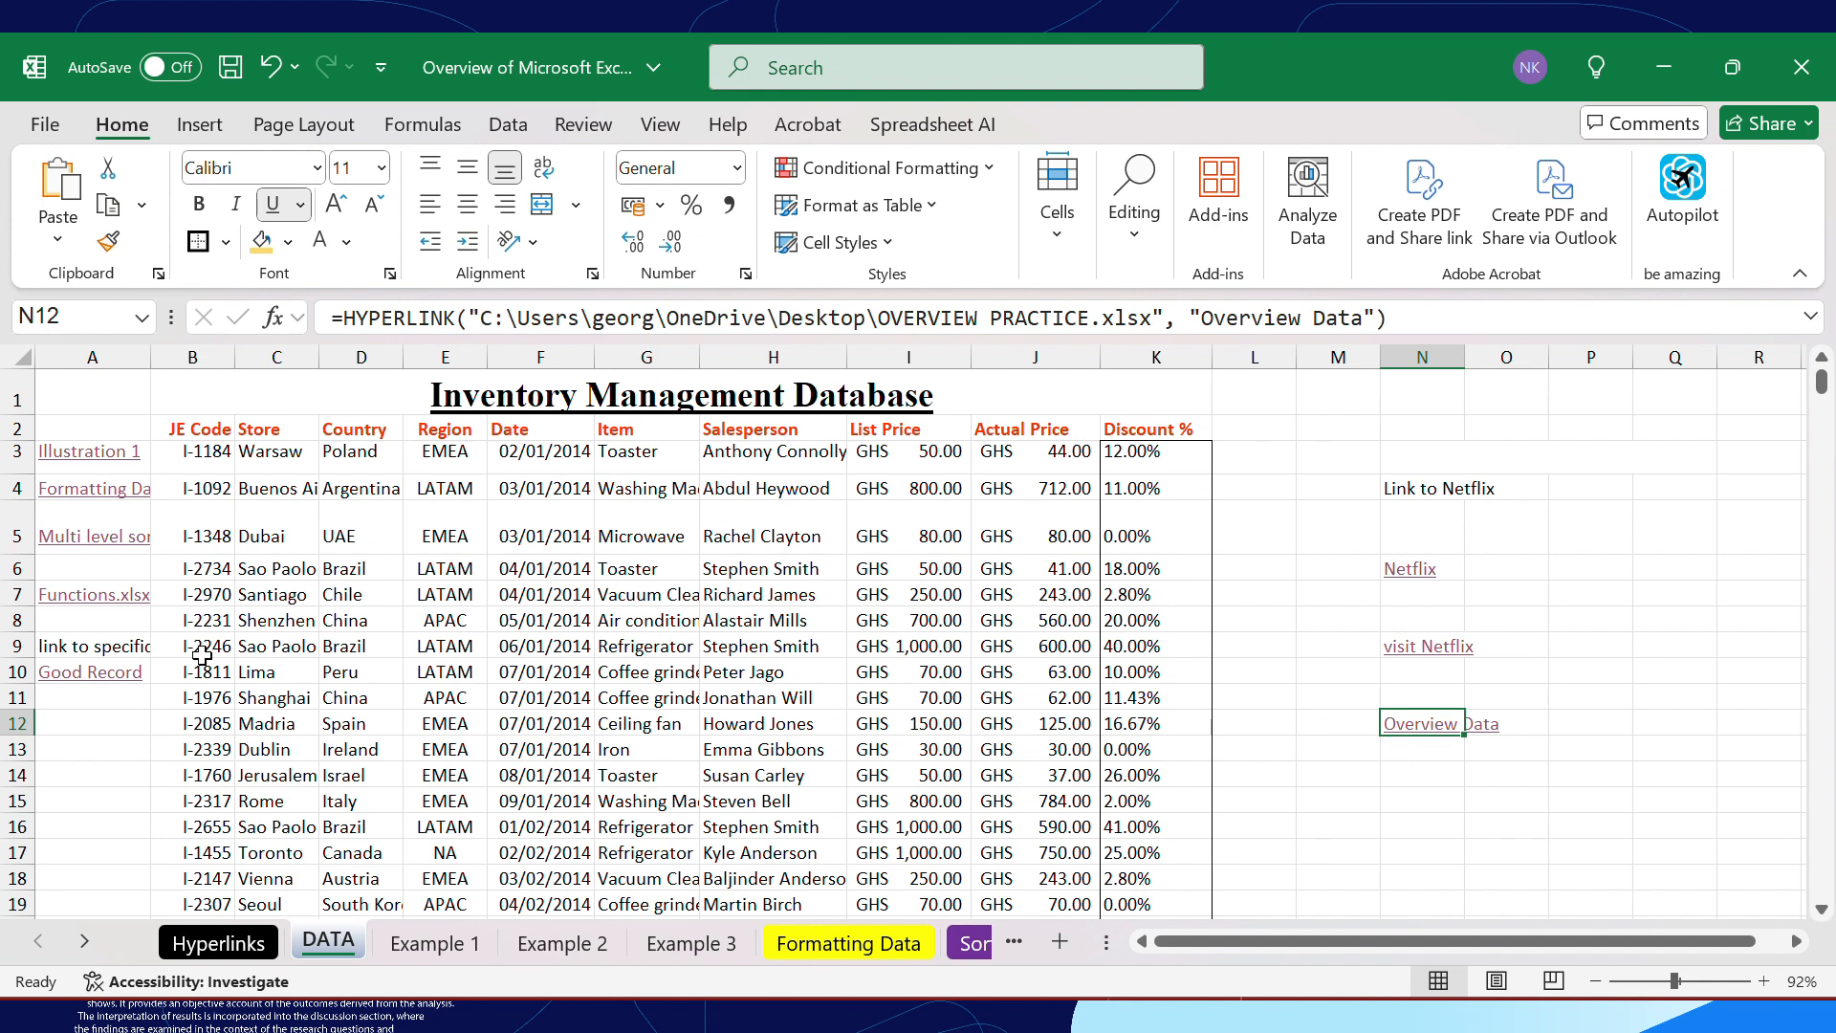
# Remove the hyperlink from the Illustration 1 cell A3, keeping its text
pyautogui.click(100, 465)
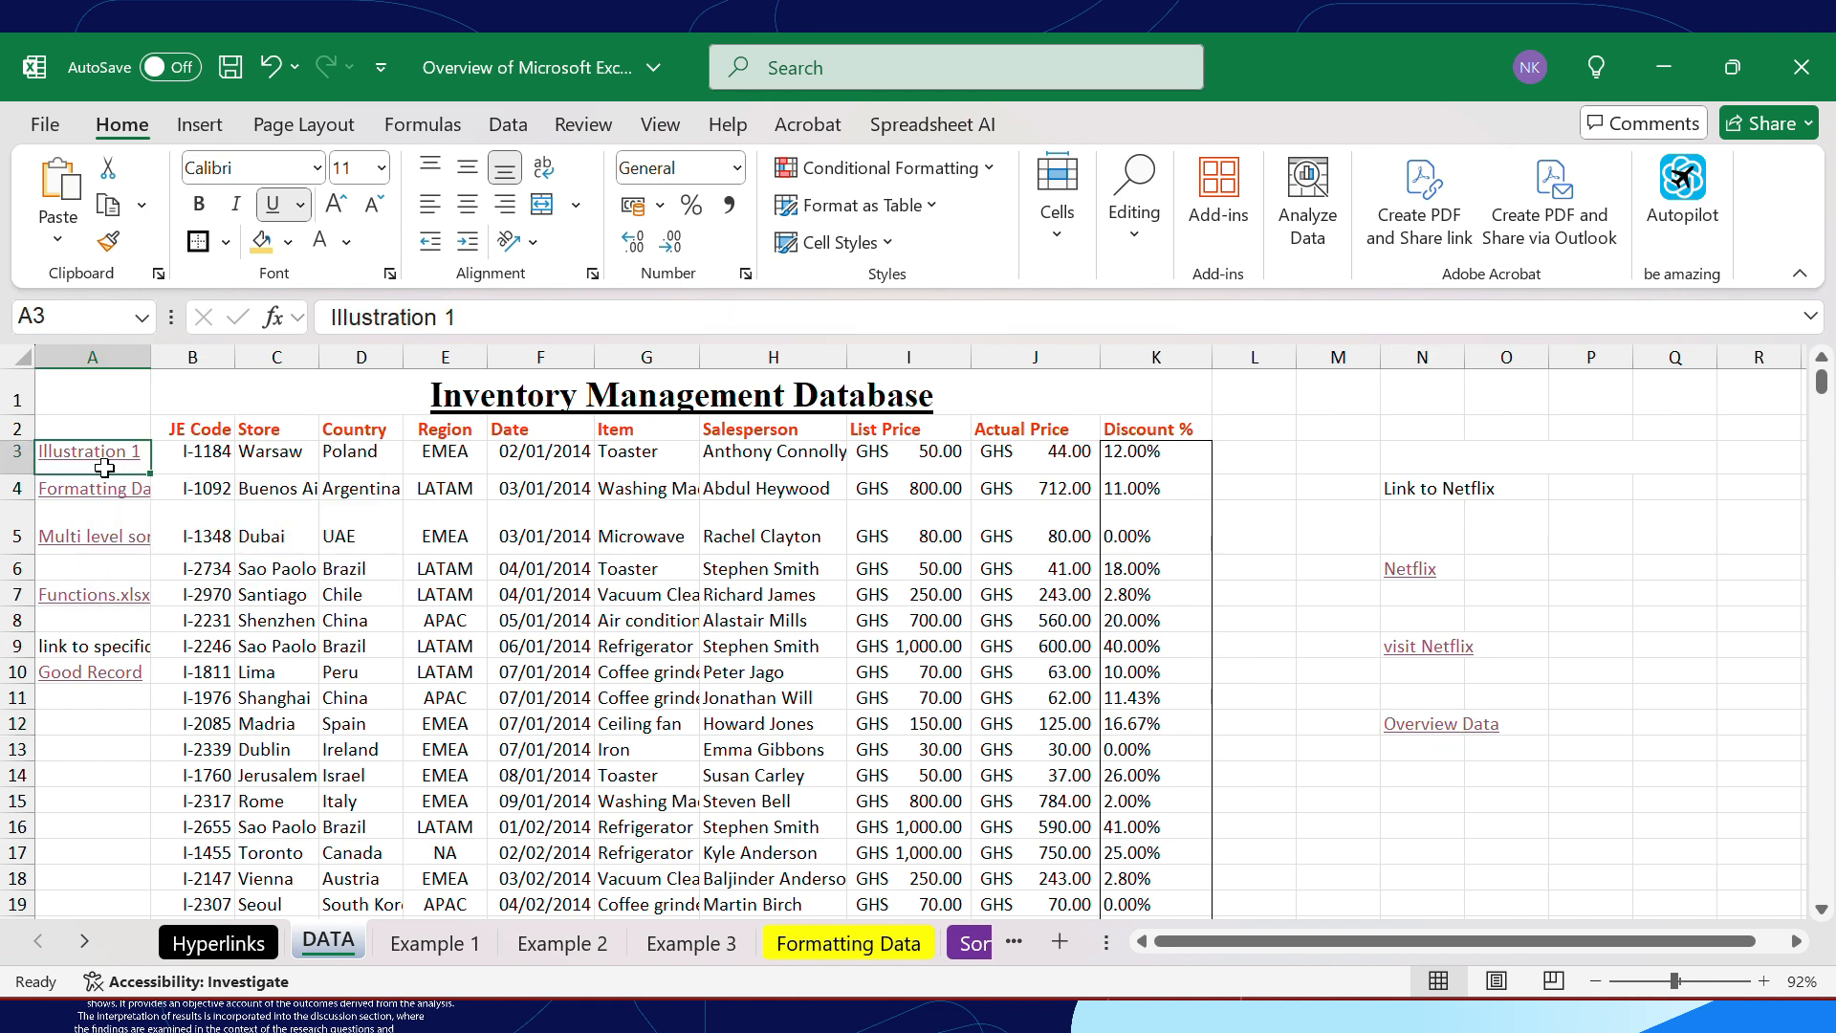
pyautogui.rightClick(111, 474)
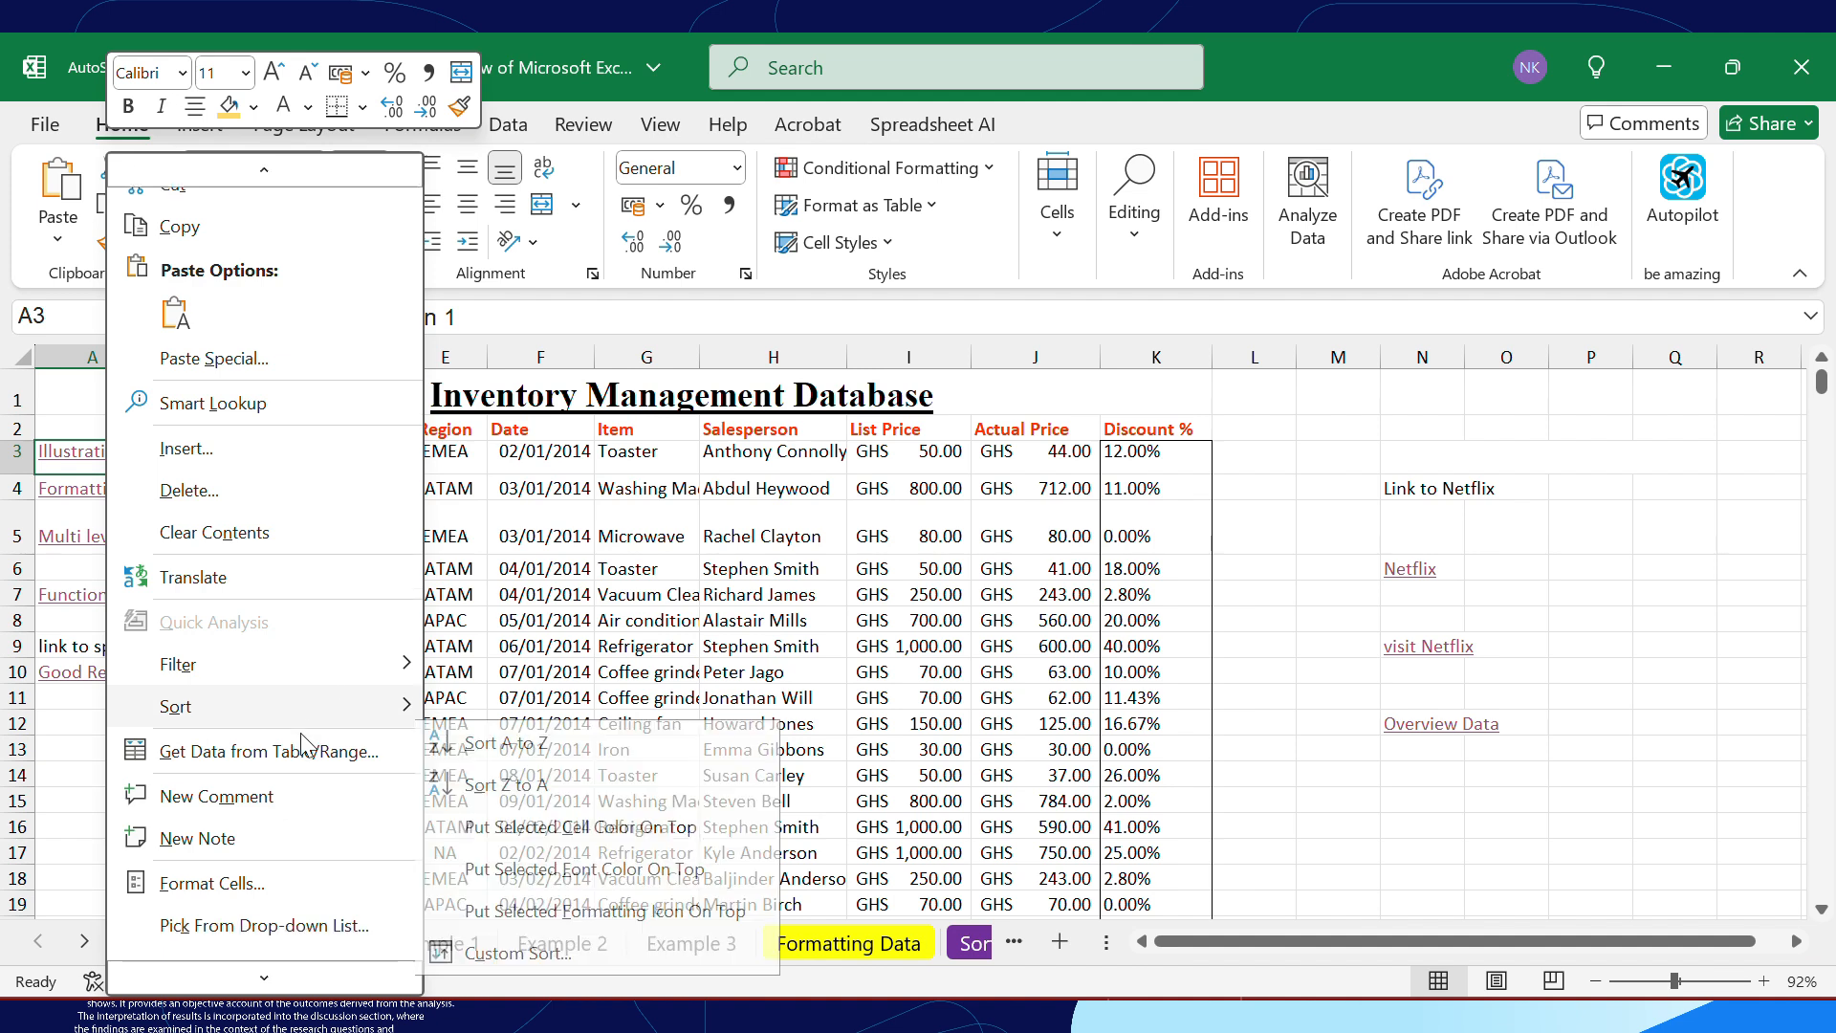
pyautogui.scroll(-3, 300, 733)
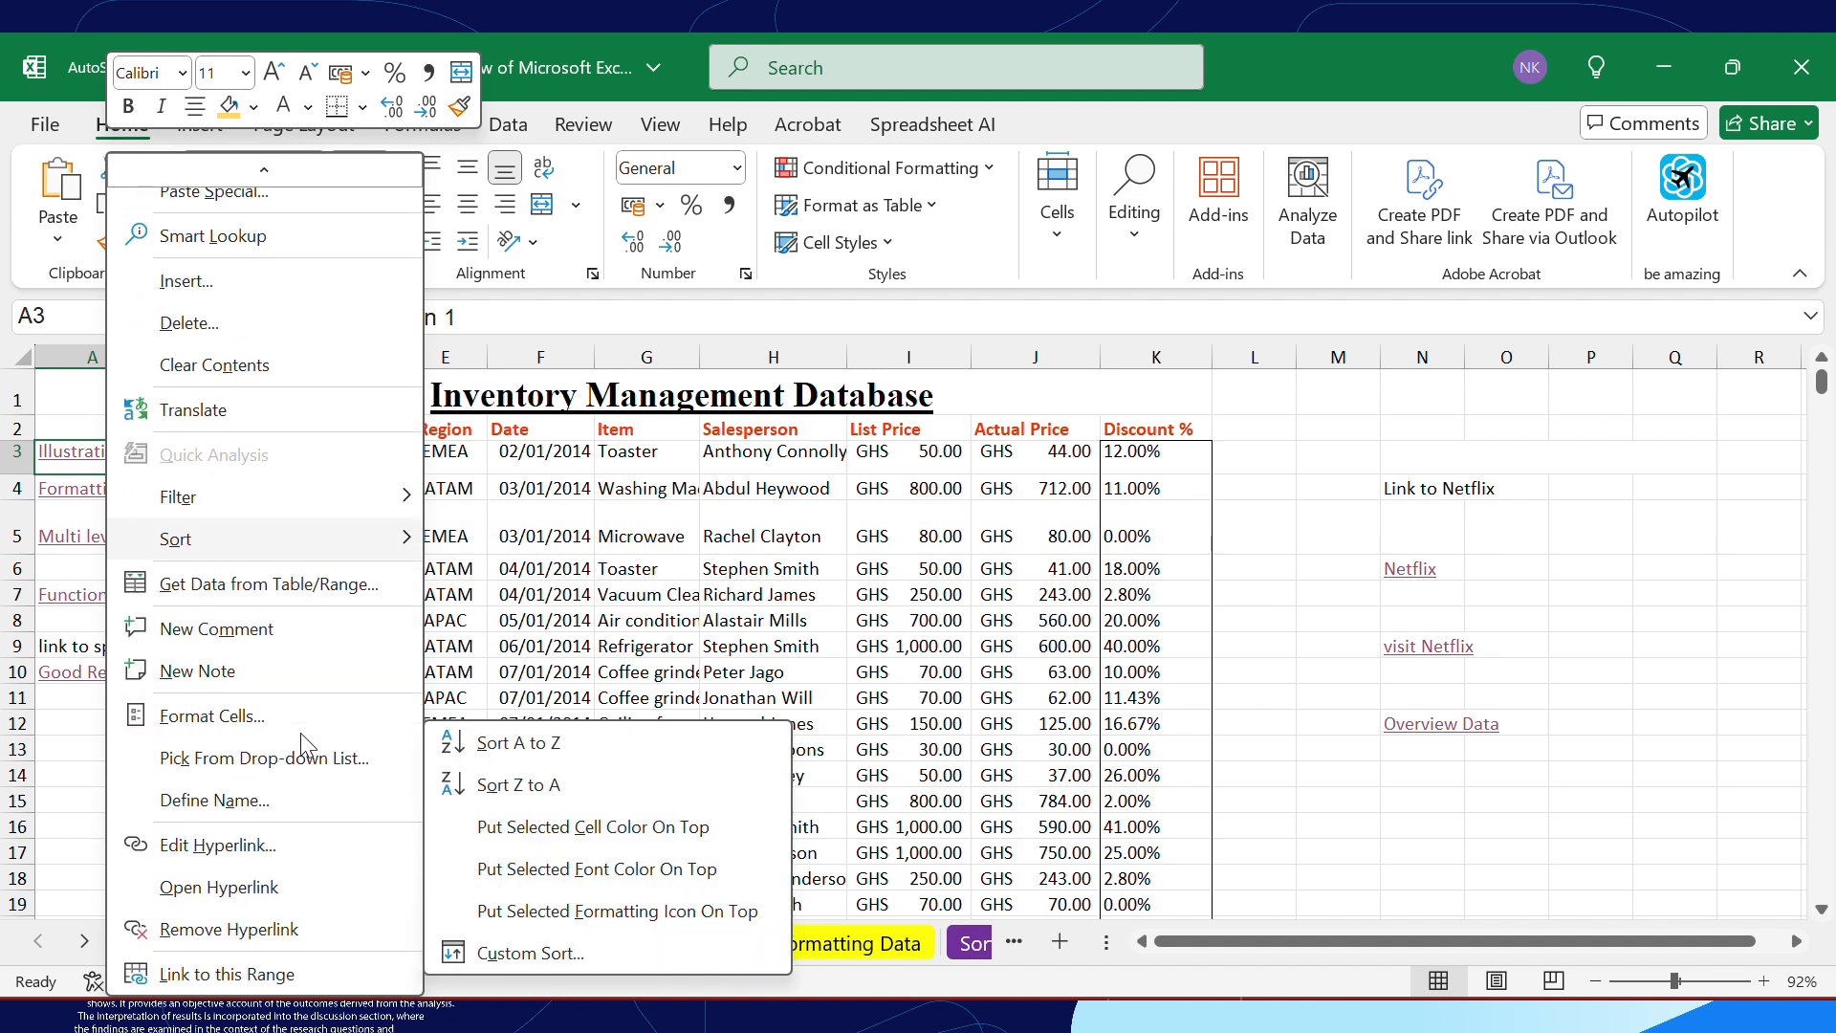
pyautogui.click(251, 944)
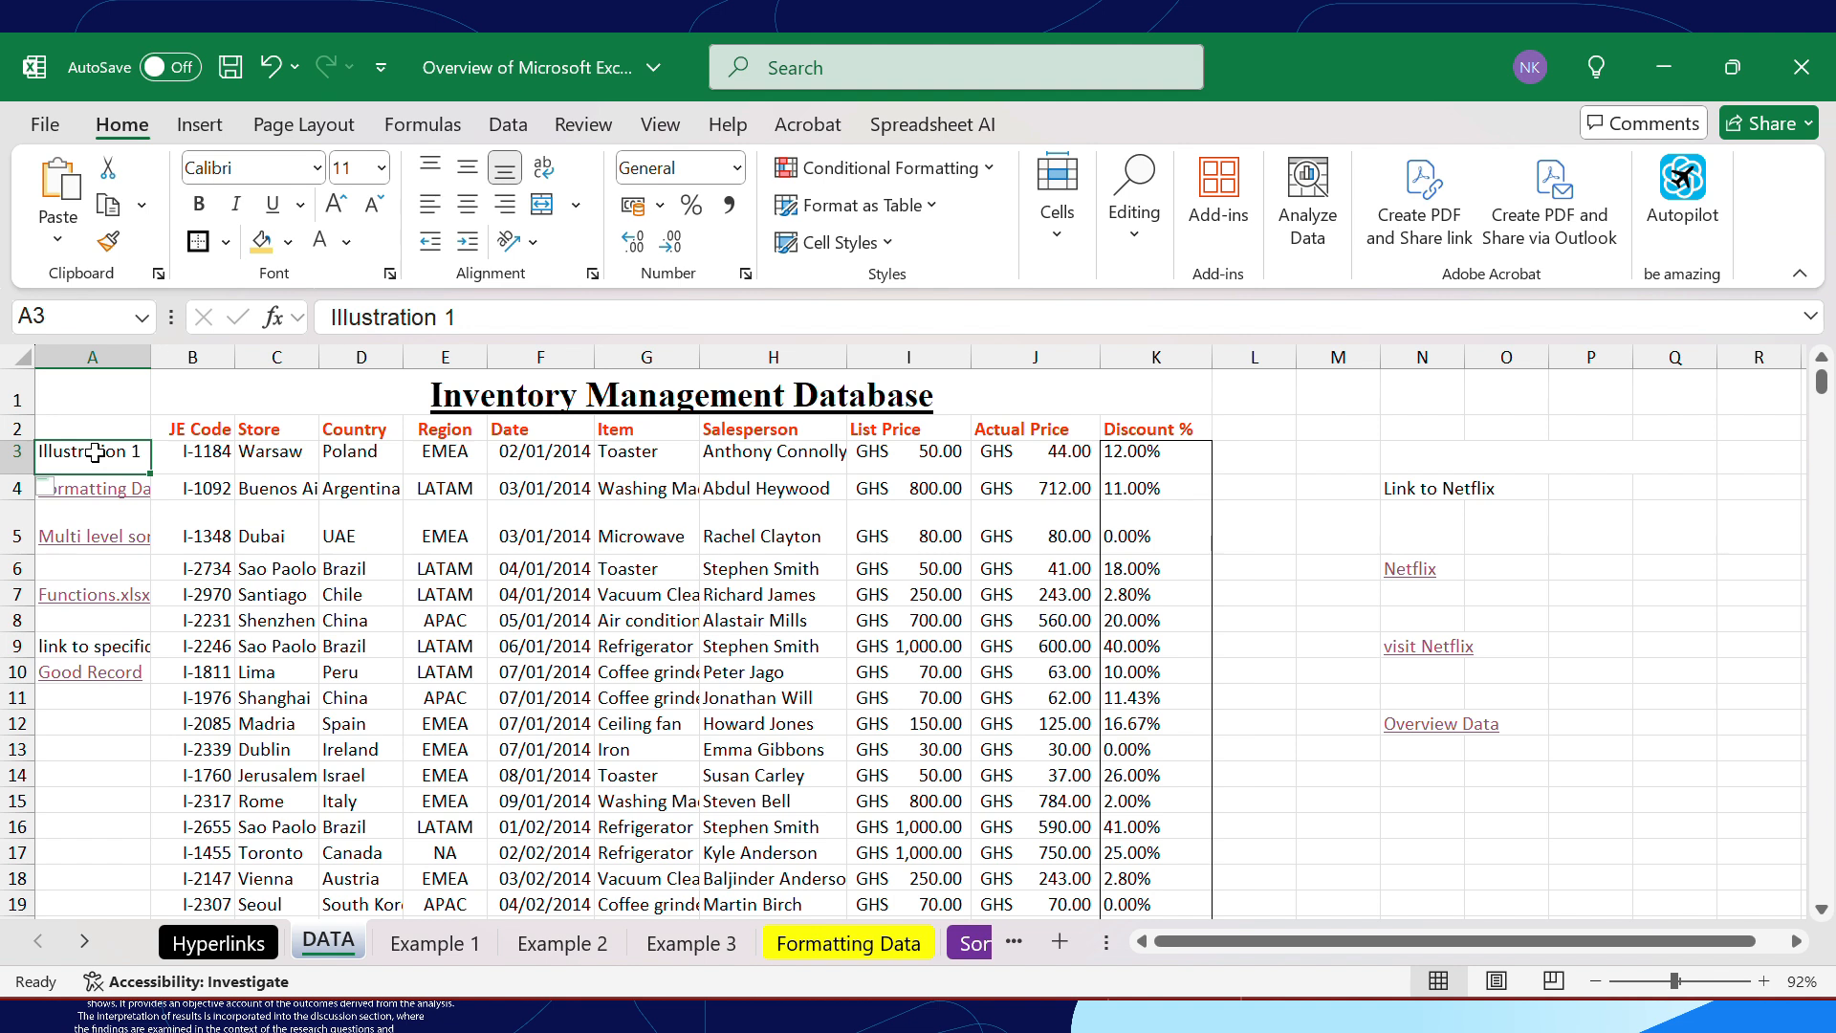
# Make the Multi level sorting link in cell A5 bold at font size 16 and widen column A to fit it
pyautogui.click(91, 506)
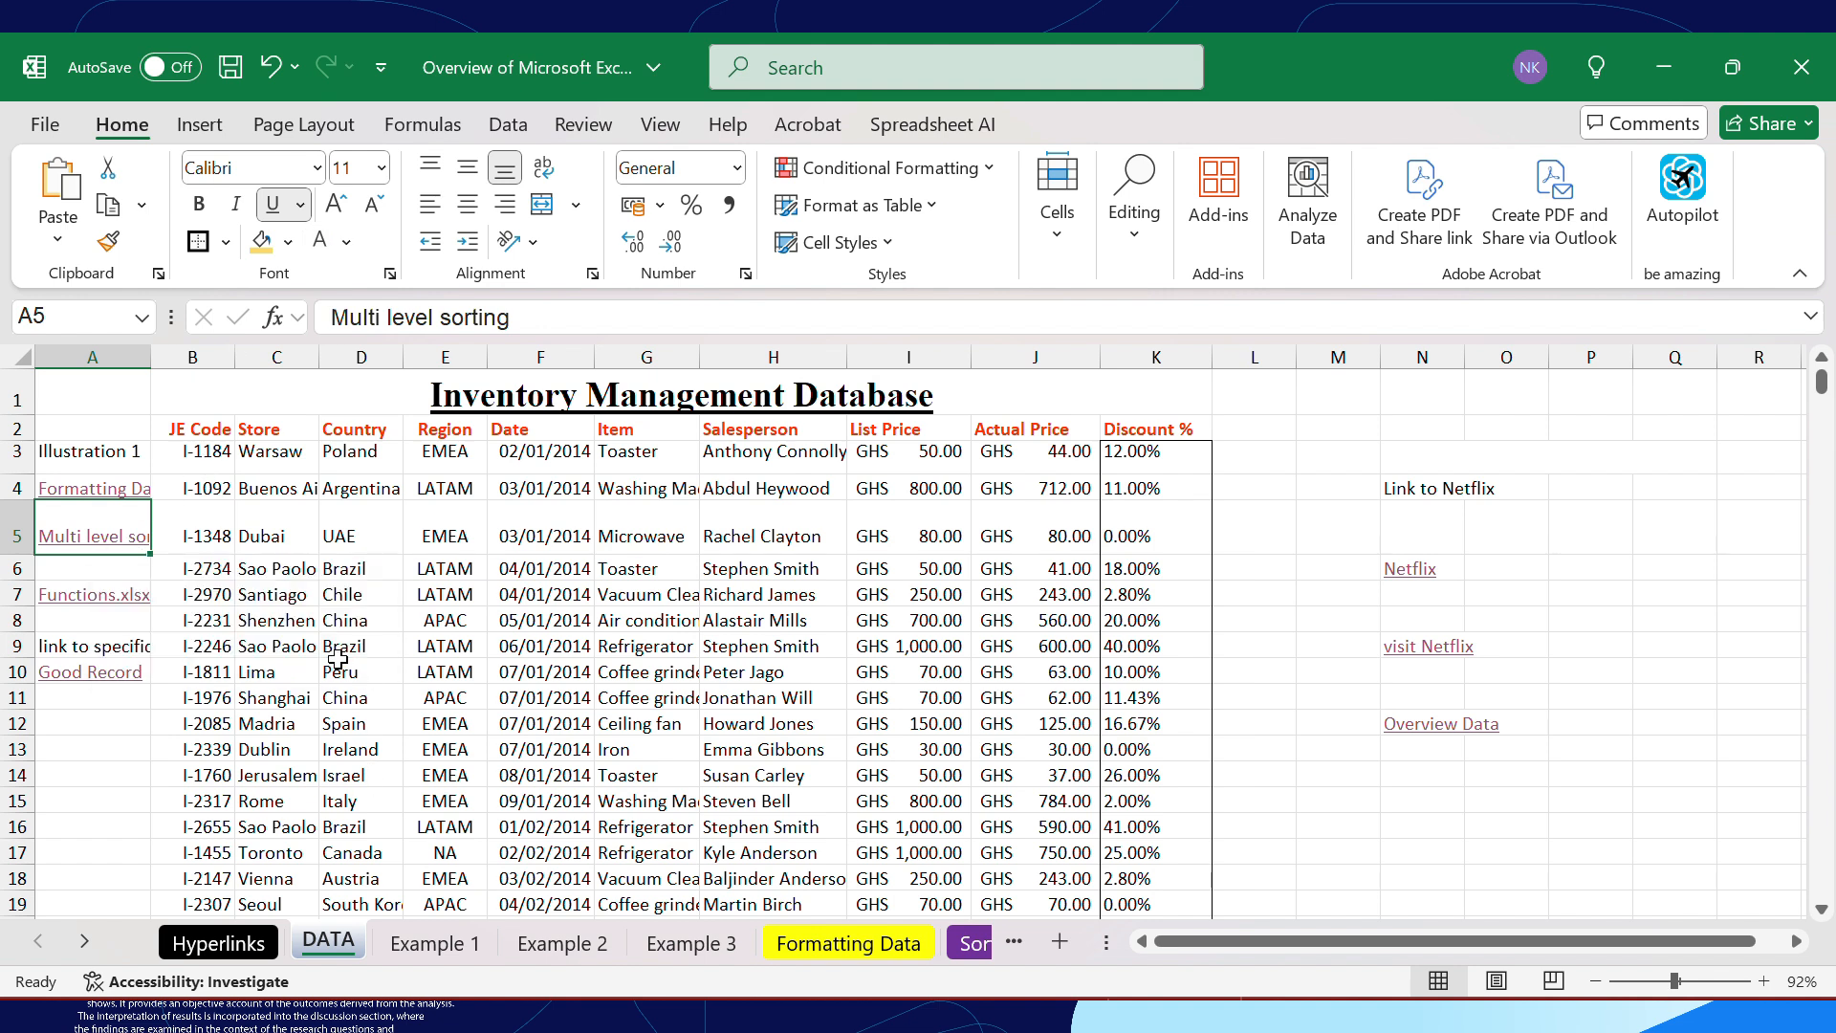
pyautogui.click(201, 209)
pyautogui.click(336, 206)
pyautogui.click(340, 210)
pyautogui.moveTo(150, 356); pyautogui.dragTo(306, 384)
pyautogui.click(335, 209)
# Switch the underline of the A5 link off and back on, and italicize its text
pyautogui.click(273, 205)
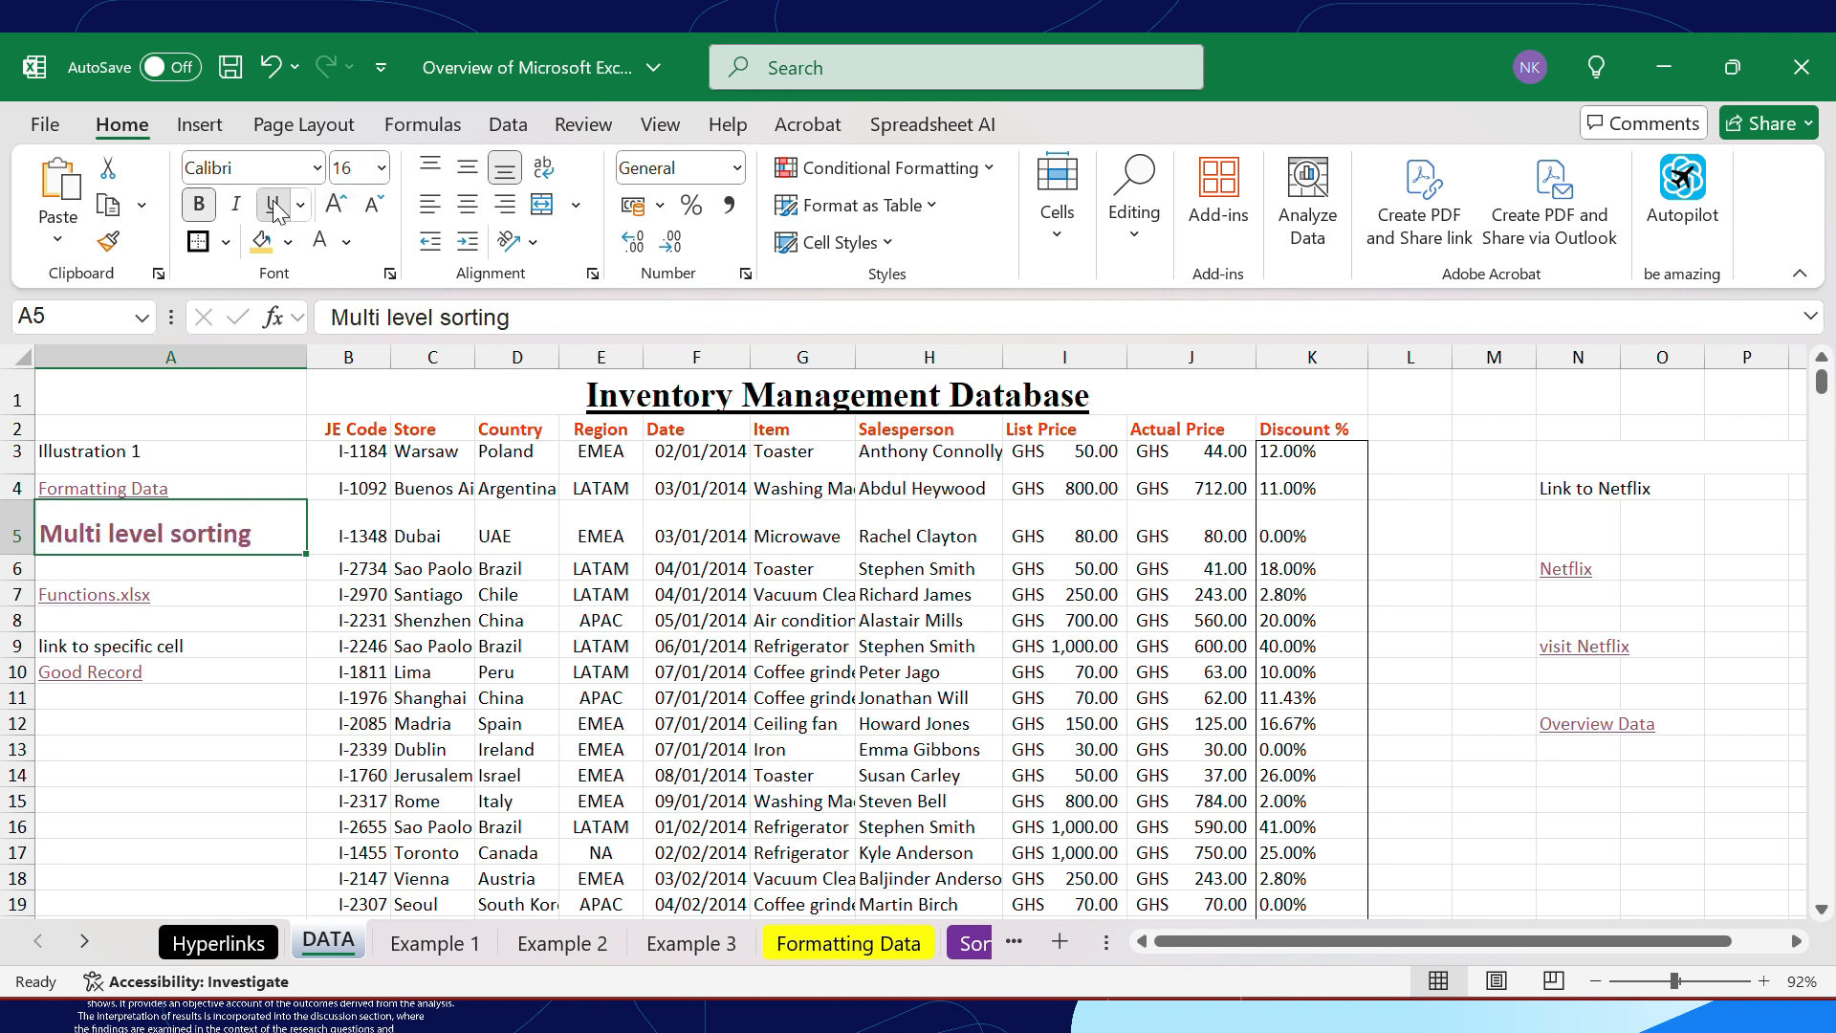
pyautogui.click(273, 206)
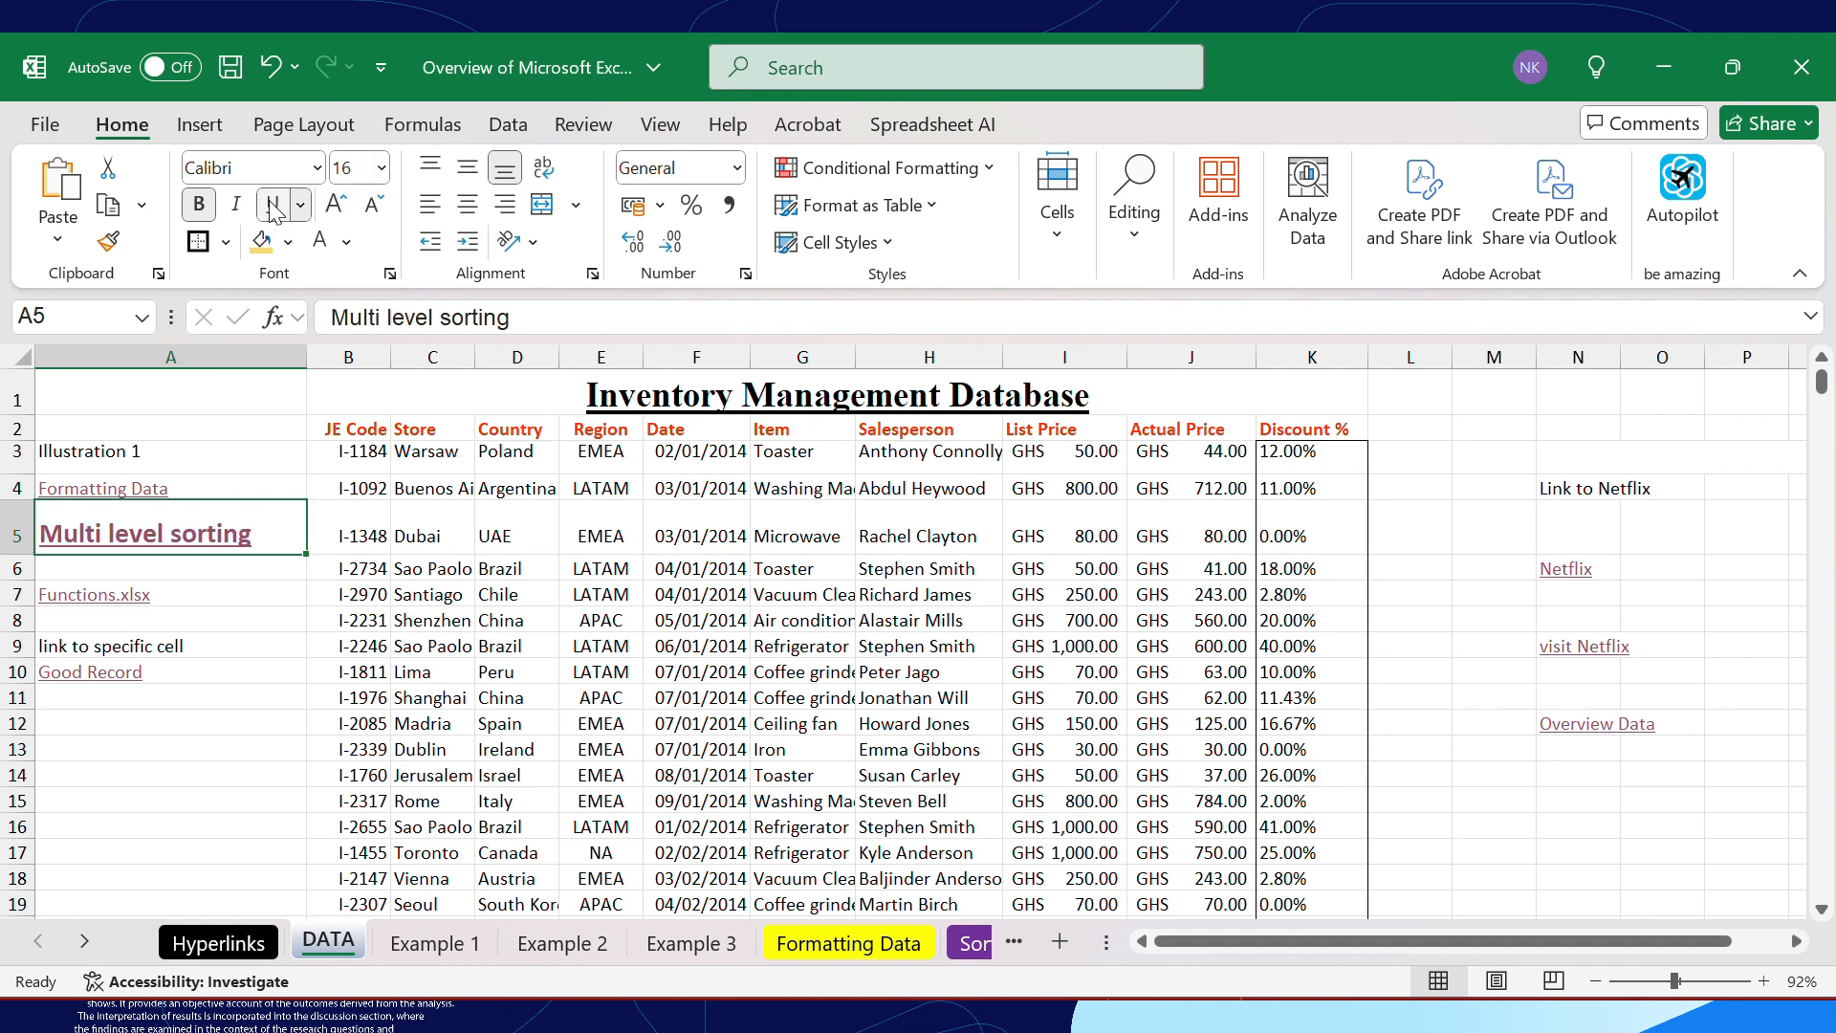
pyautogui.click(235, 204)
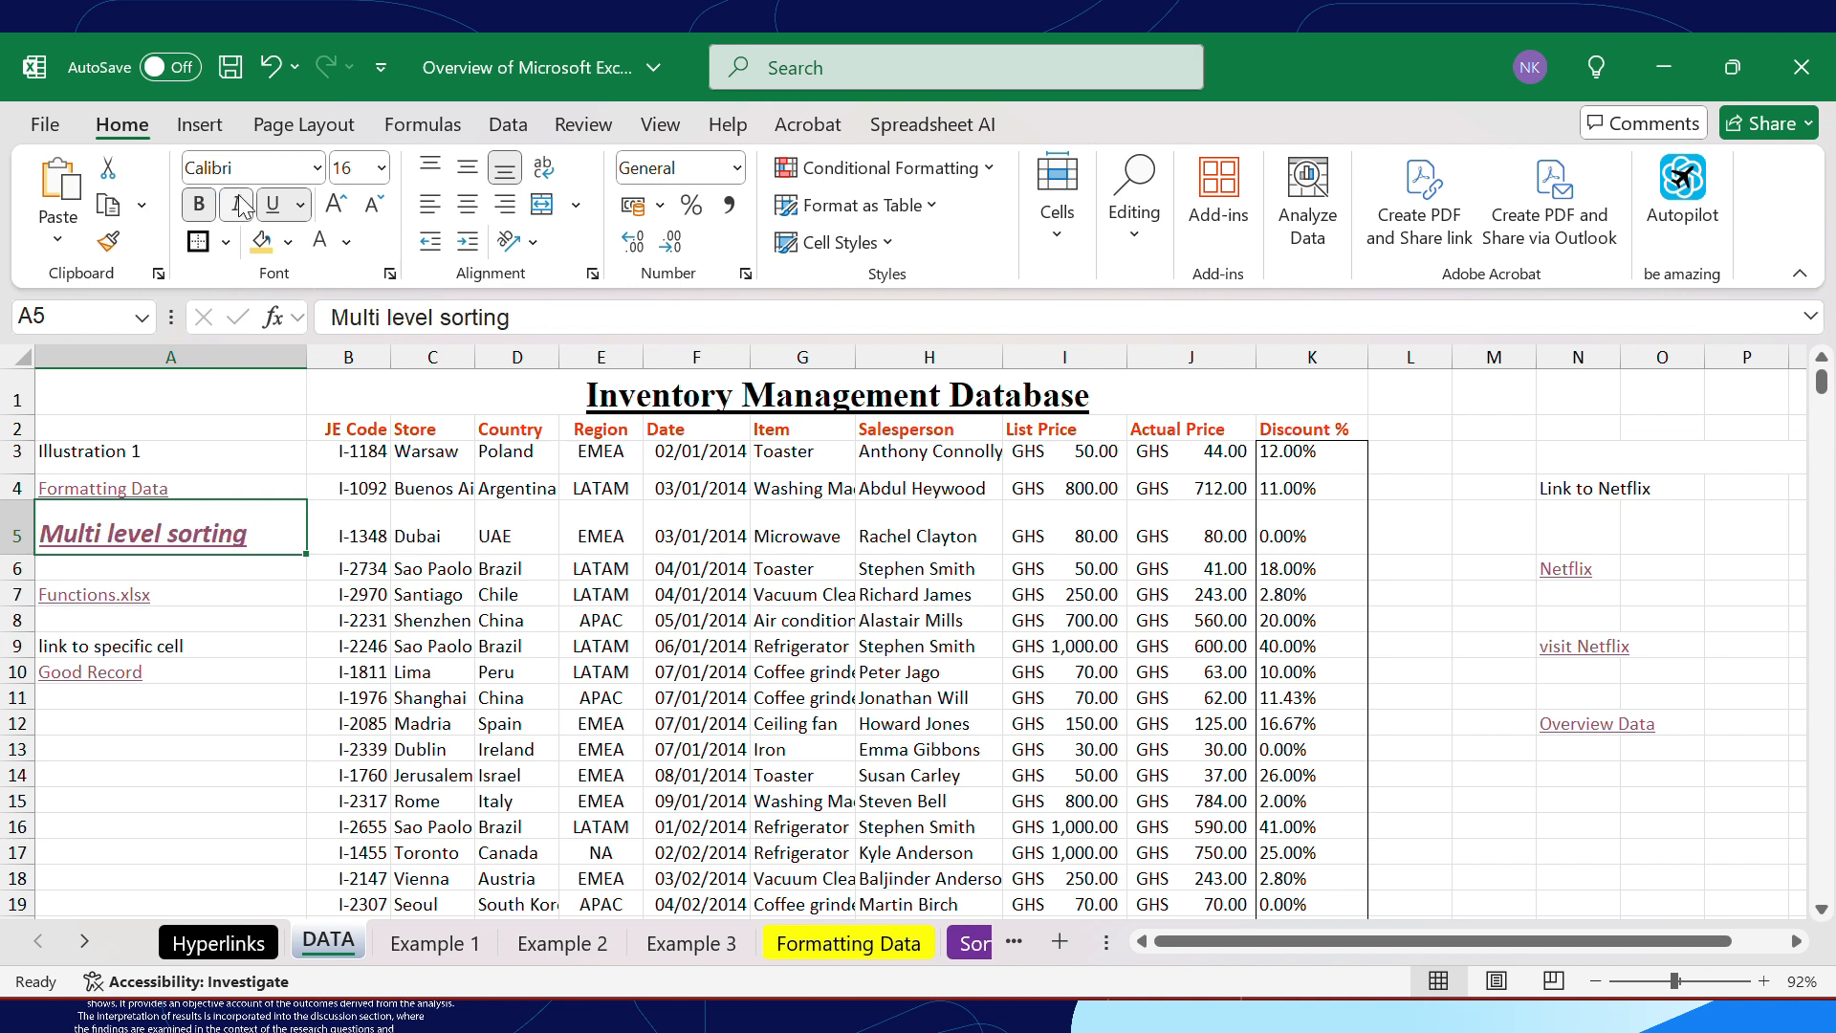
# Colour the A5 link's text with the green theme colour and give the cell a gold fill
pyautogui.click(346, 242)
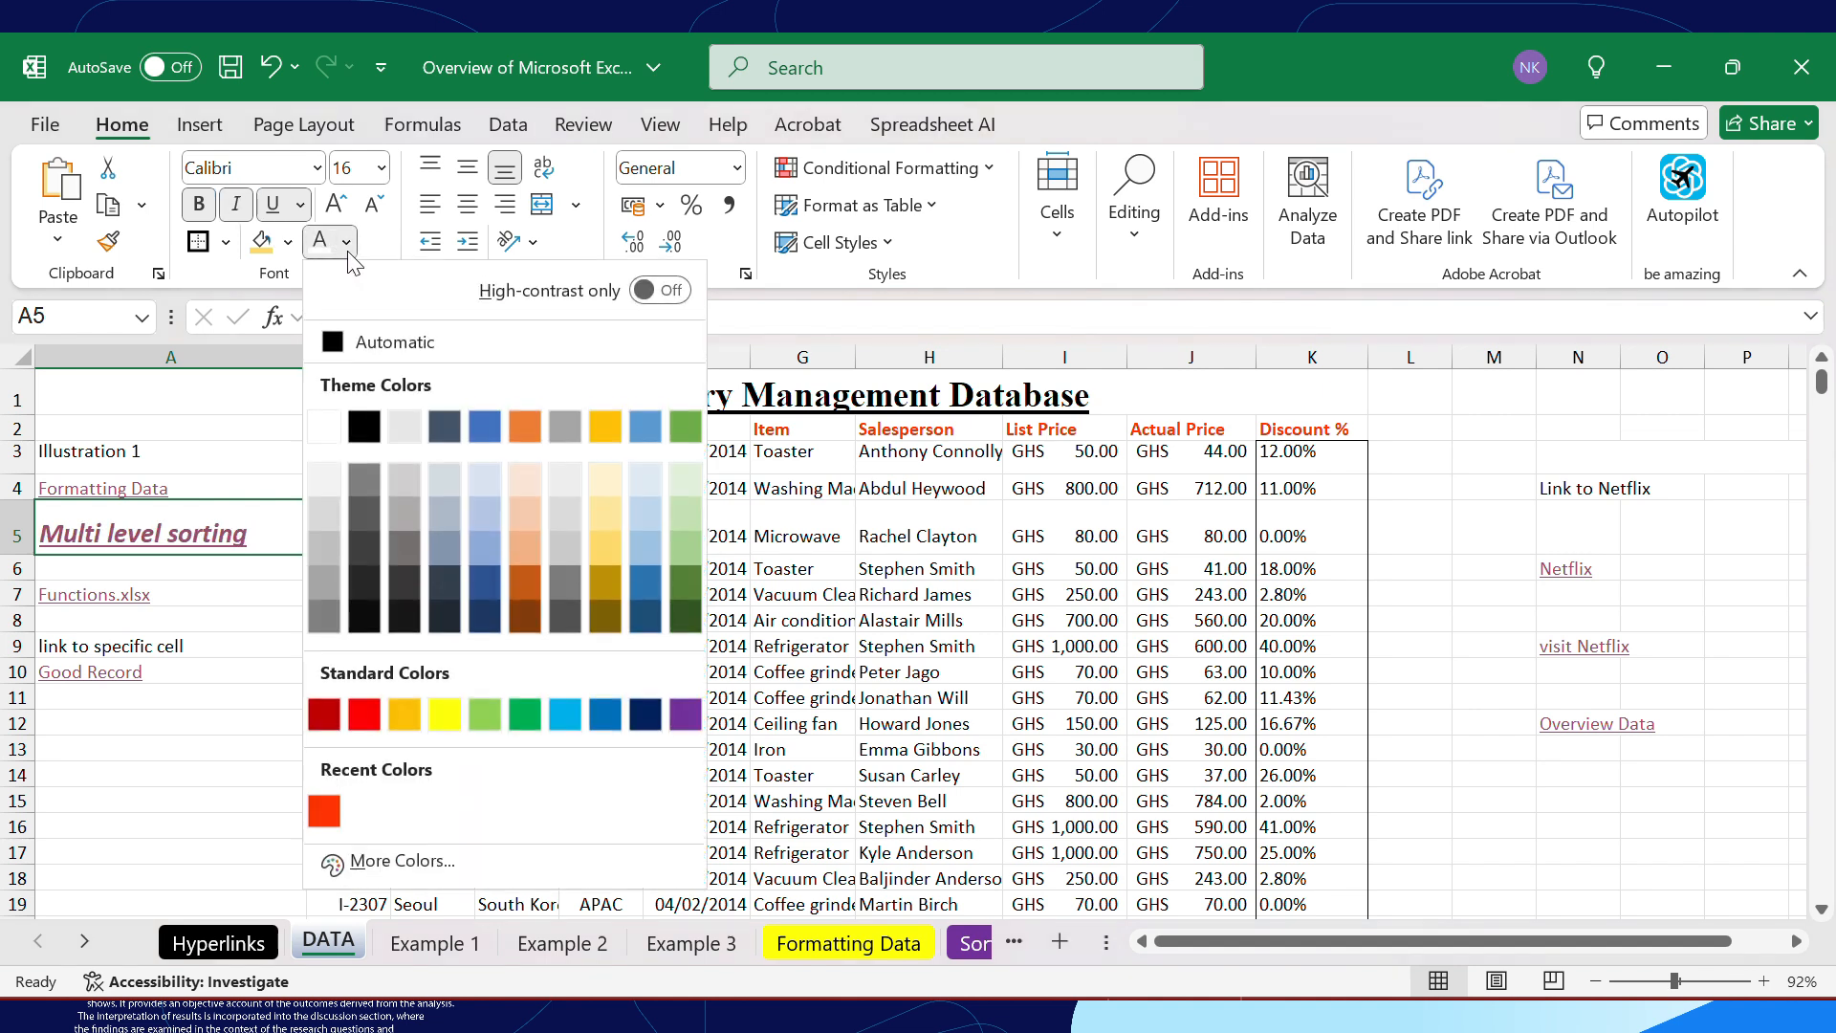
pyautogui.click(681, 422)
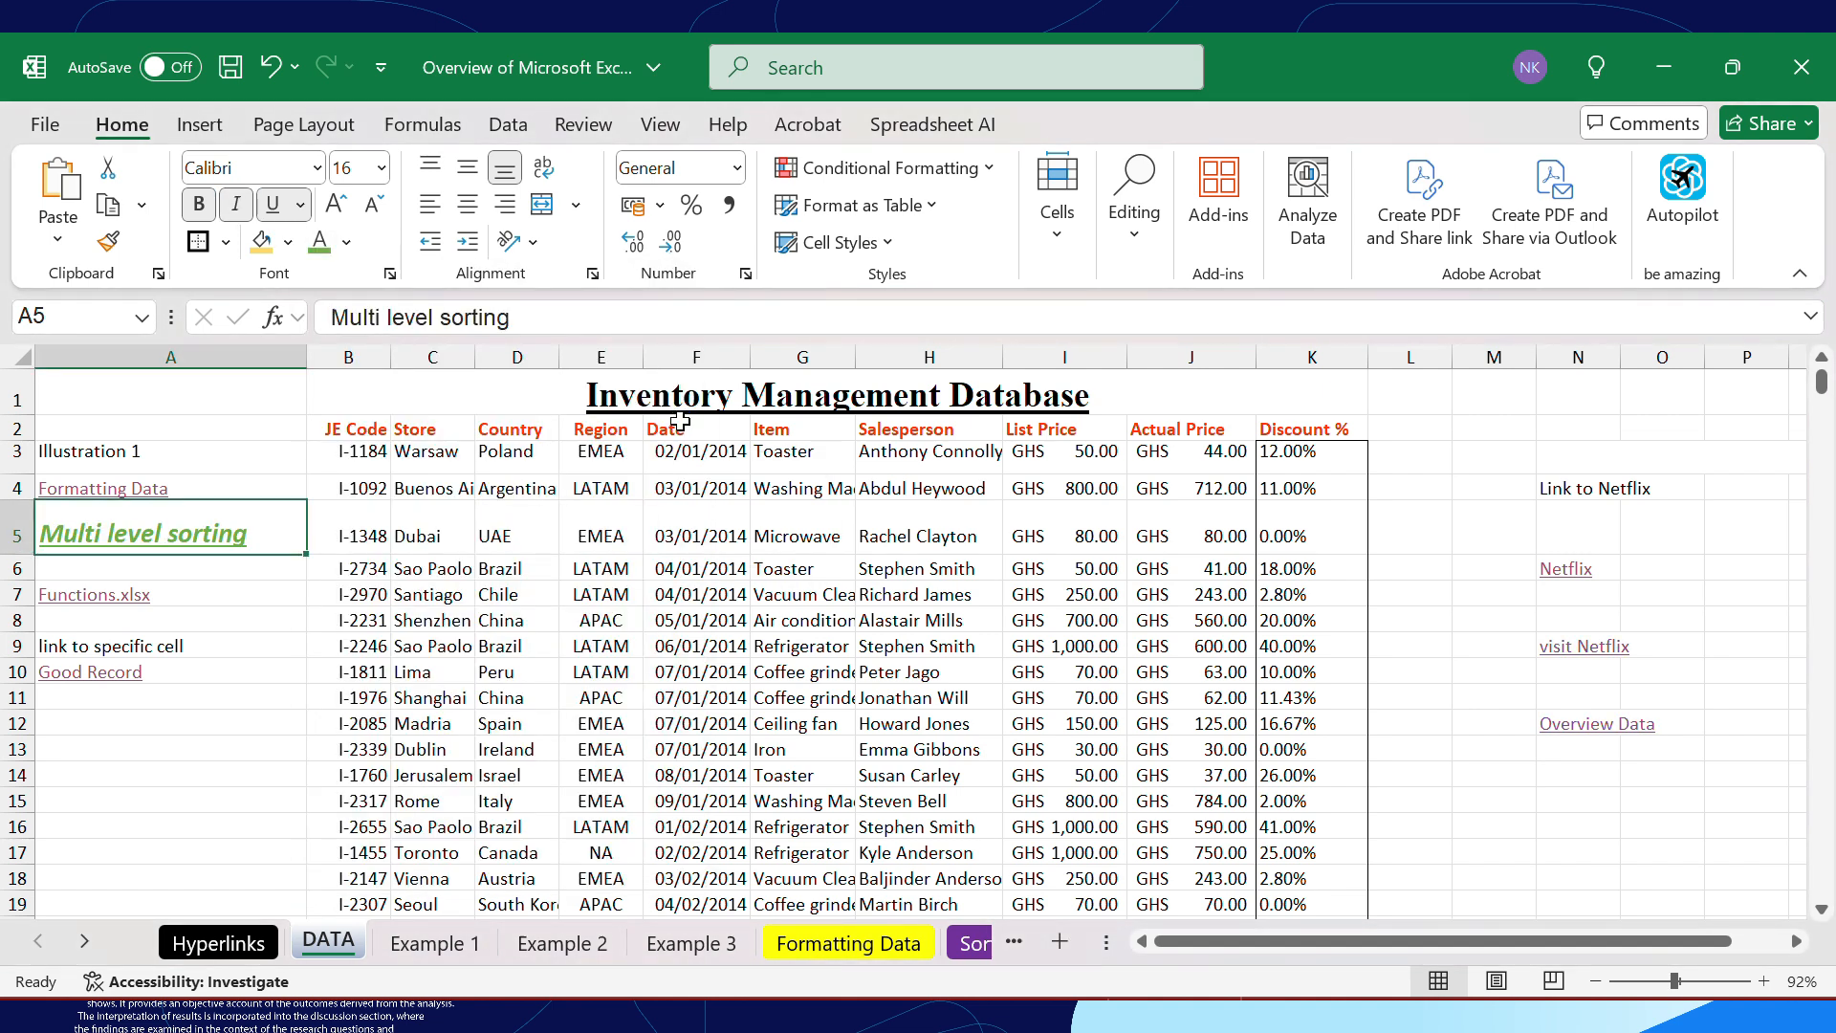
pyautogui.click(265, 246)
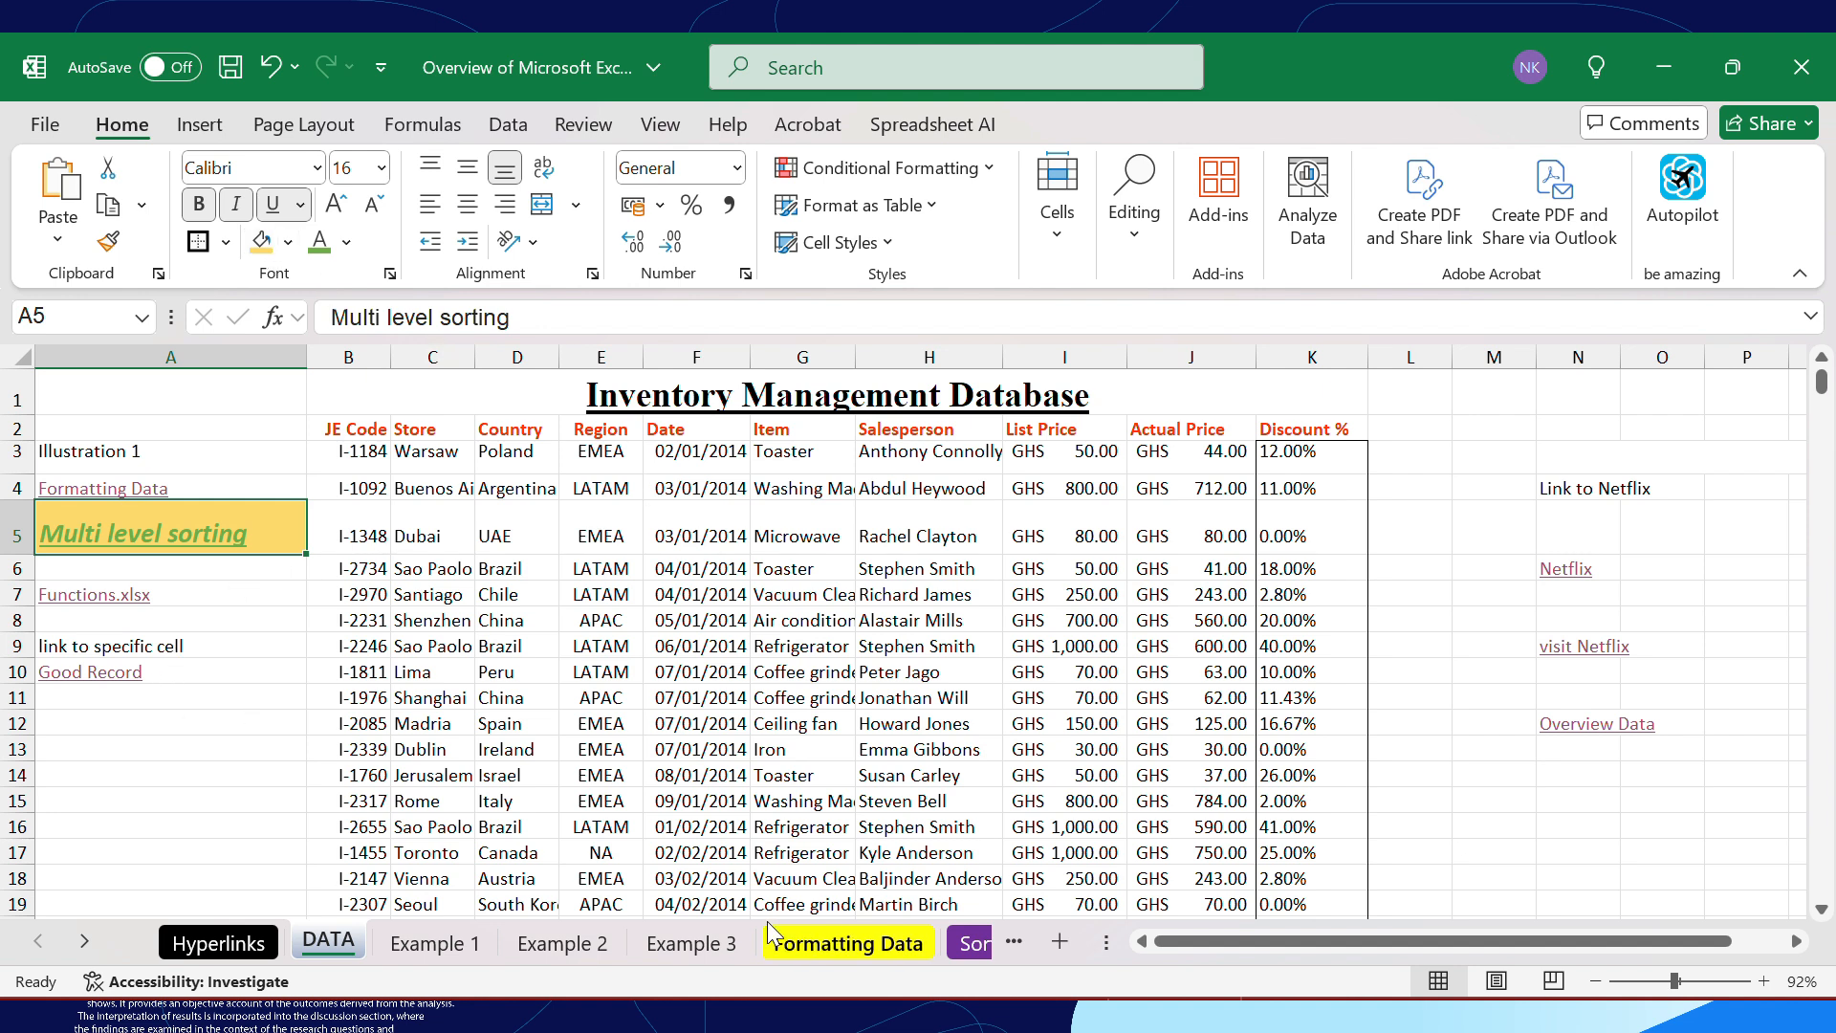
# Examine the notes on common issues with hyperlinks on the Hyperlinks sheet
pyautogui.click(219, 943)
pyautogui.hscroll(5, 1203, 765)
pyautogui.hscroll(-6, 1203, 768)
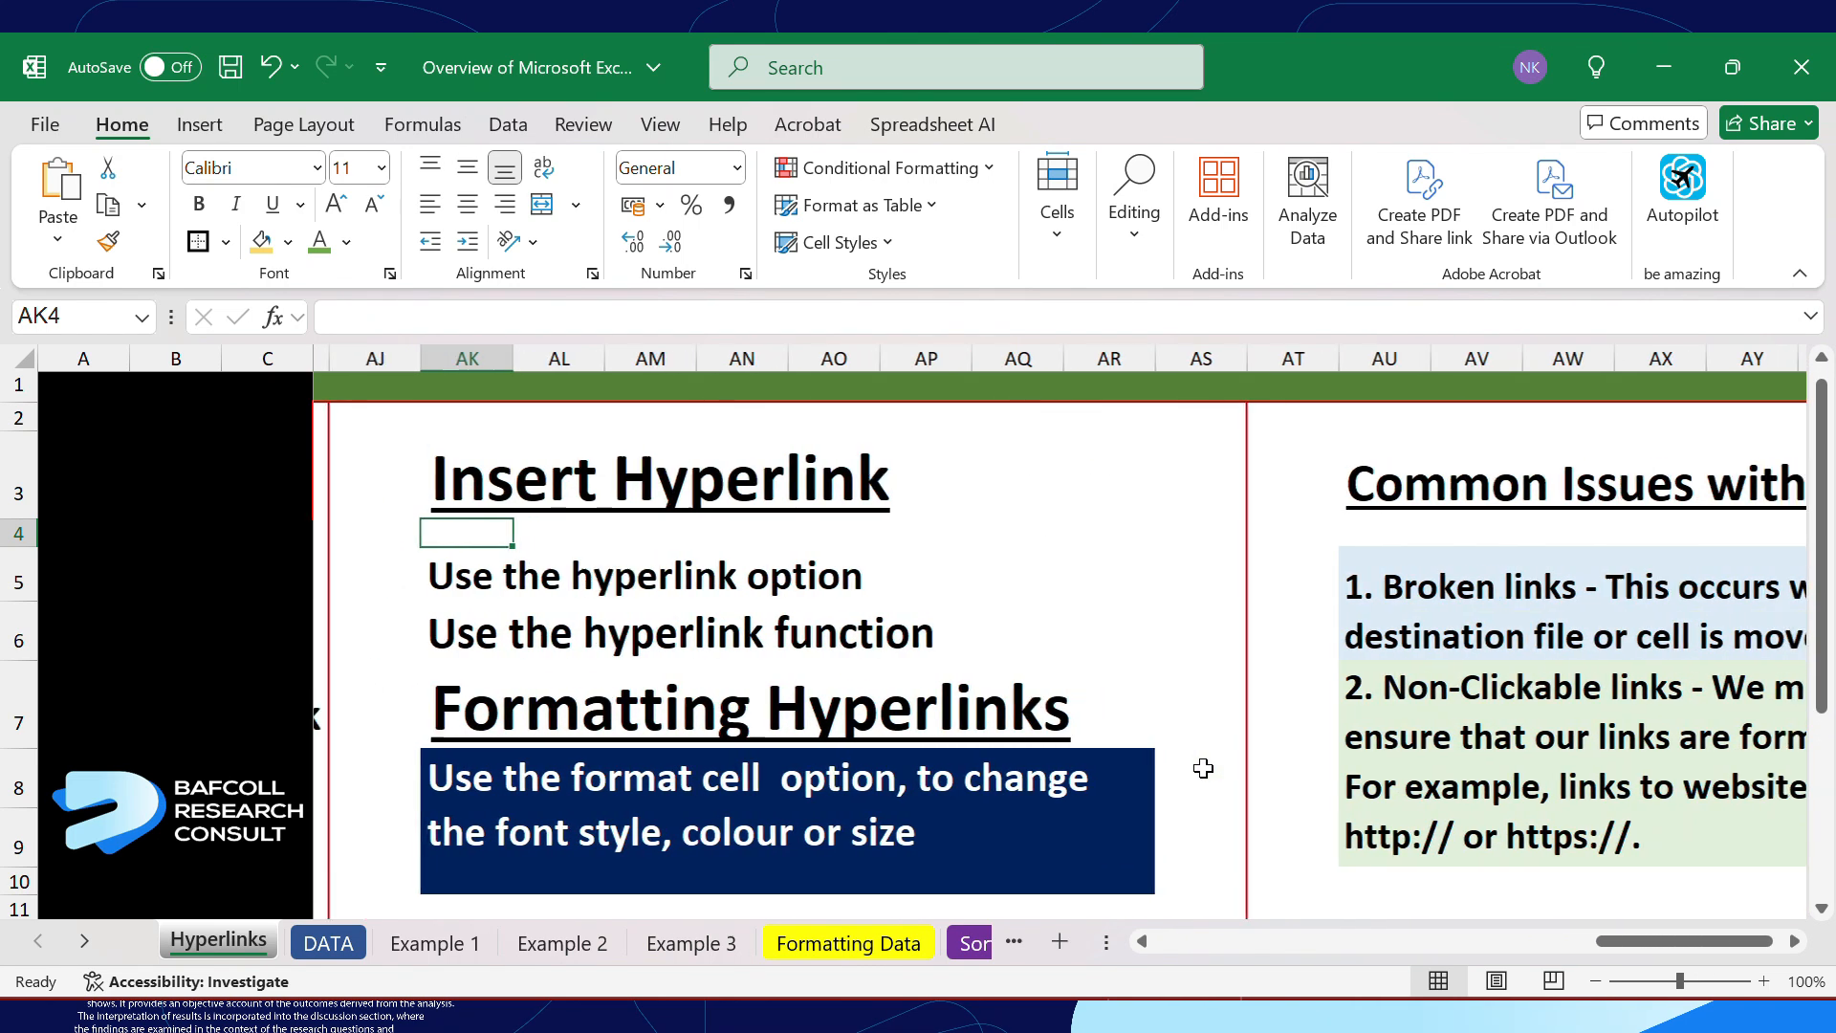
pyautogui.hscroll(8, 1202, 768)
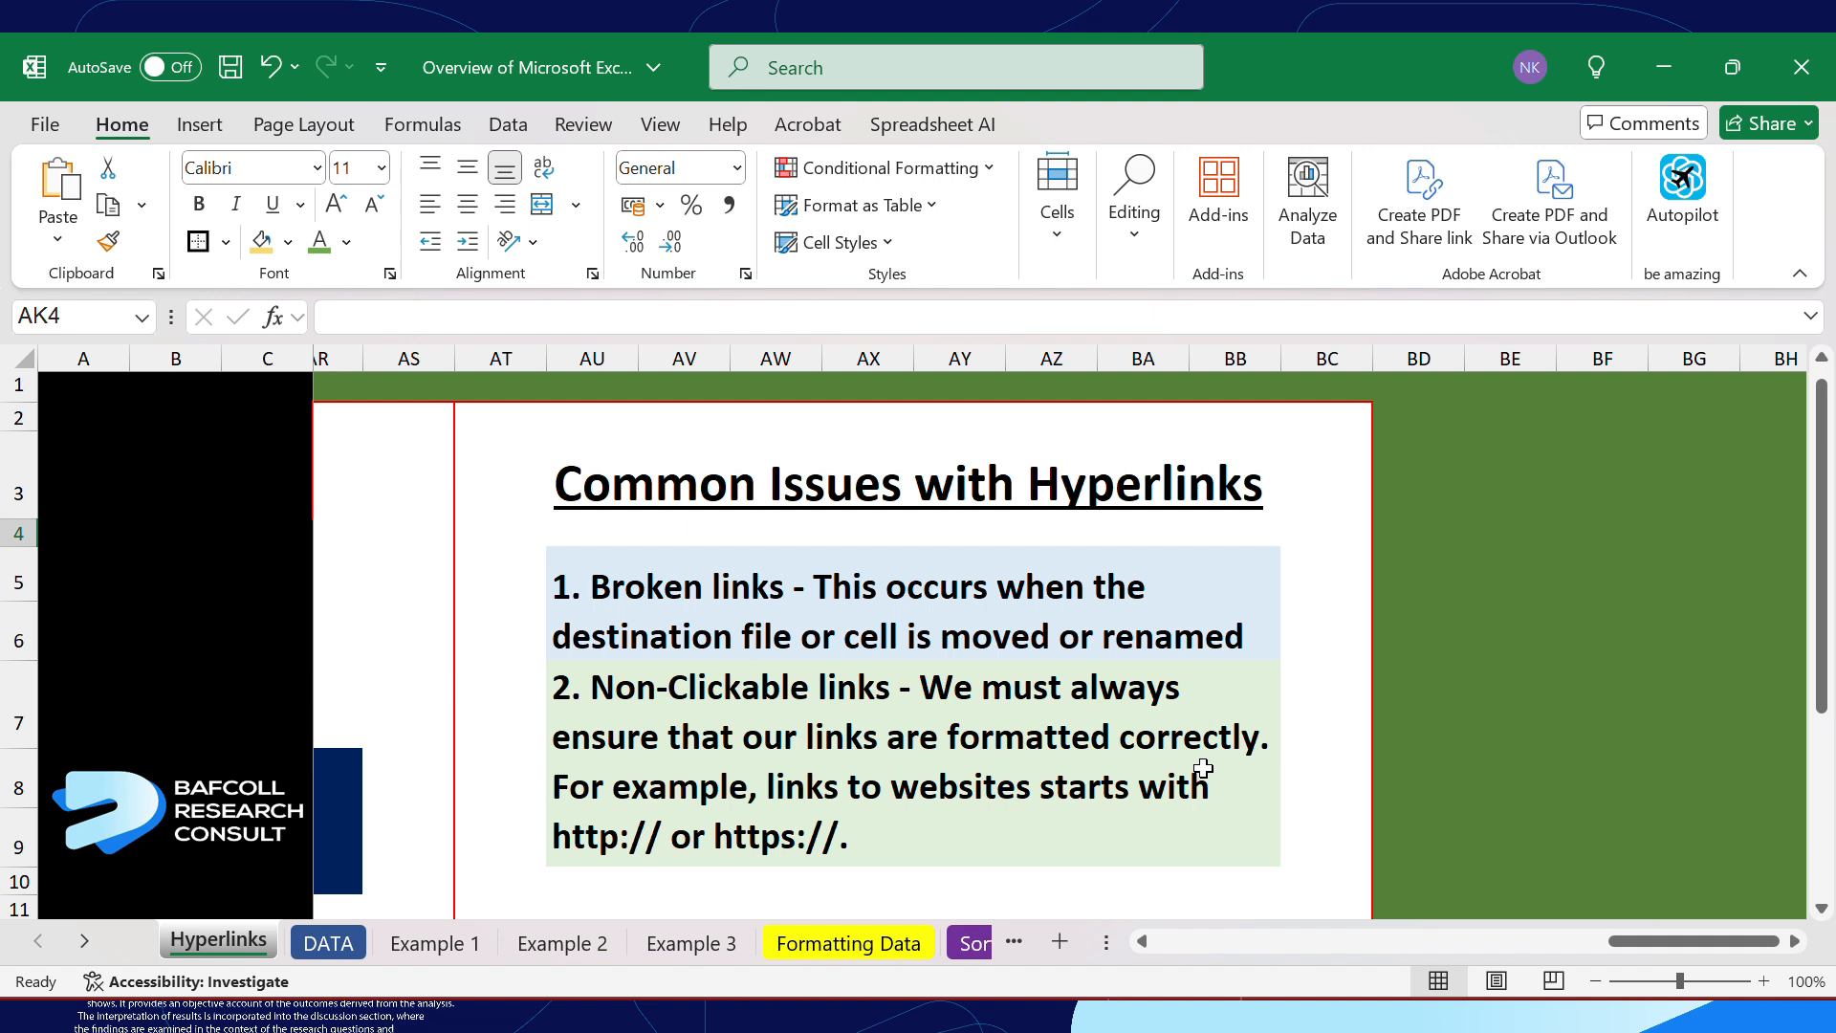
# Follow the Formatting Data link in cell A4 of the DATA sheet to test it, and return to the Hyperlinks sheet
pyautogui.click(328, 943)
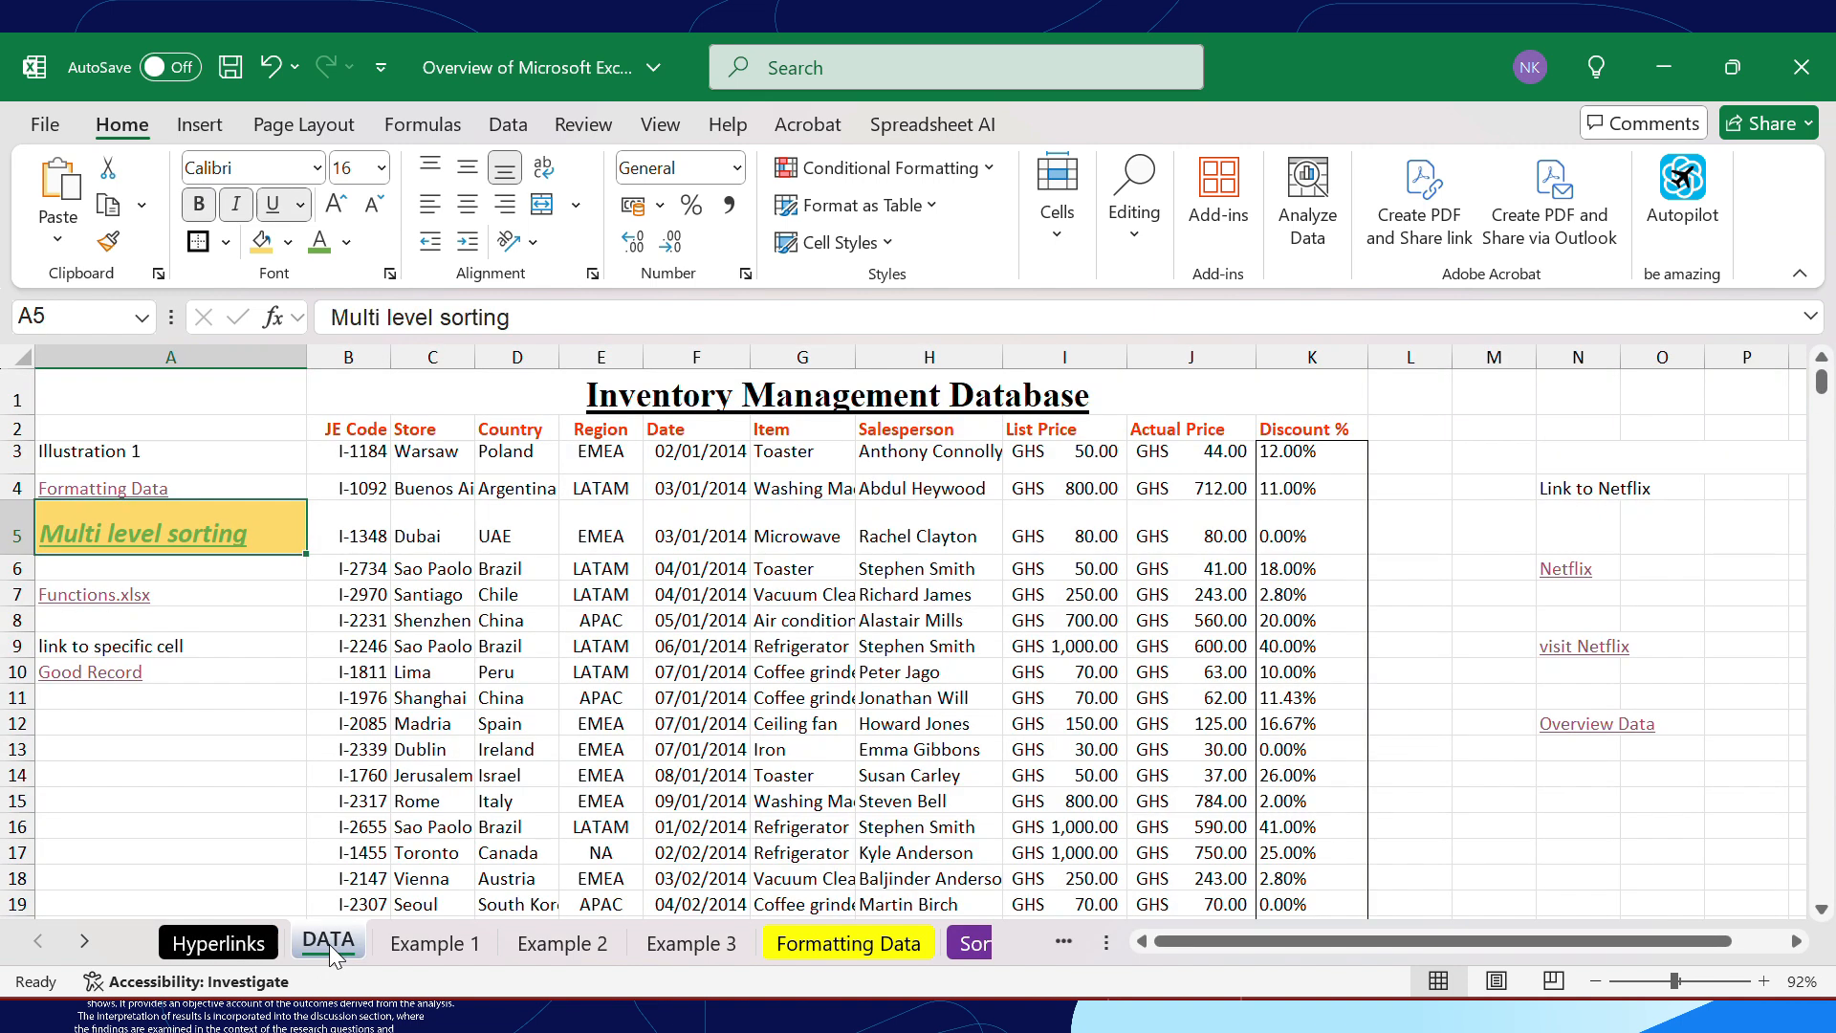
pyautogui.click(186, 470)
pyautogui.click(177, 484)
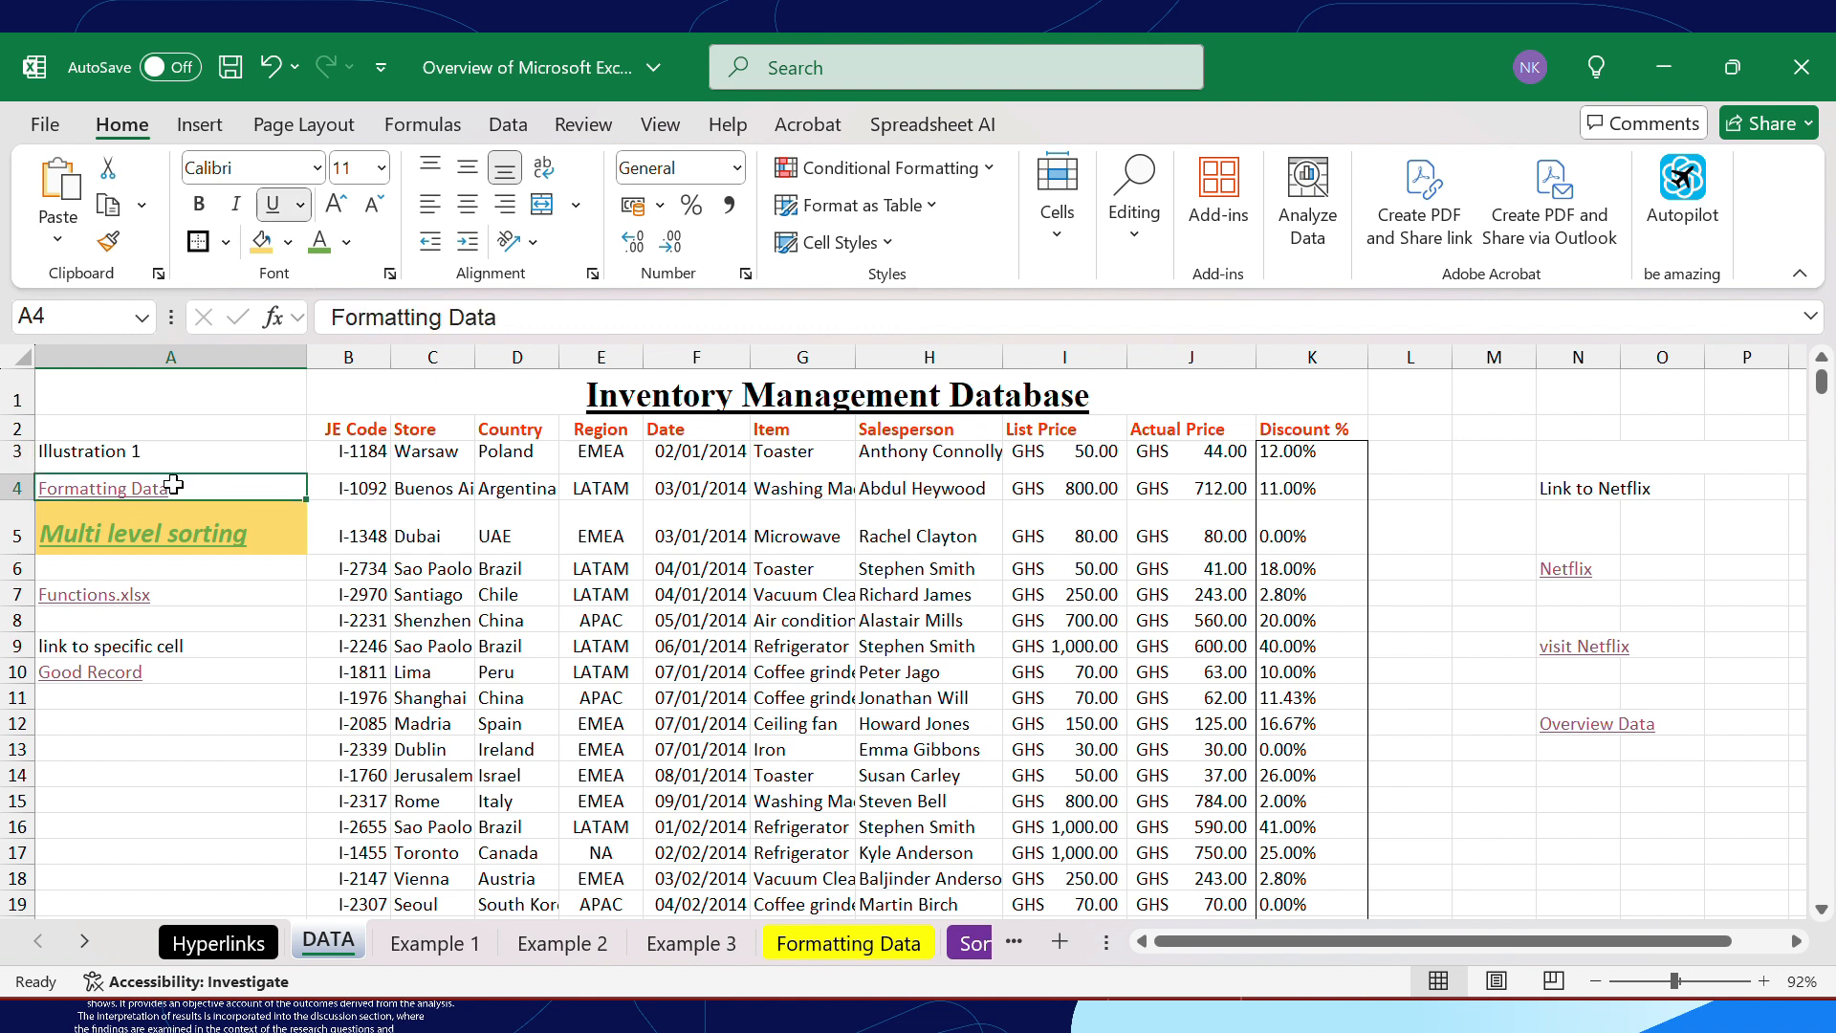
pyautogui.click(151, 498)
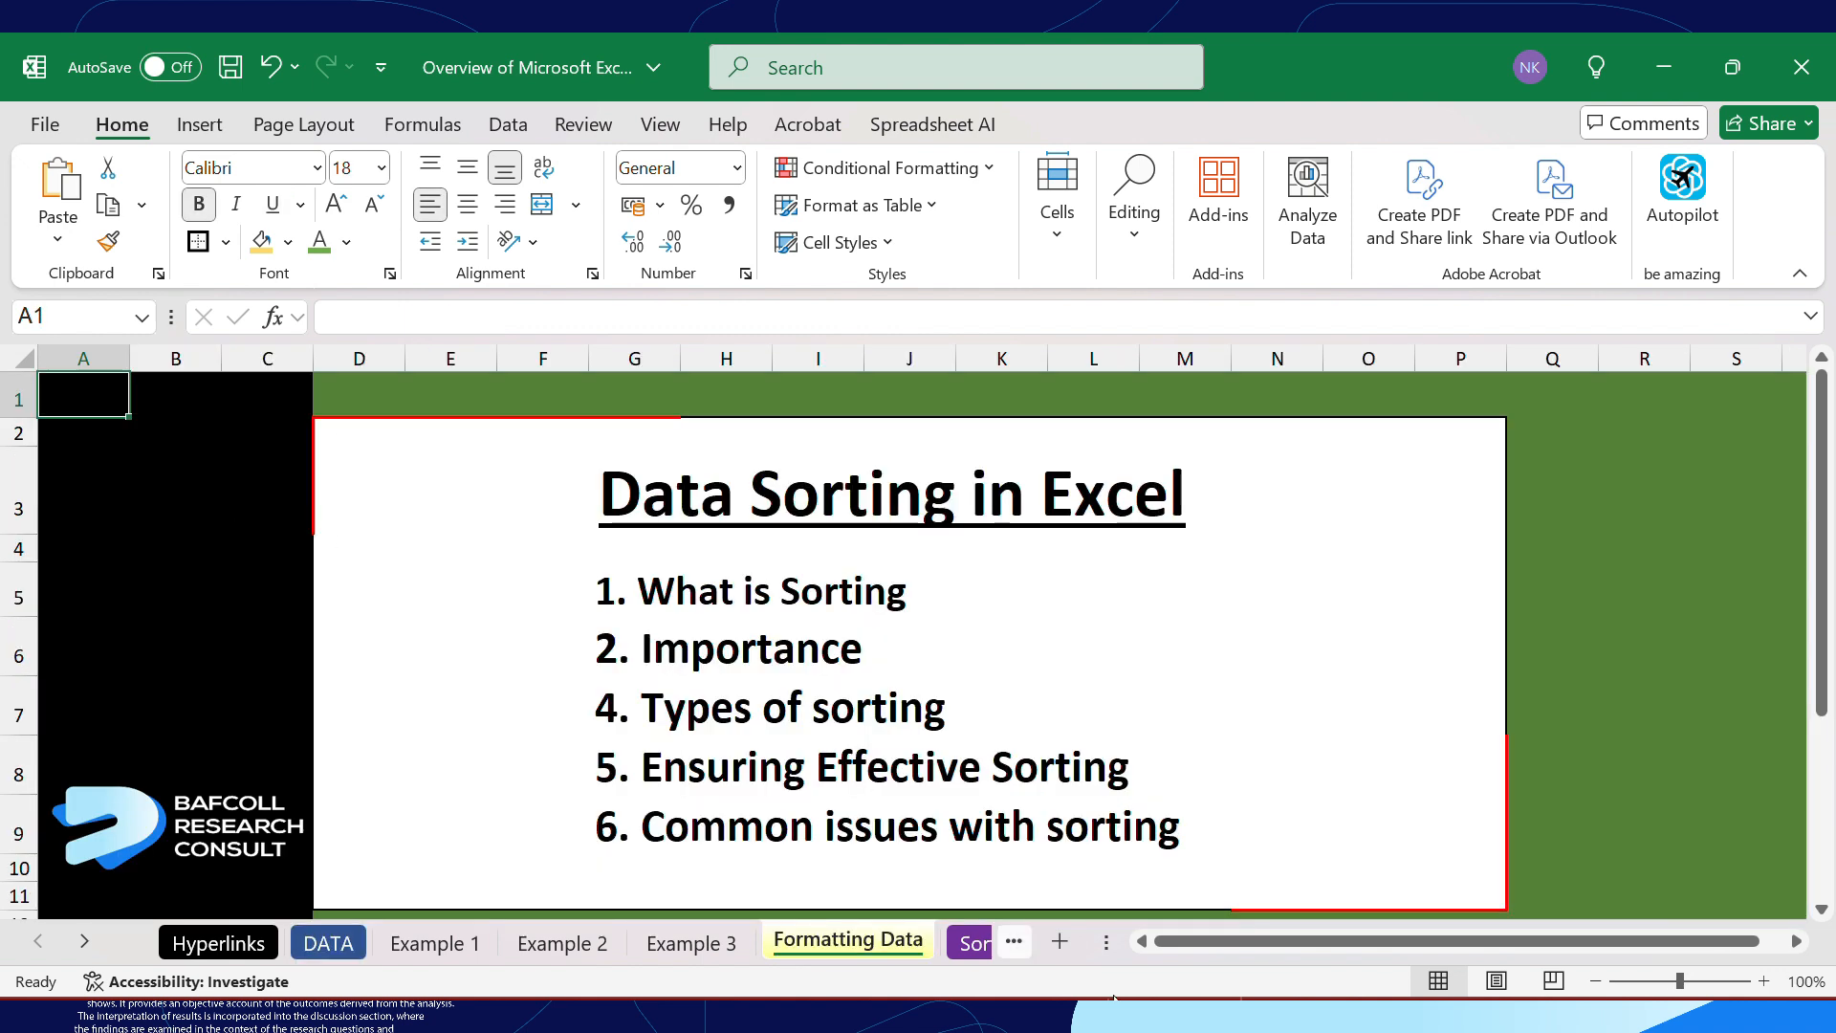
pyautogui.click(256, 945)
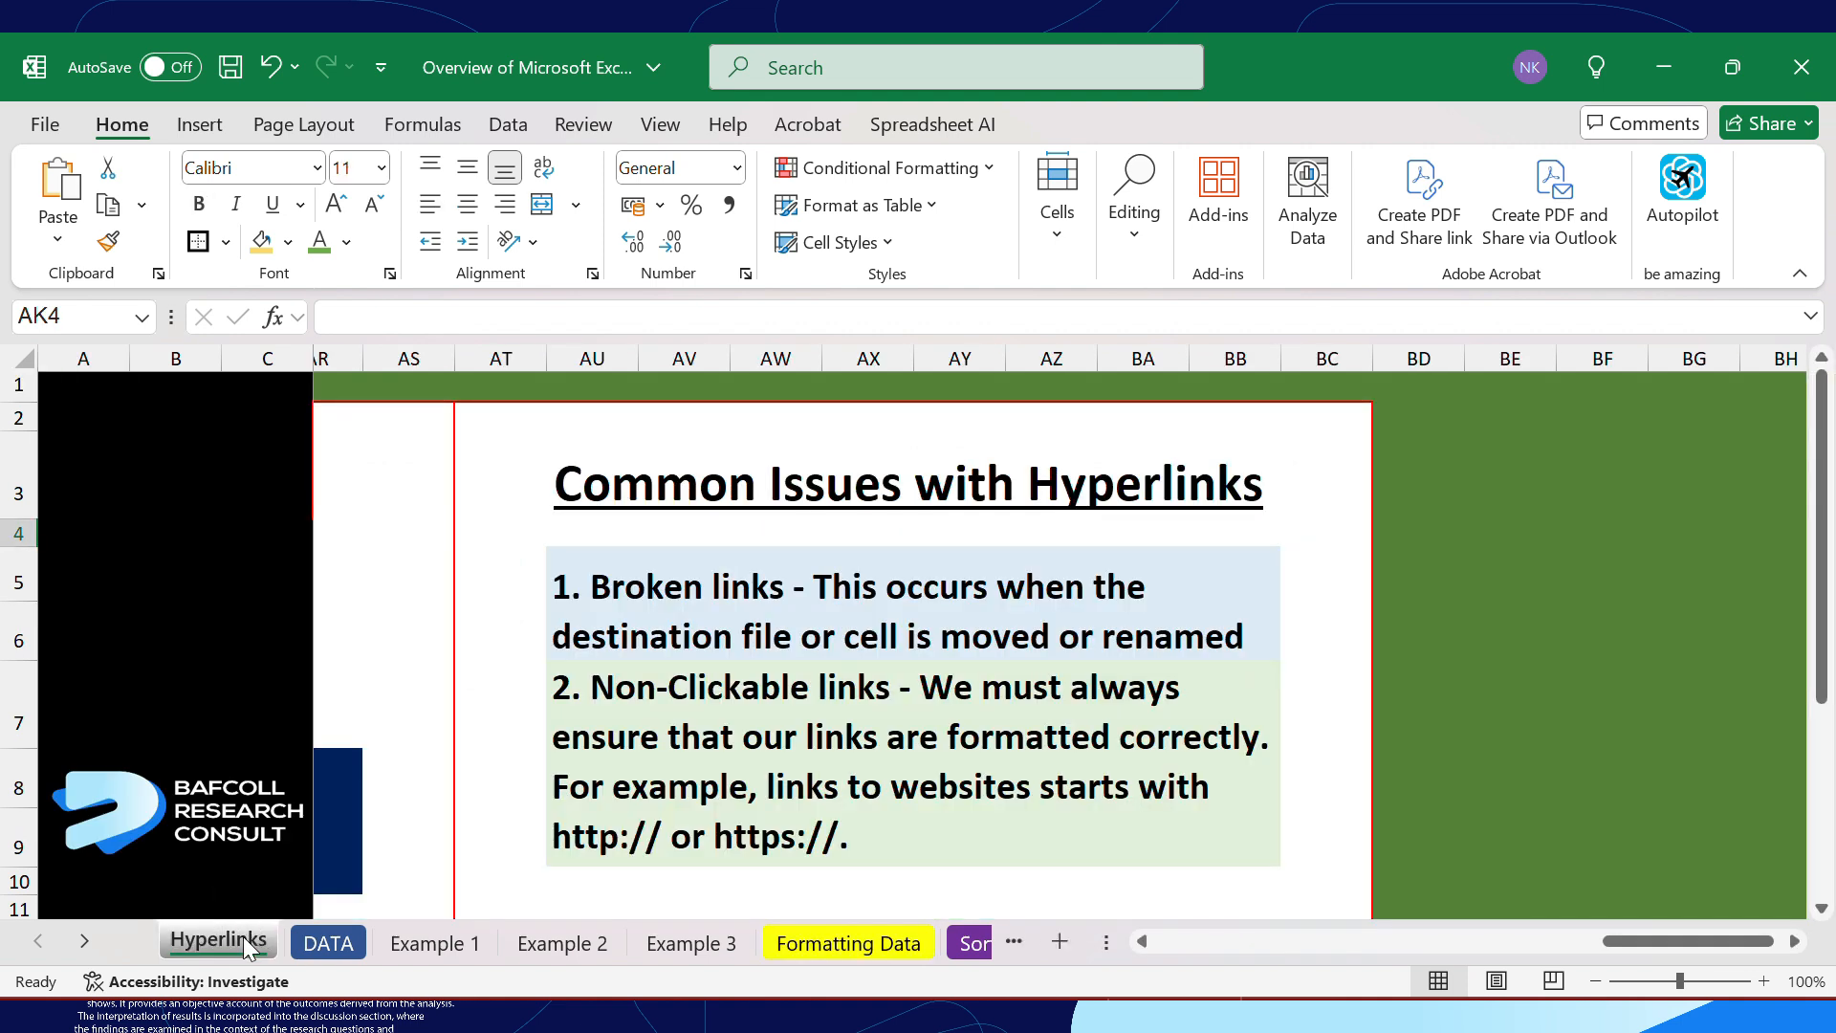
pyautogui.rightClick(817, 948)
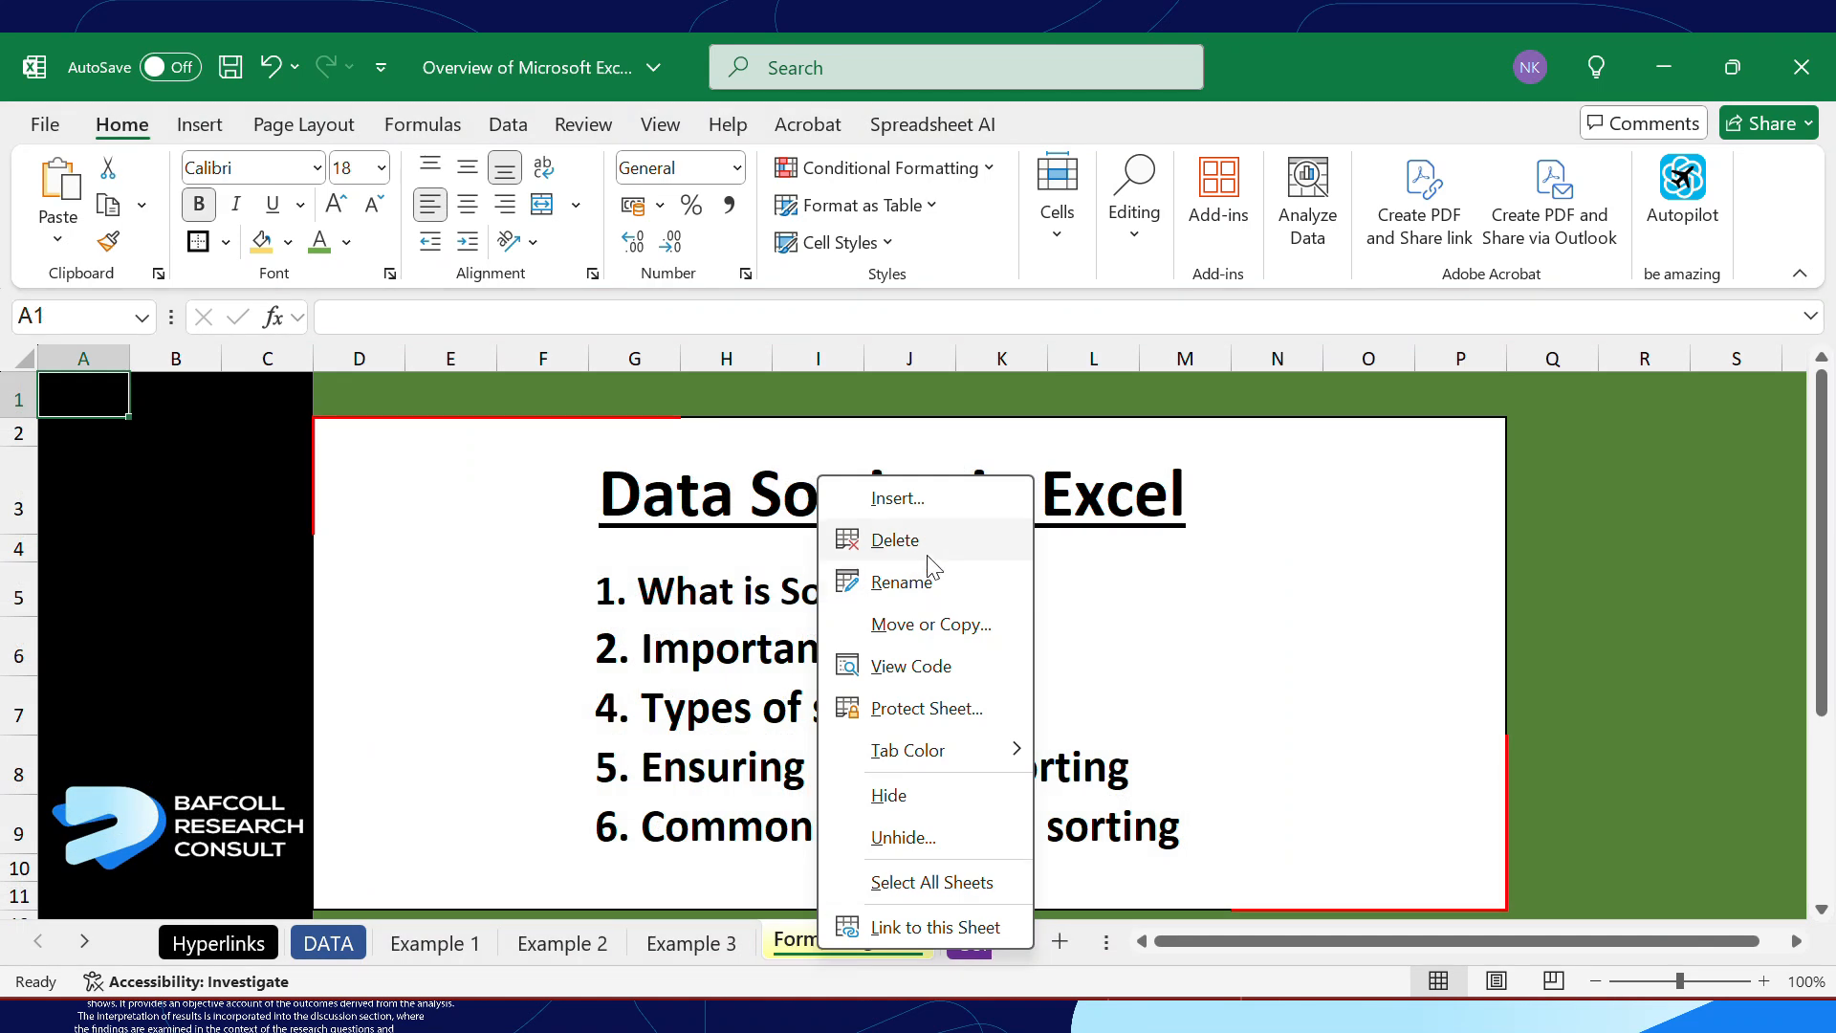
pyautogui.click(922, 533)
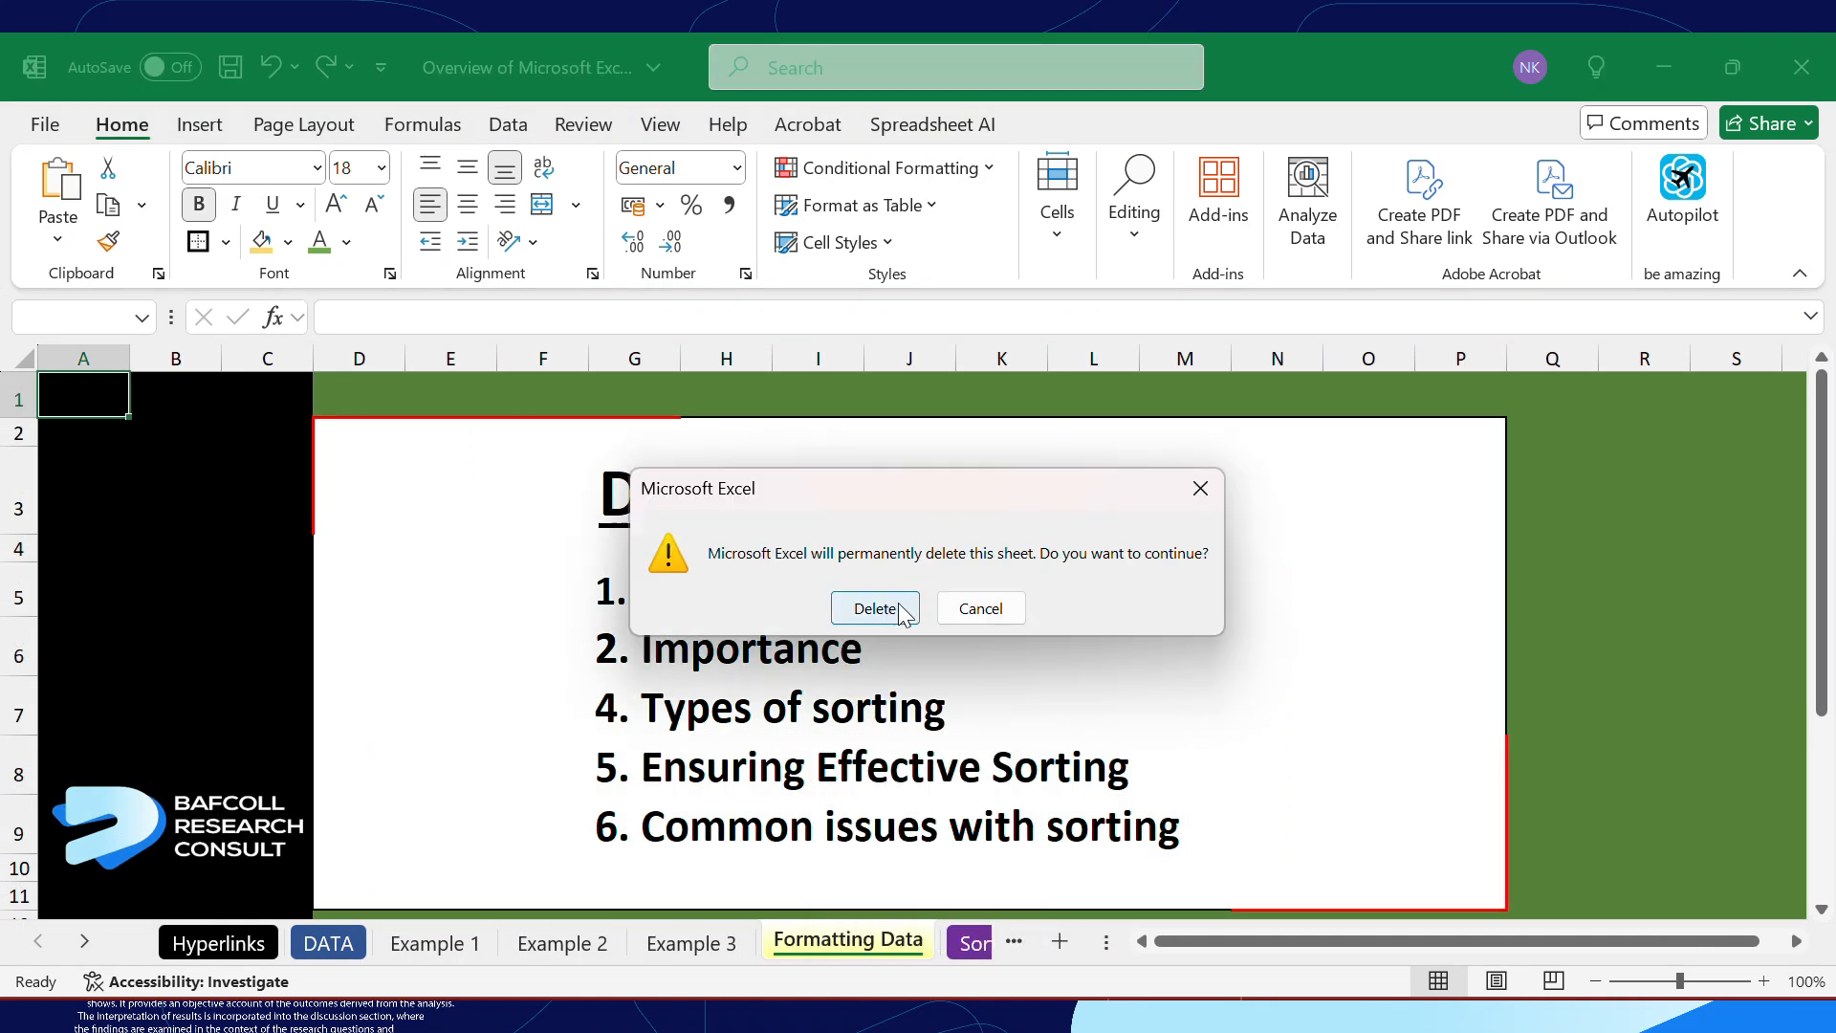
pyautogui.click(1207, 494)
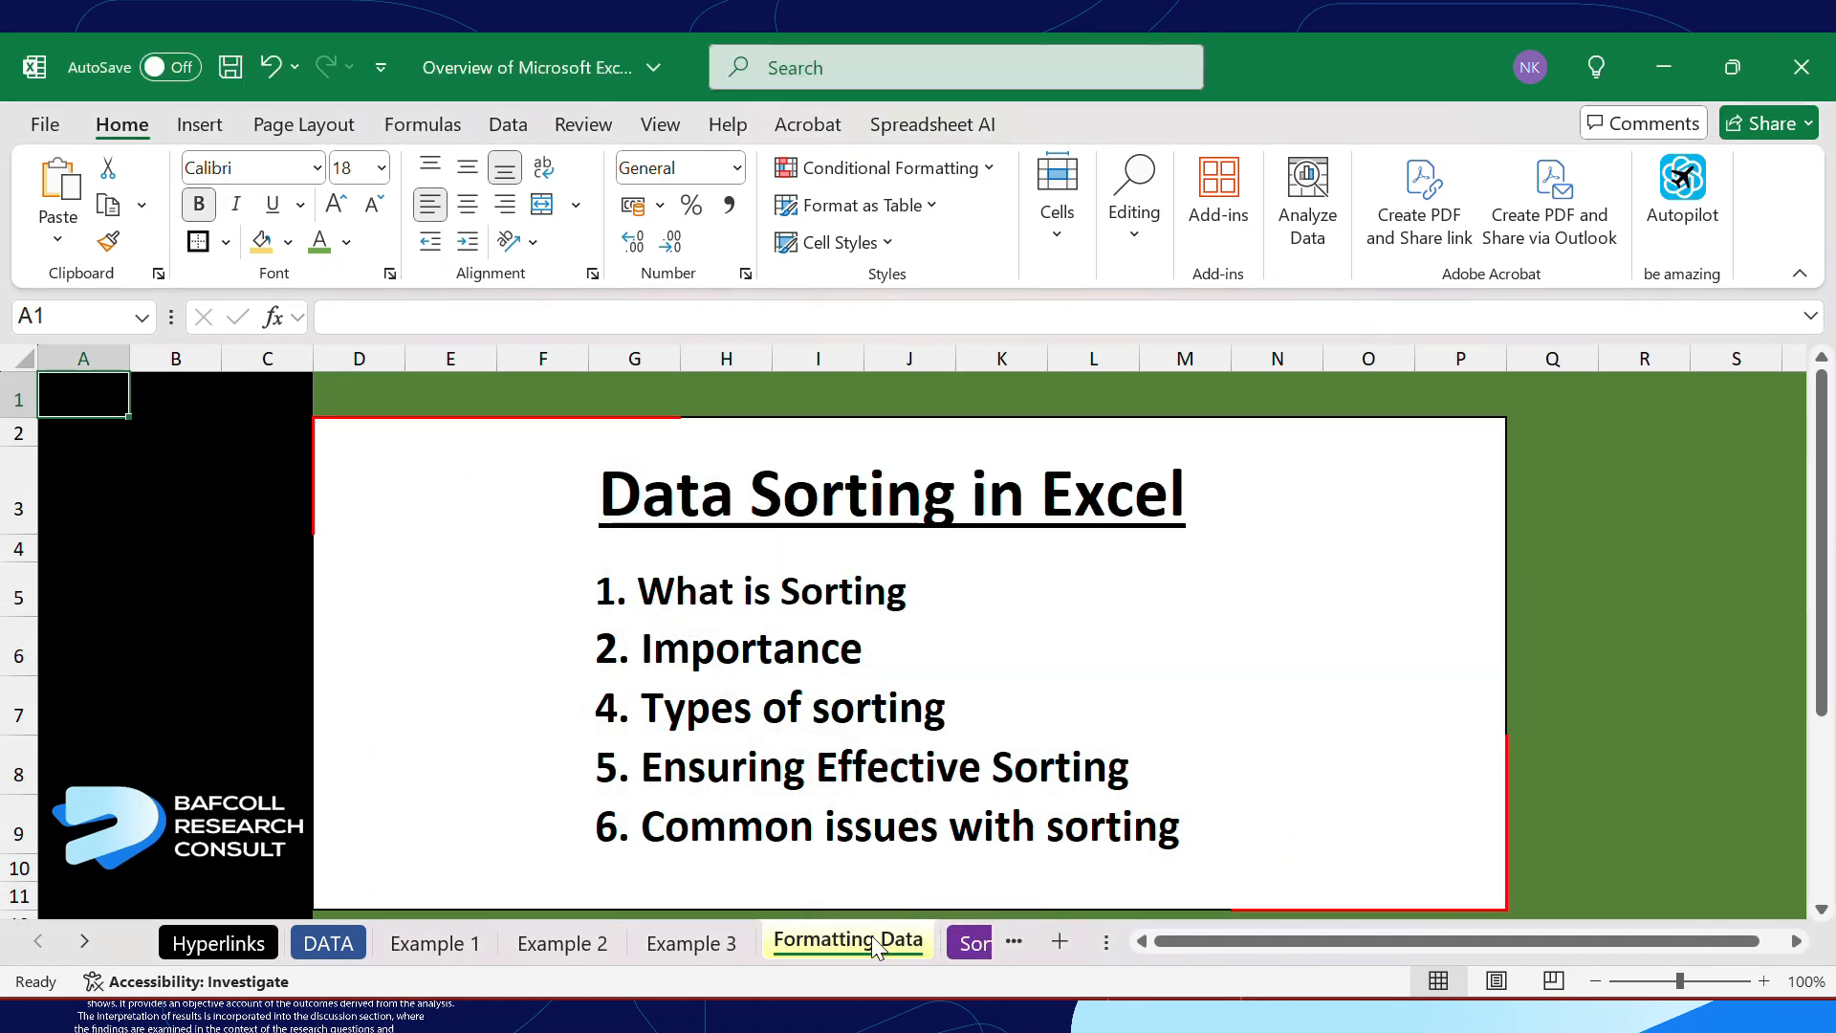
# Permanently delete the Formatting Data sheet from the workbook
pyautogui.rightClick(875, 942)
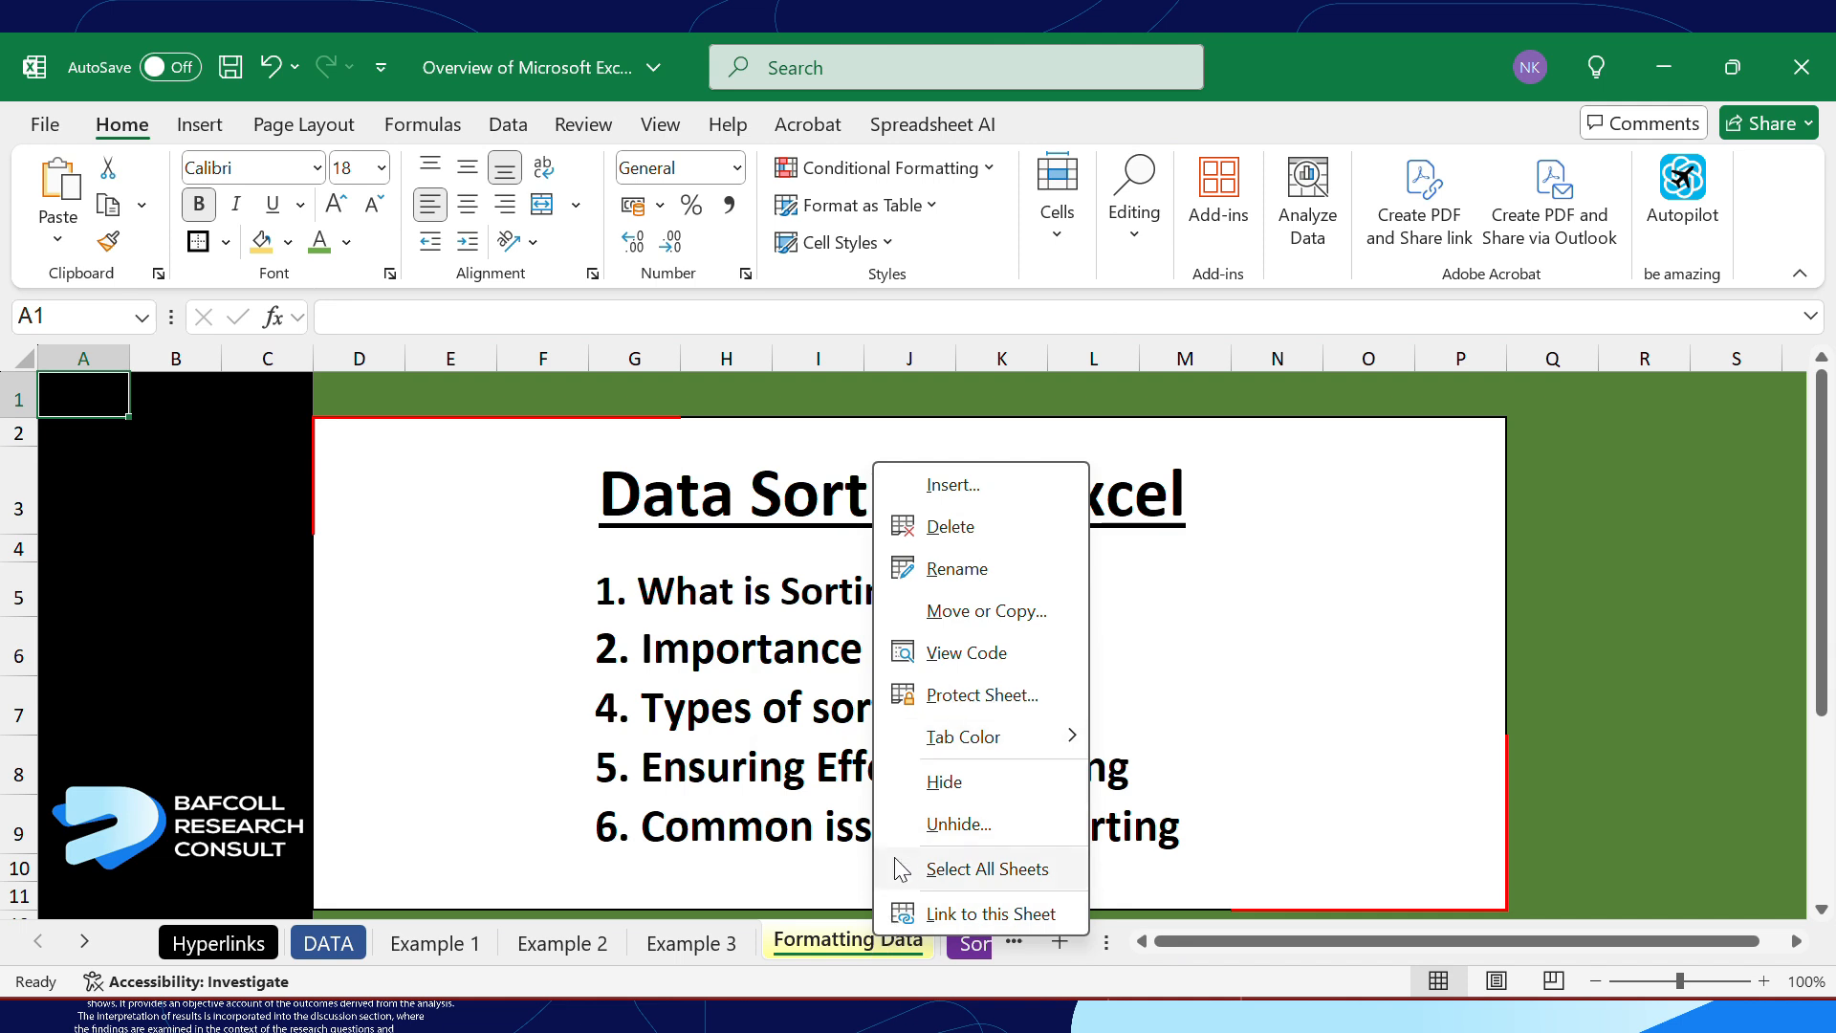
pyautogui.click(834, 941)
pyautogui.rightClick(834, 941)
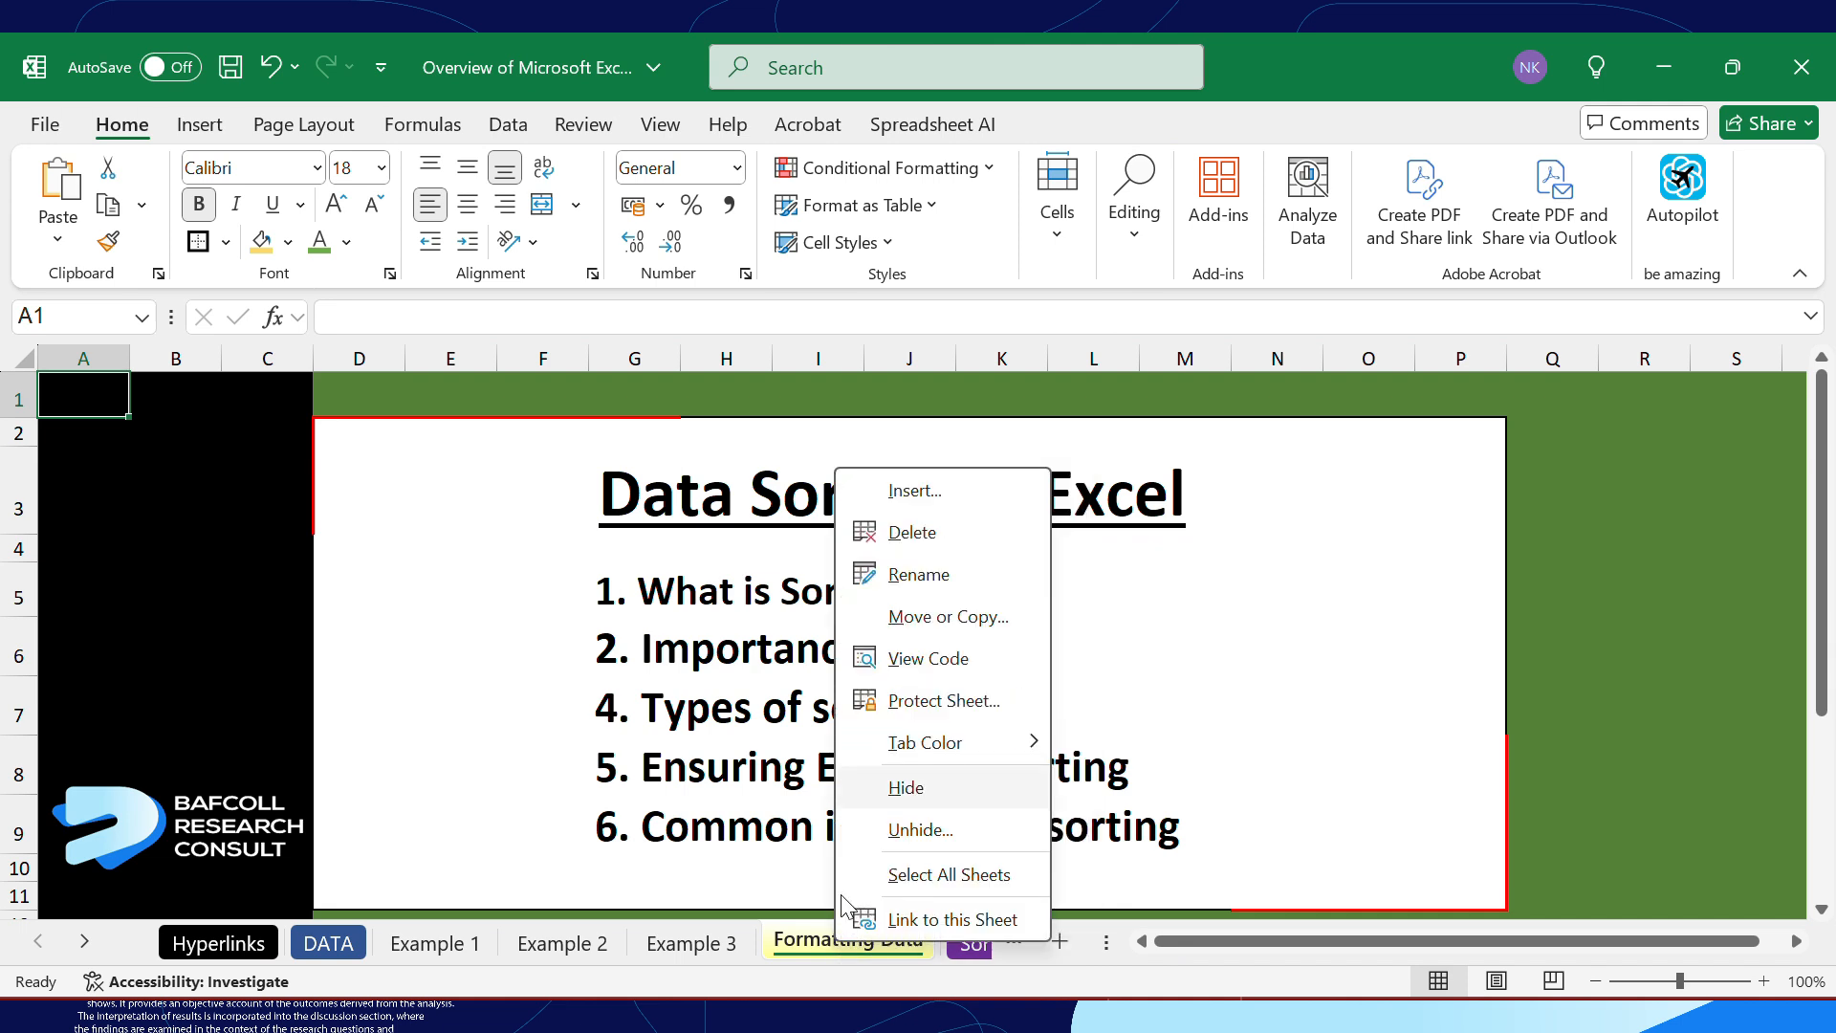
pyautogui.click(912, 532)
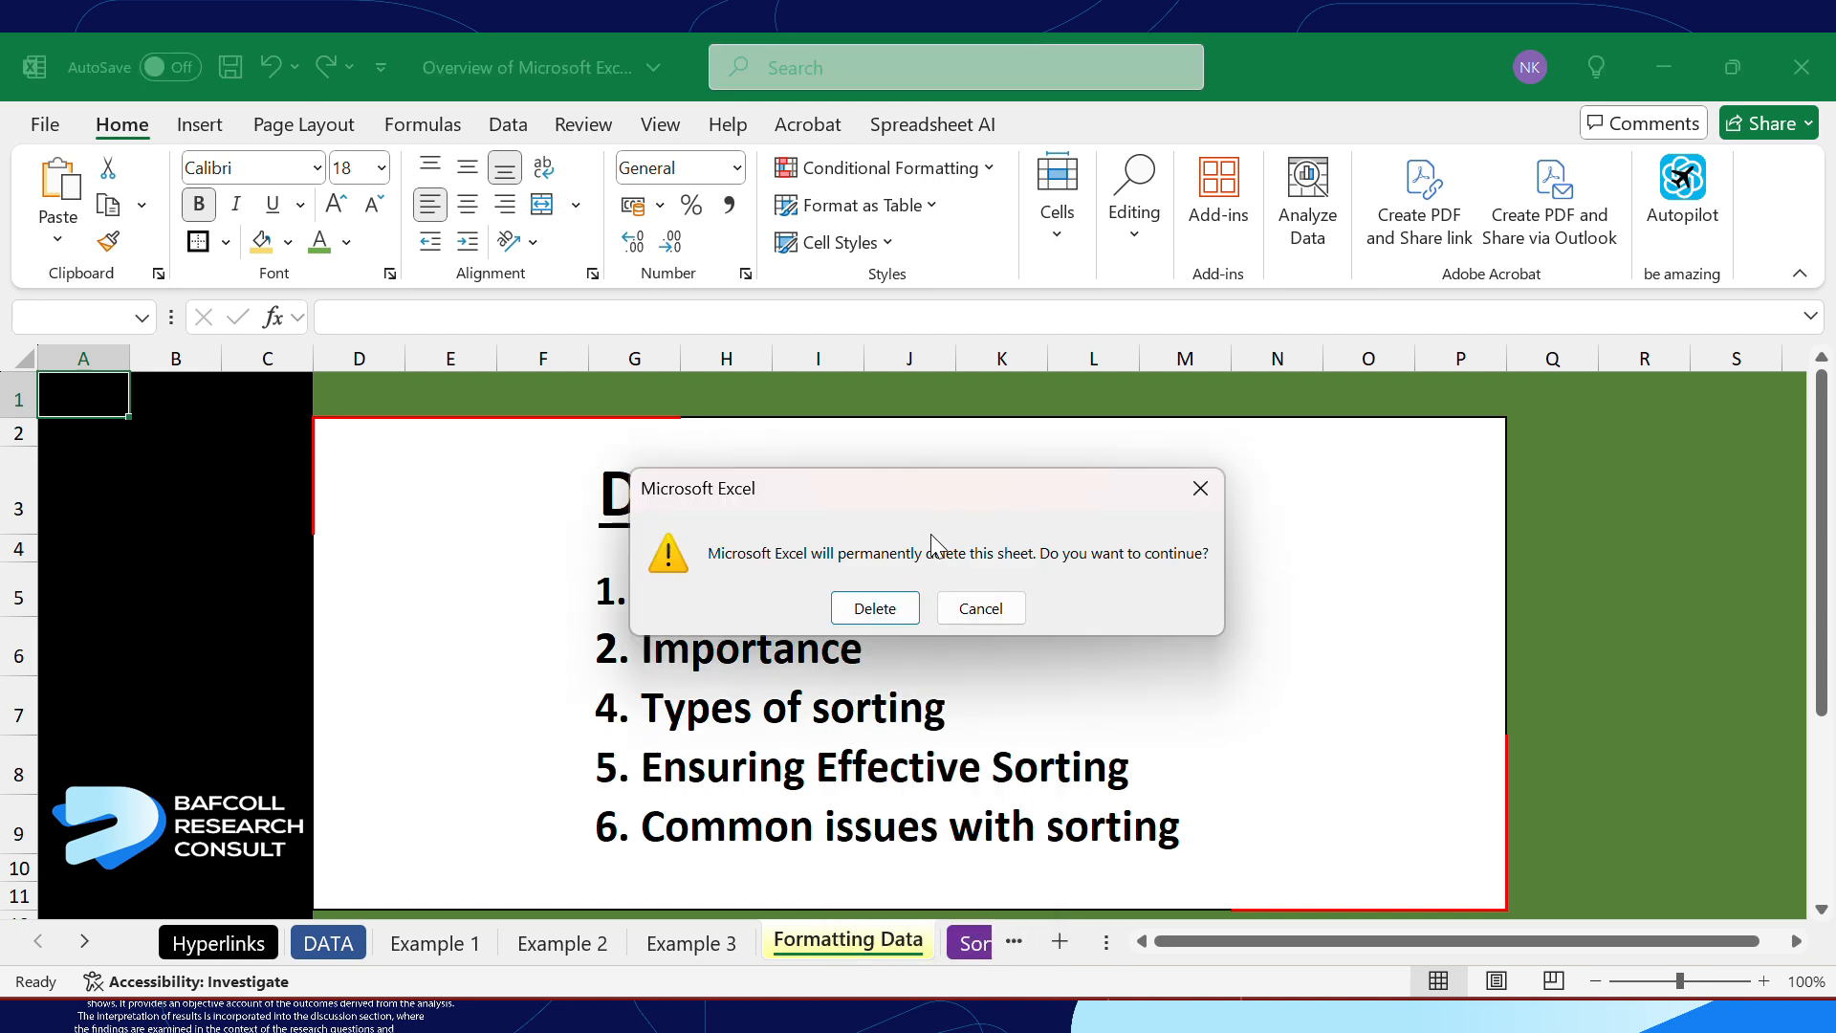
pyautogui.click(873, 609)
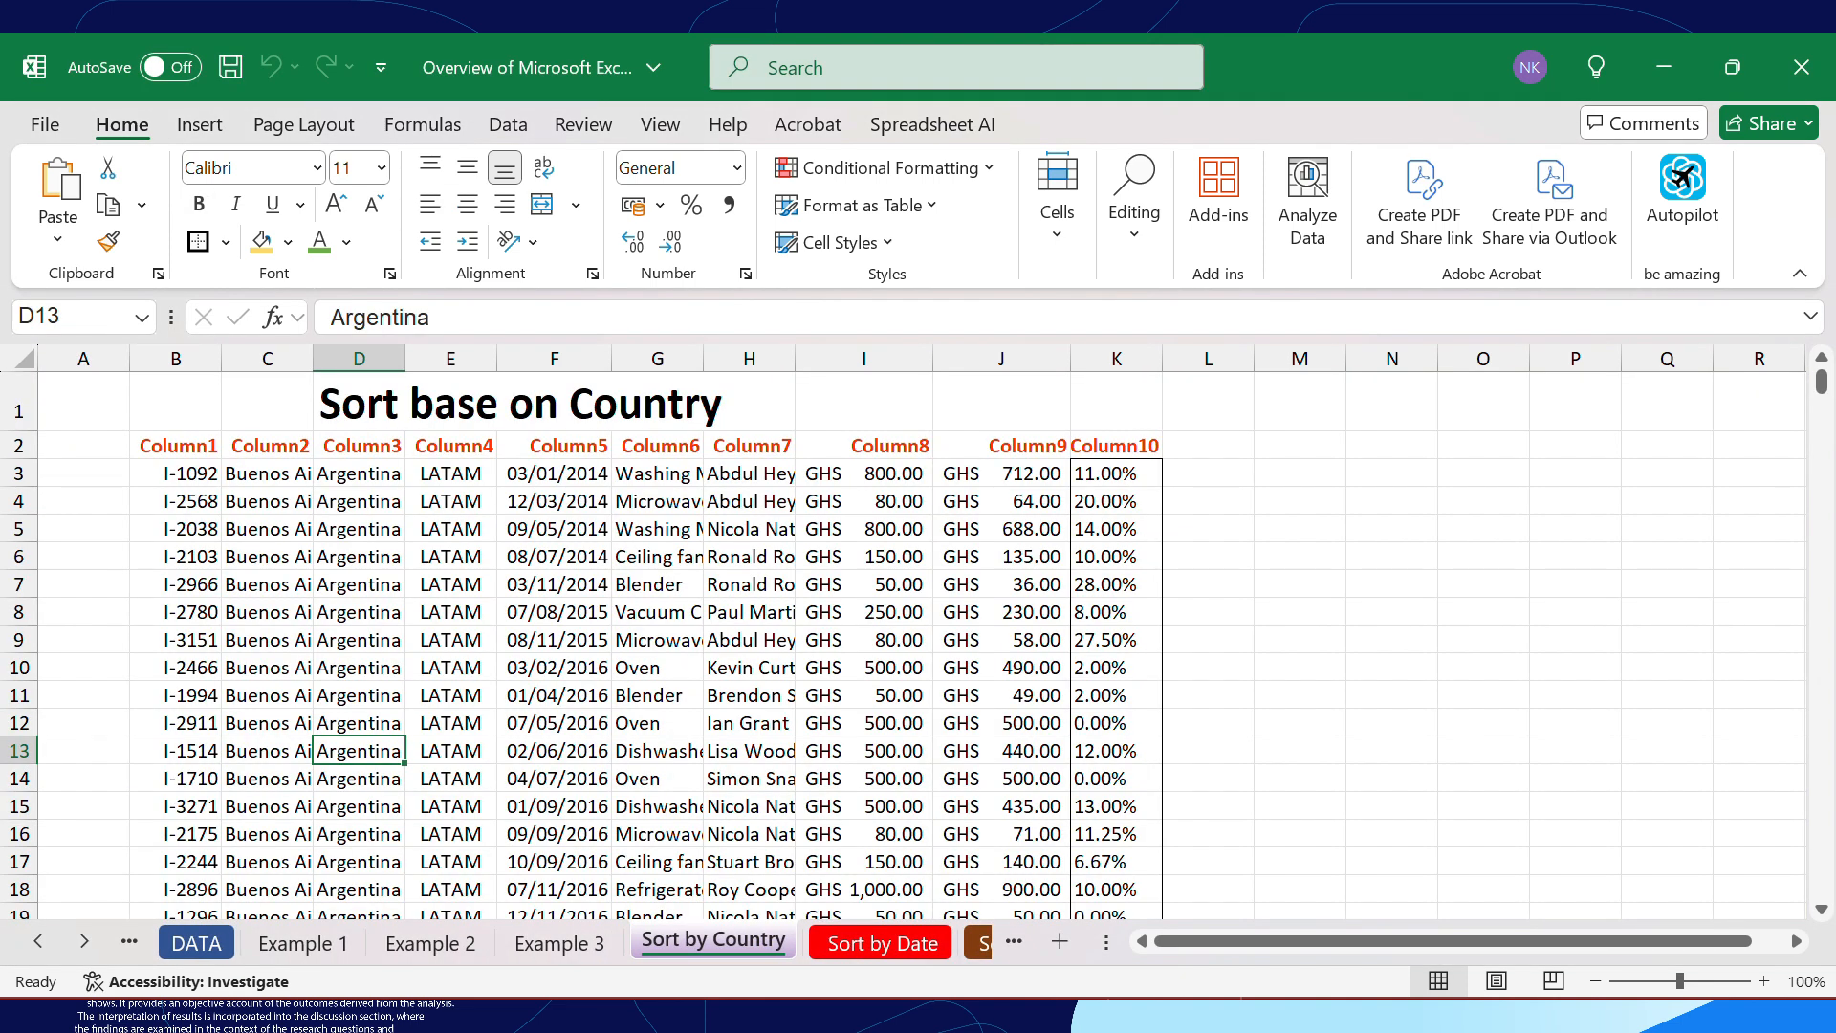
# Test the Formatting Data link in cell A4 of the DATA sheet and dismiss the resulting message
pyautogui.click(161, 945)
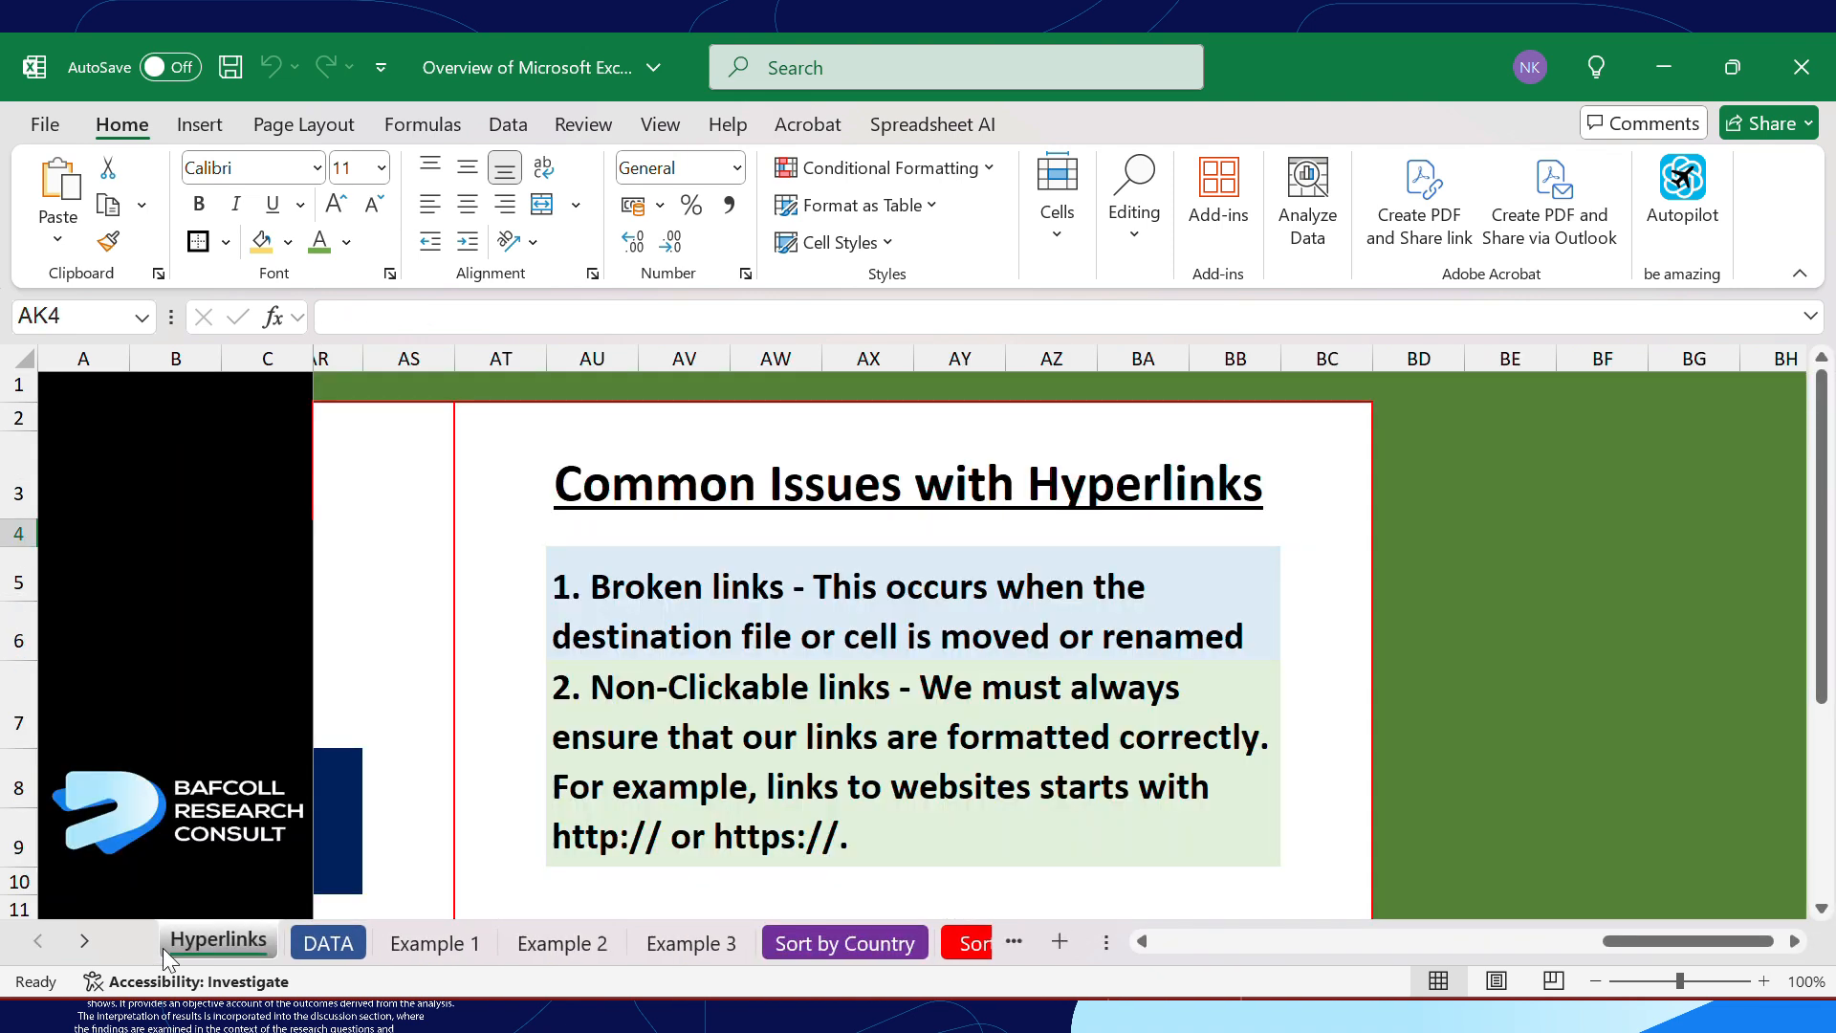
pyautogui.click(304, 946)
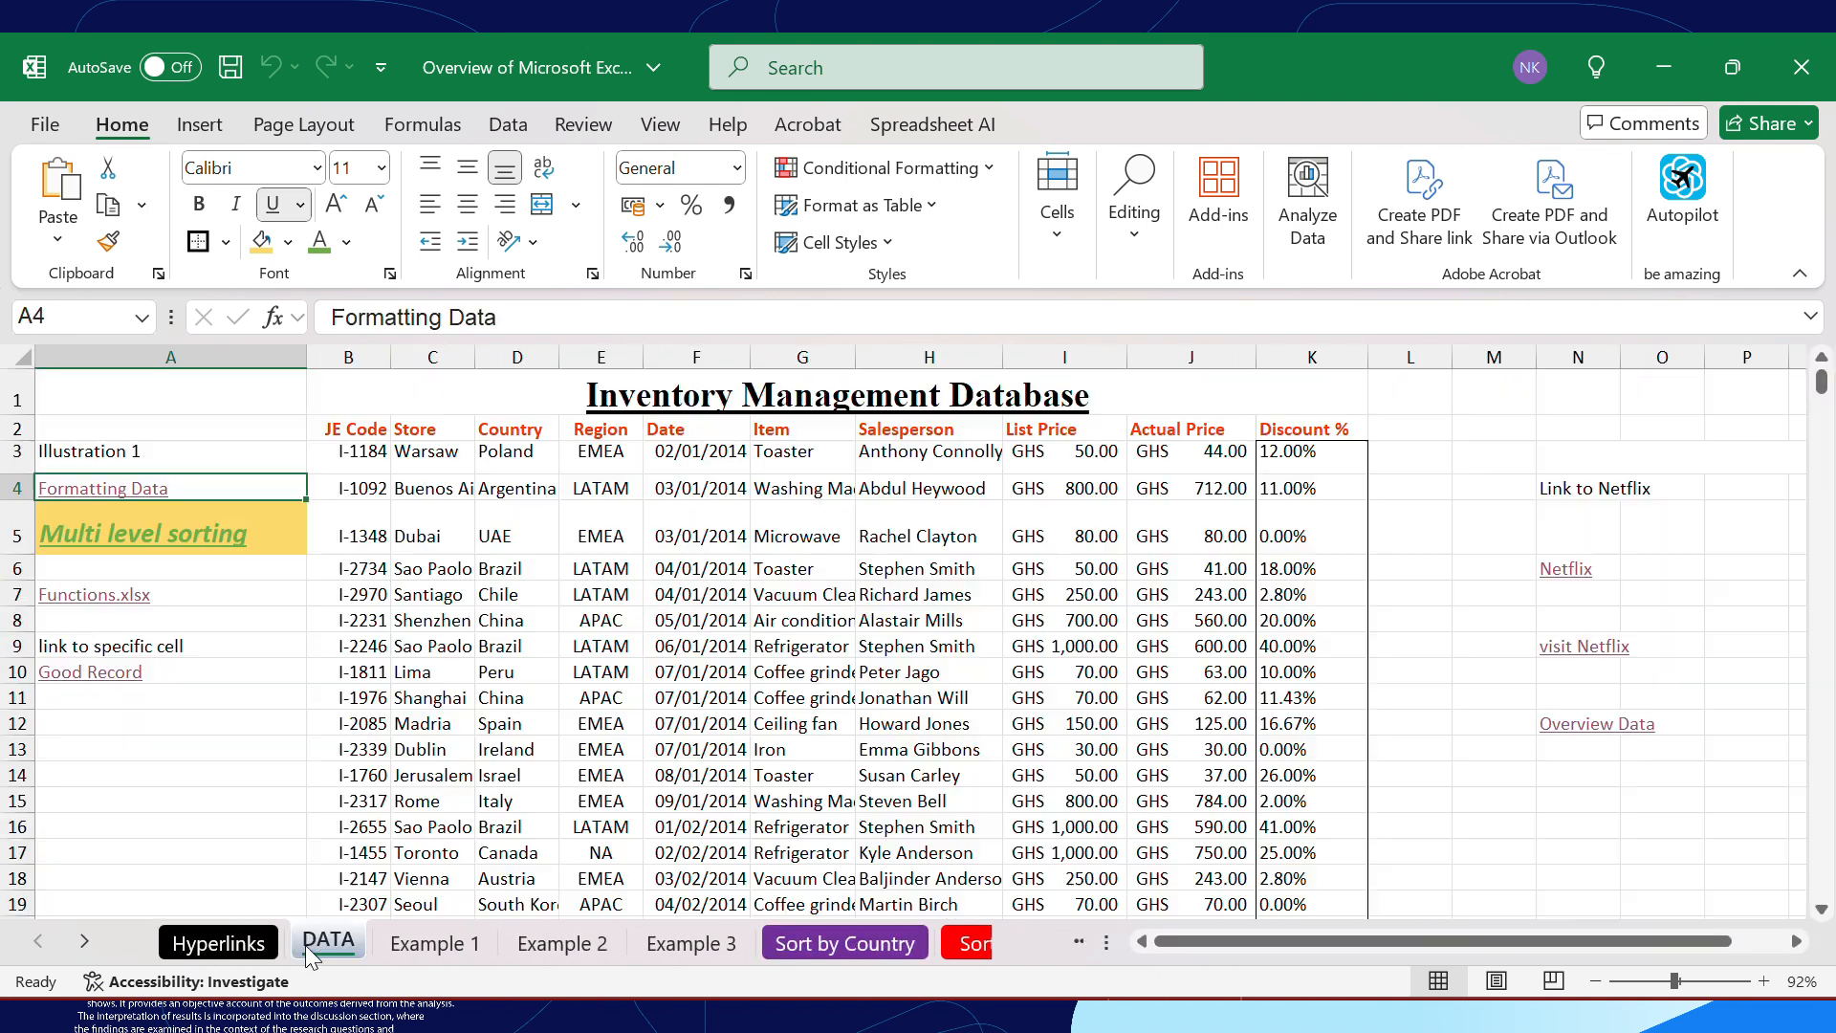
pyautogui.click(121, 496)
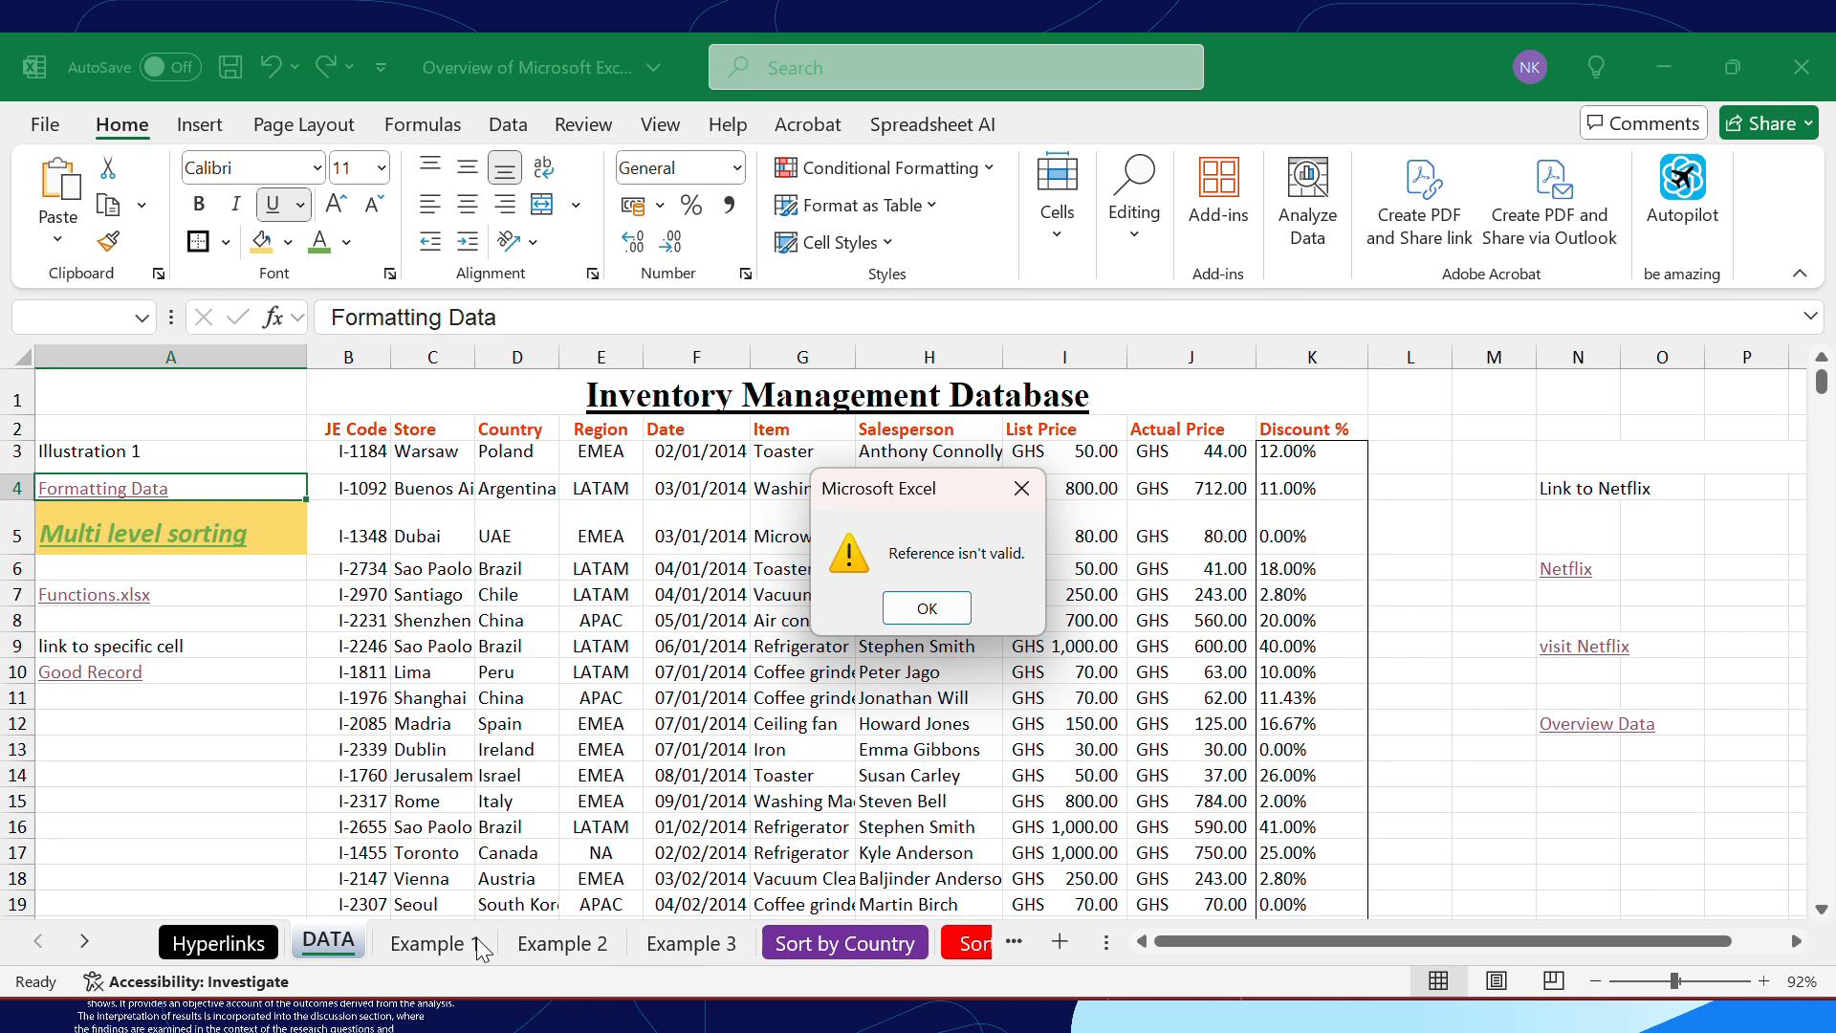
pyautogui.click(942, 612)
# Check the non-clickable links note on the Hyperlinks sheet, and inspect the visit Netflix formula in cell N9 of the DATA sheet
pyautogui.click(219, 944)
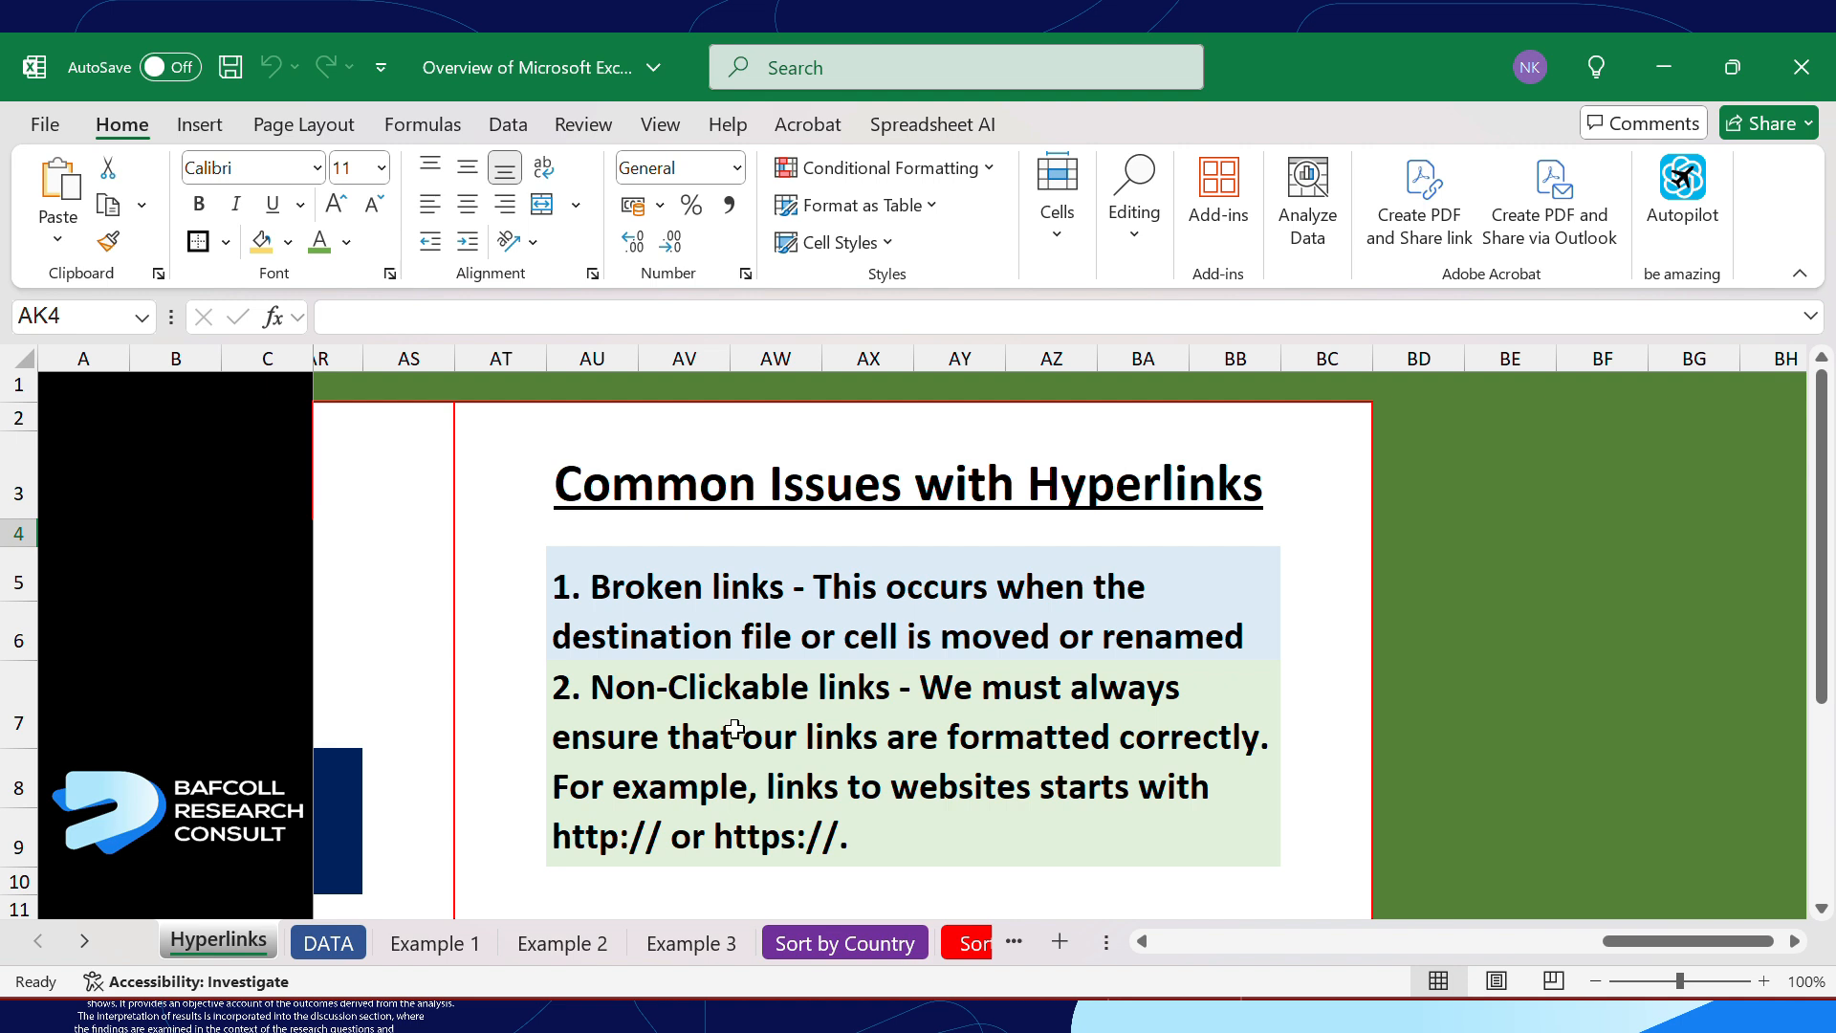
pyautogui.click(327, 942)
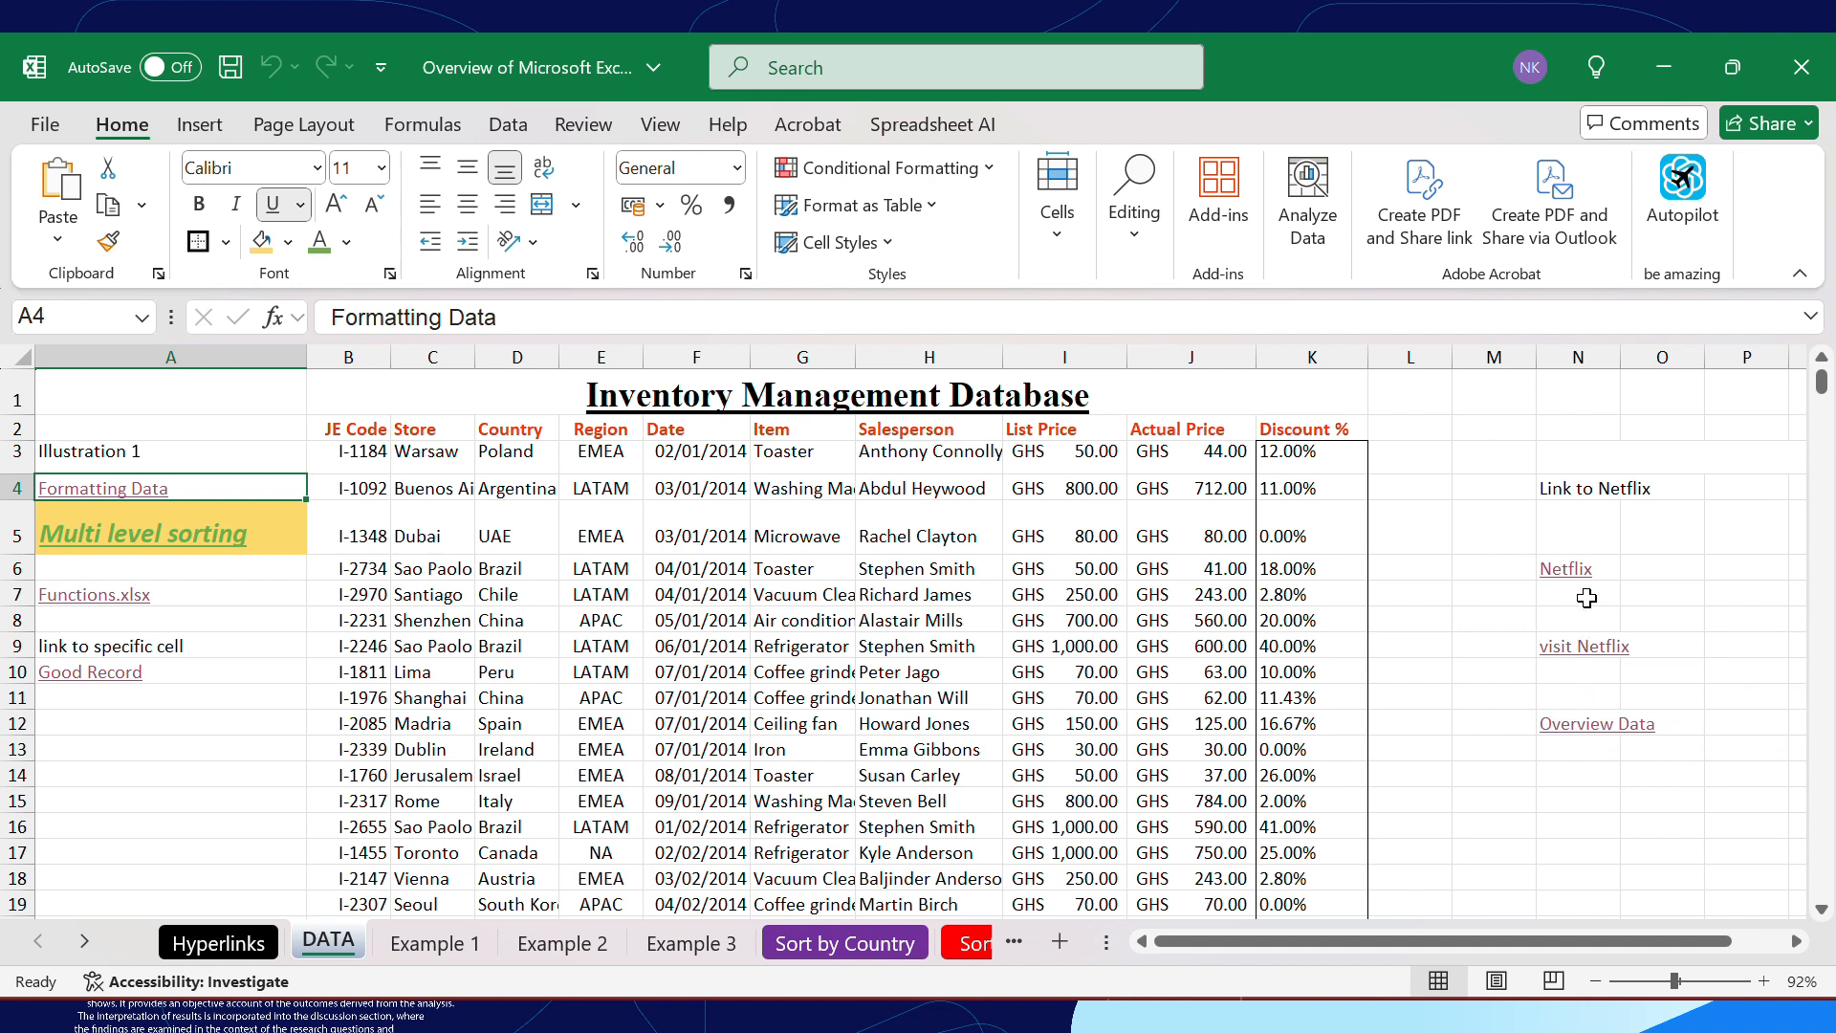
pyautogui.click(1578, 612)
pyautogui.press('Down')
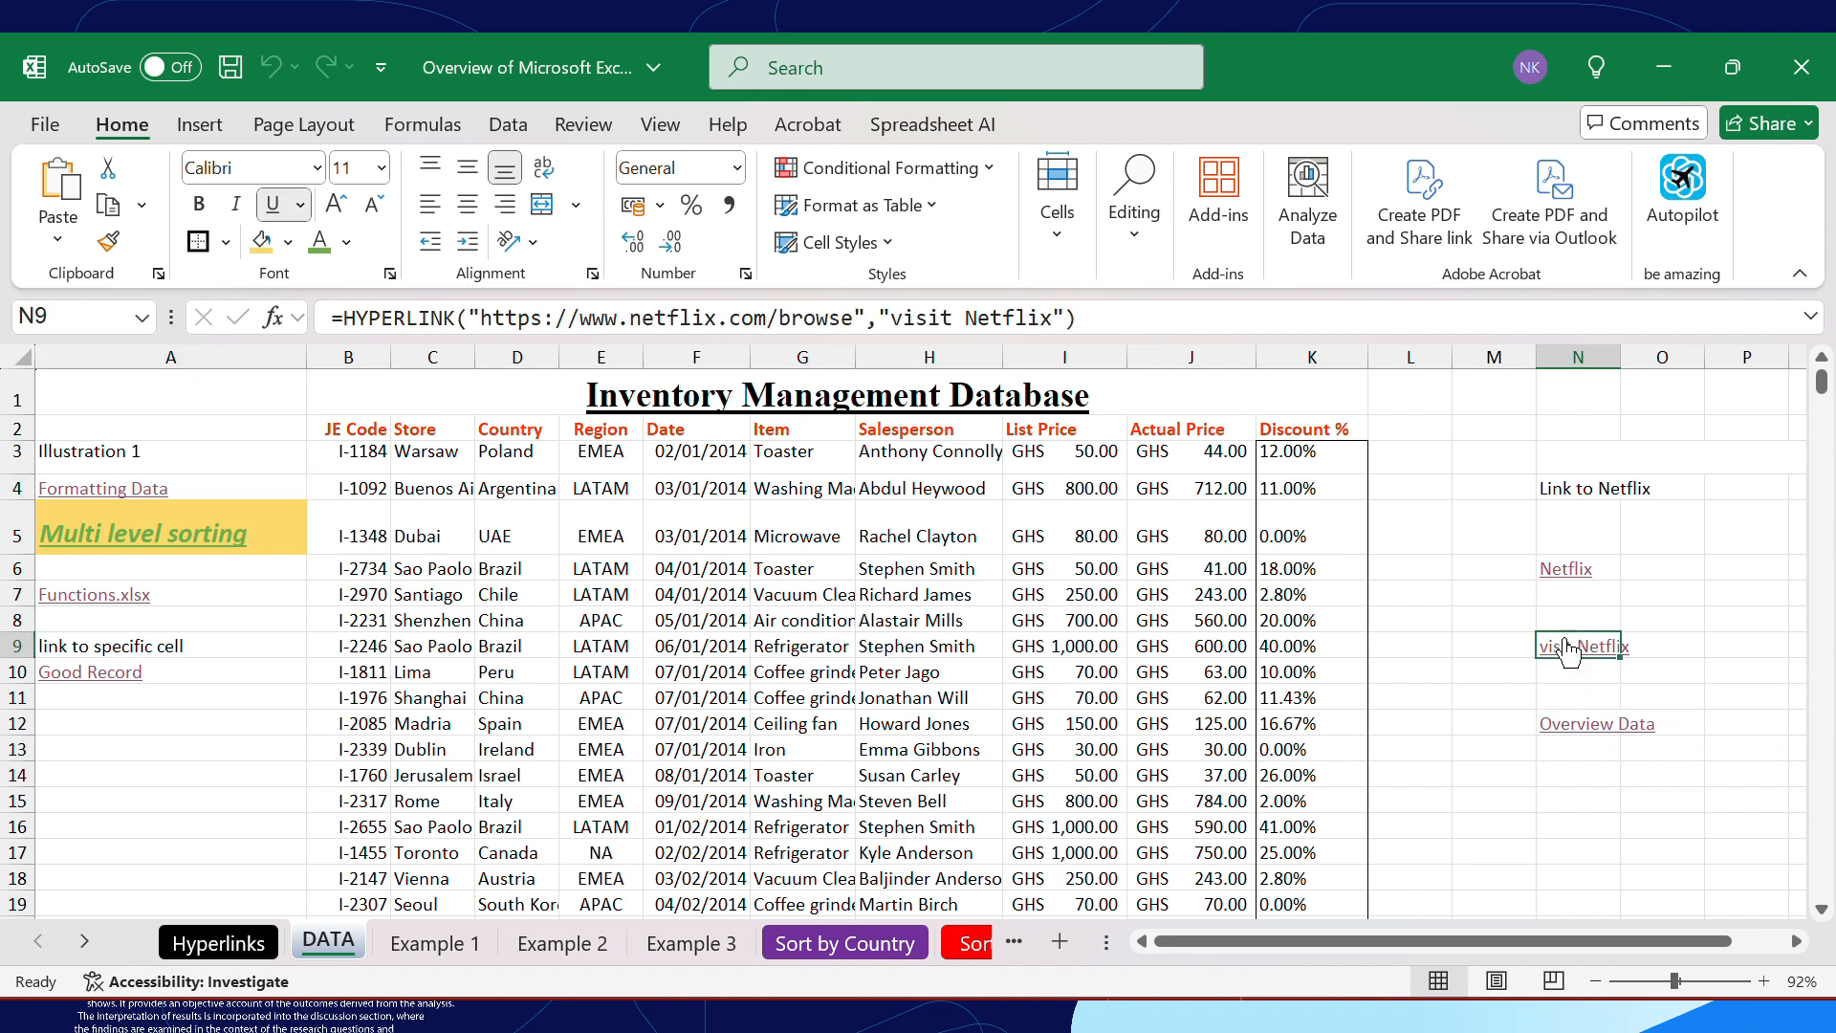
# Open the visit Netflix hyperlink in cell N9 to test it in the browser, and return to the DATA sheet
pyautogui.rightClick(1568, 653)
pyautogui.scroll(-1, 1509, 722)
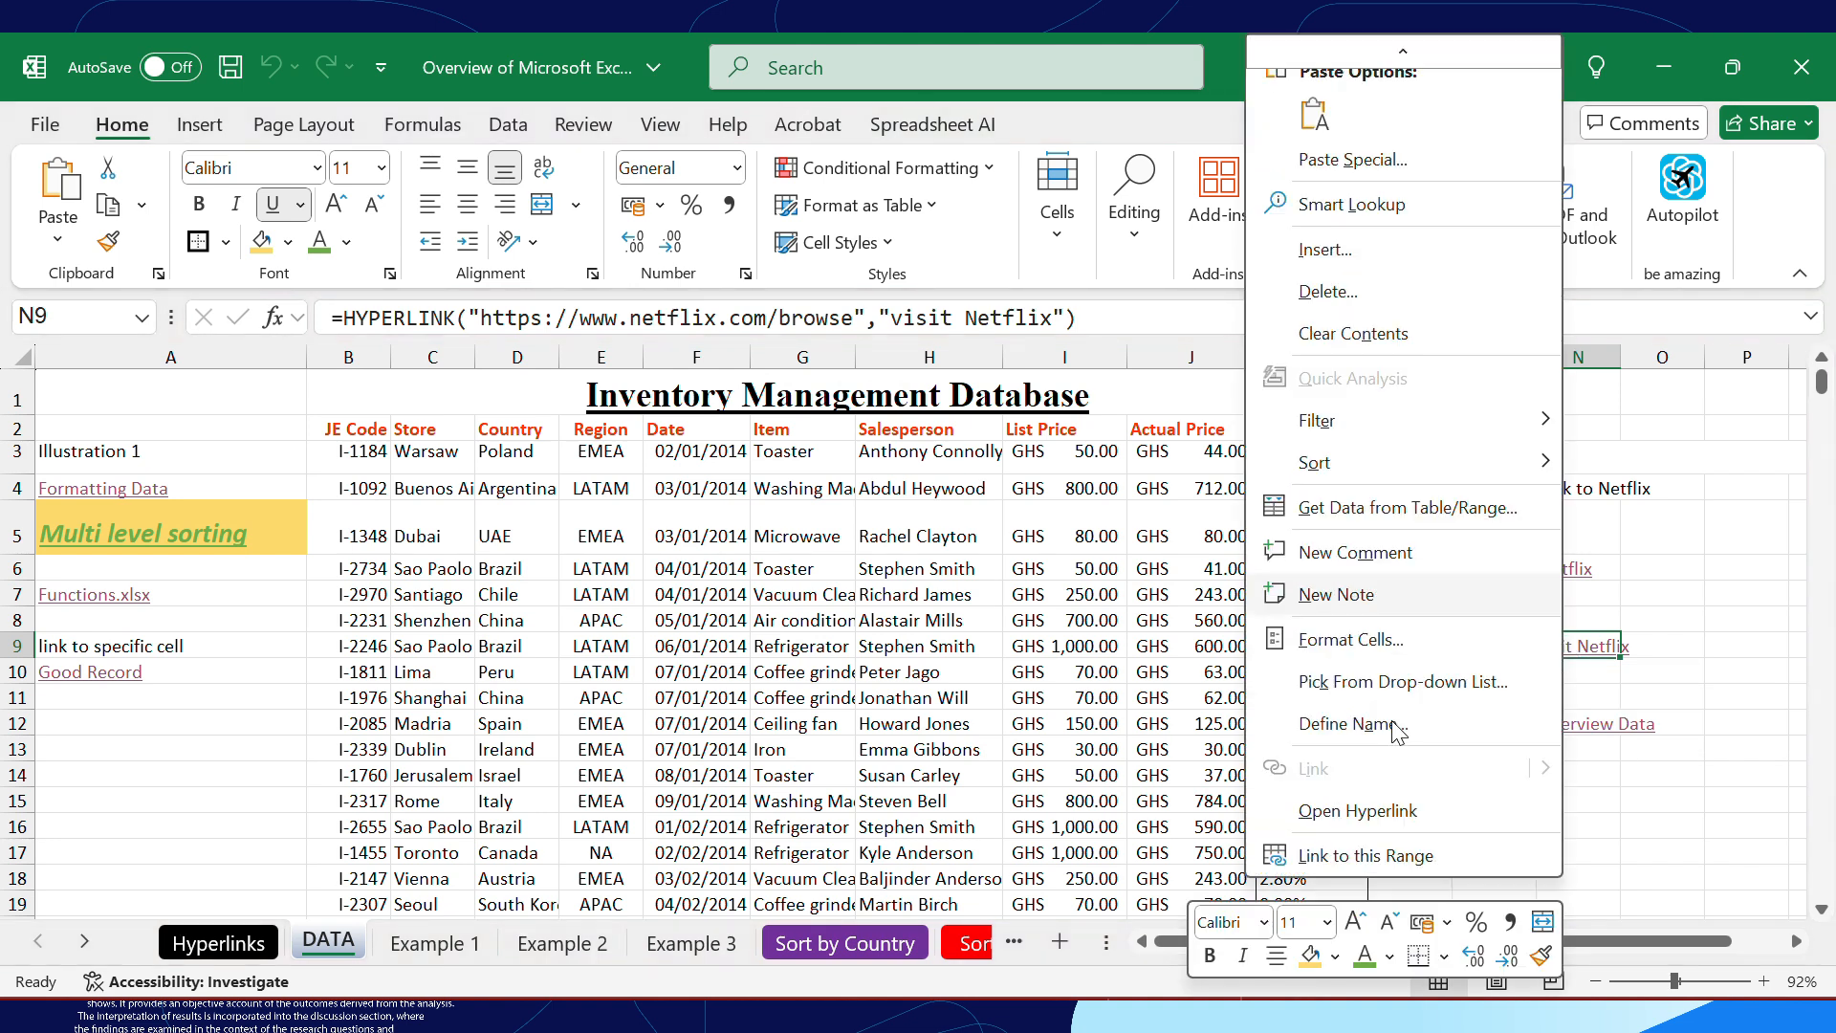
pyautogui.click(1375, 811)
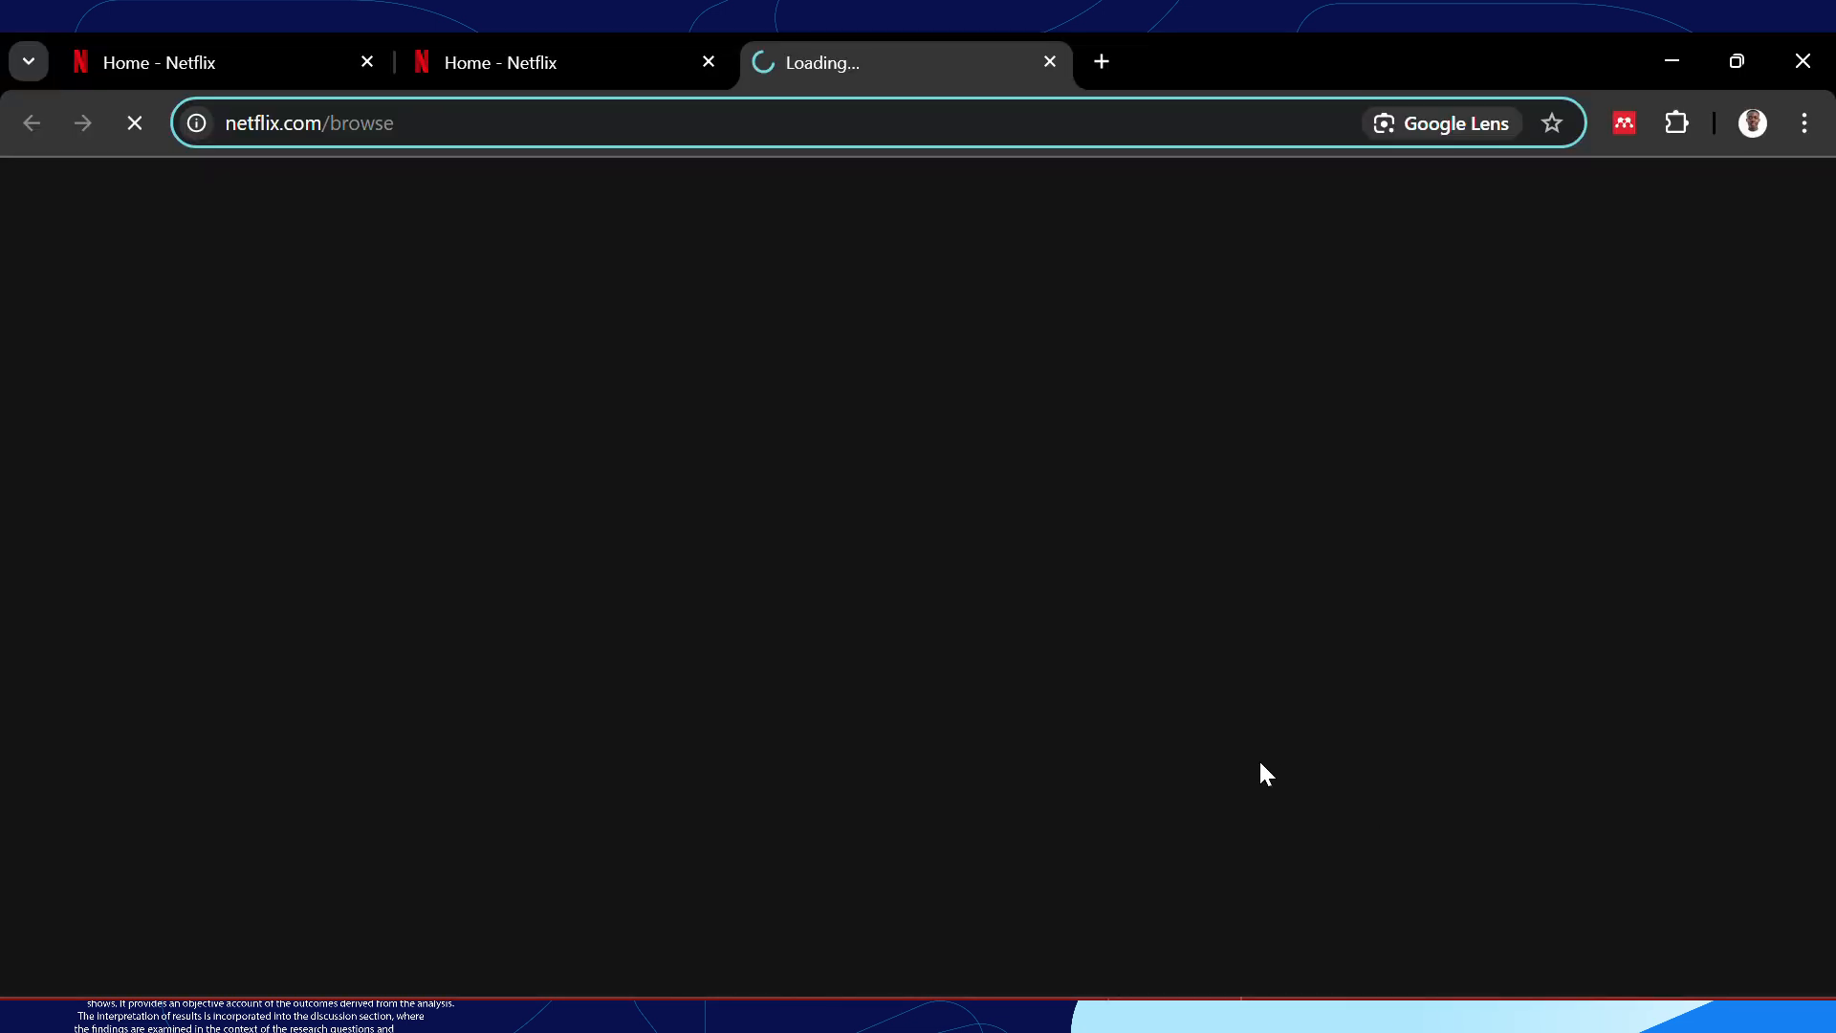
pyautogui.click(709, 62)
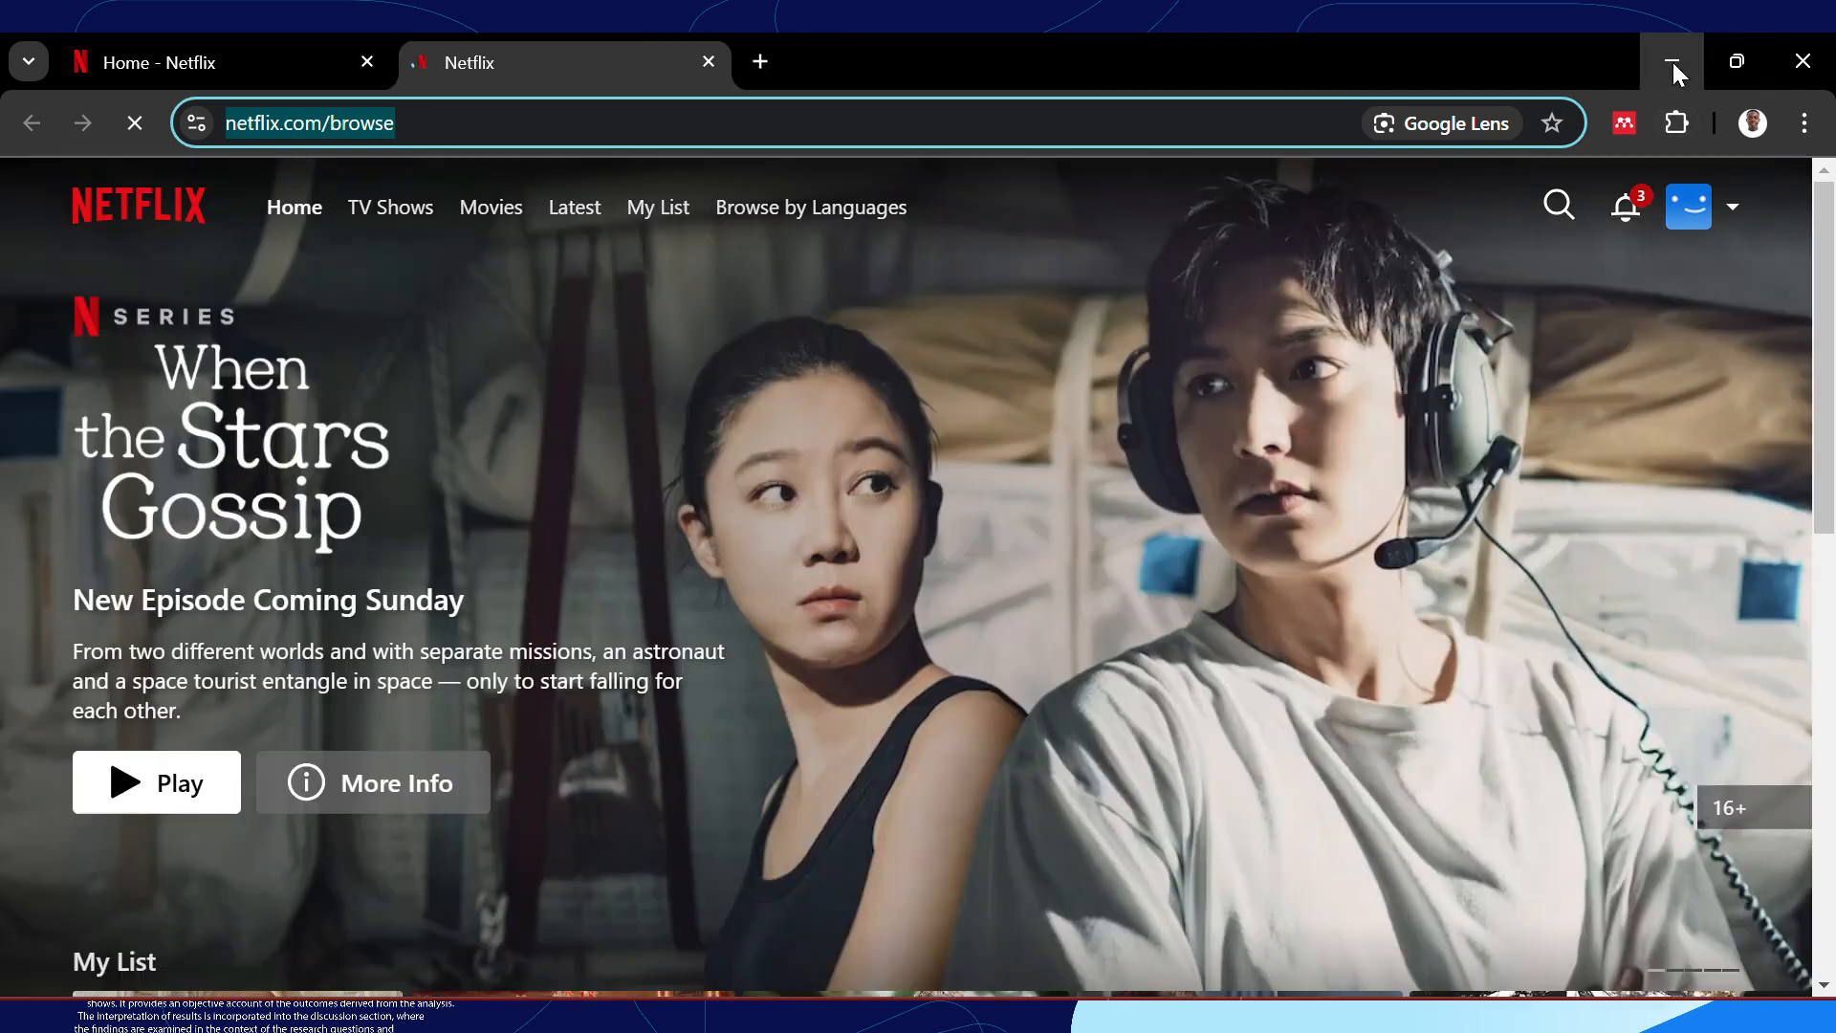
pyautogui.click(1674, 63)
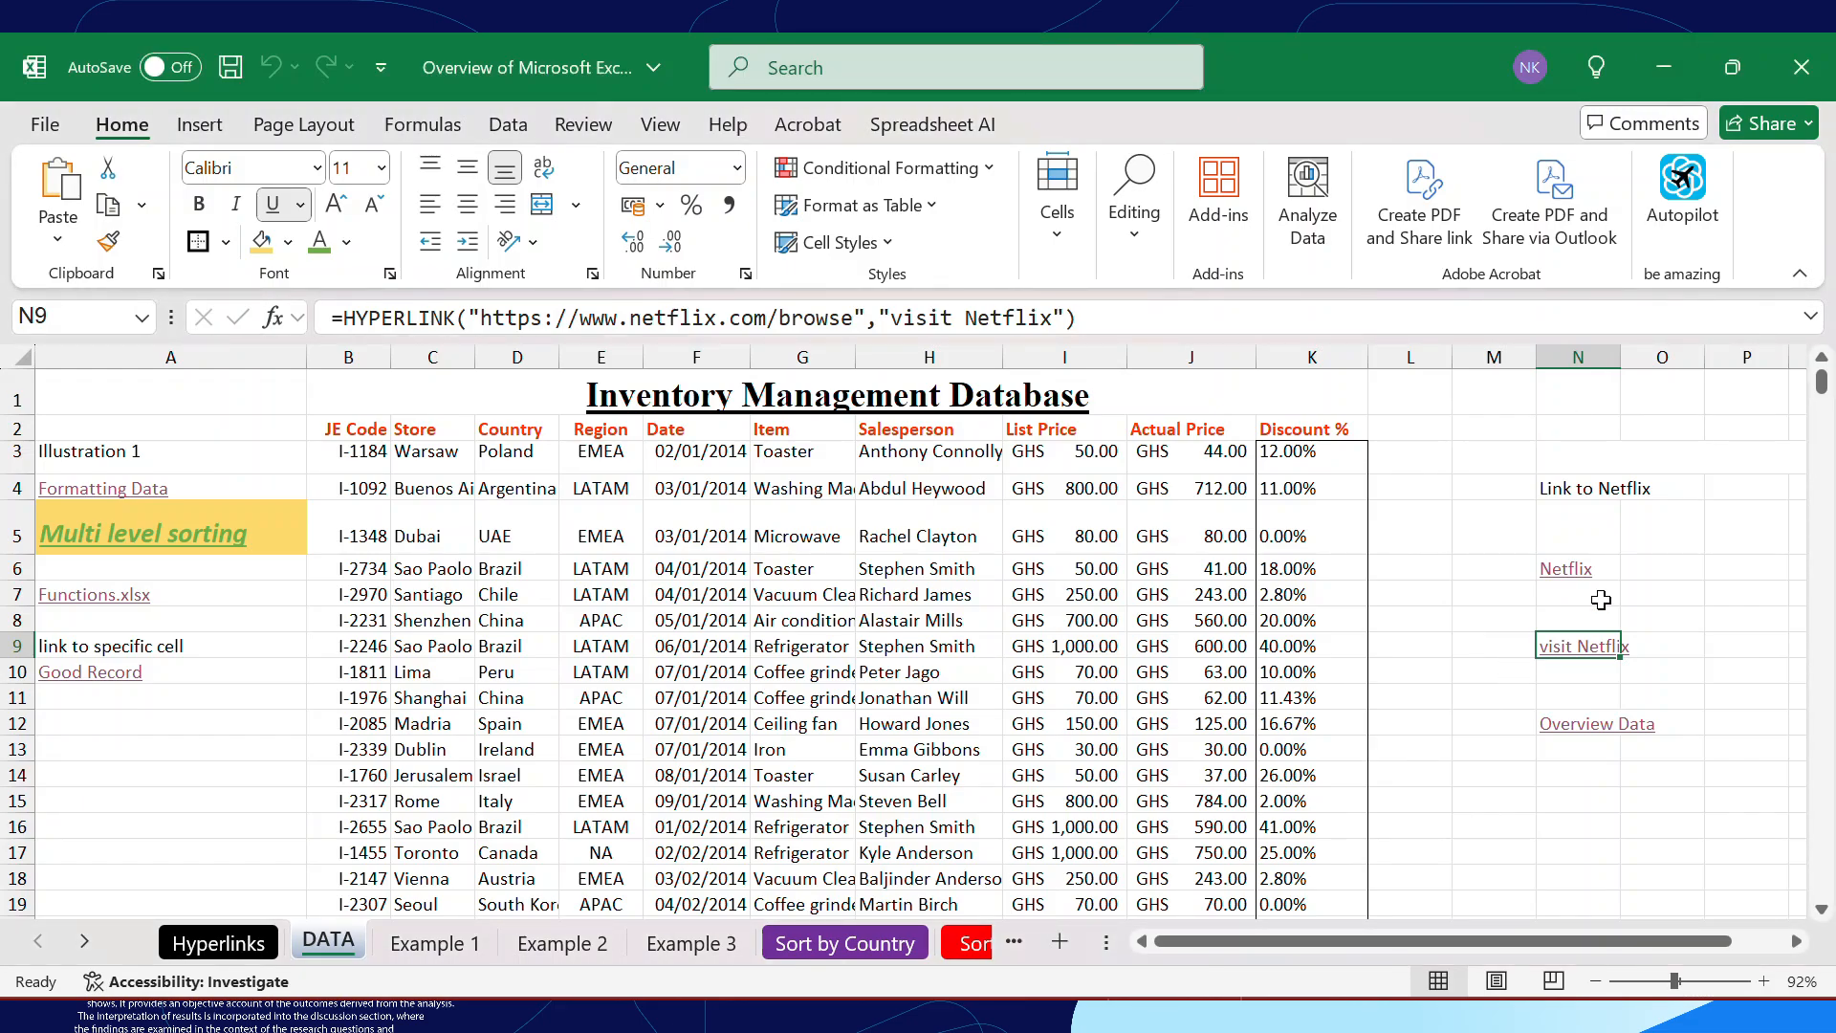
pyautogui.click(1568, 804)
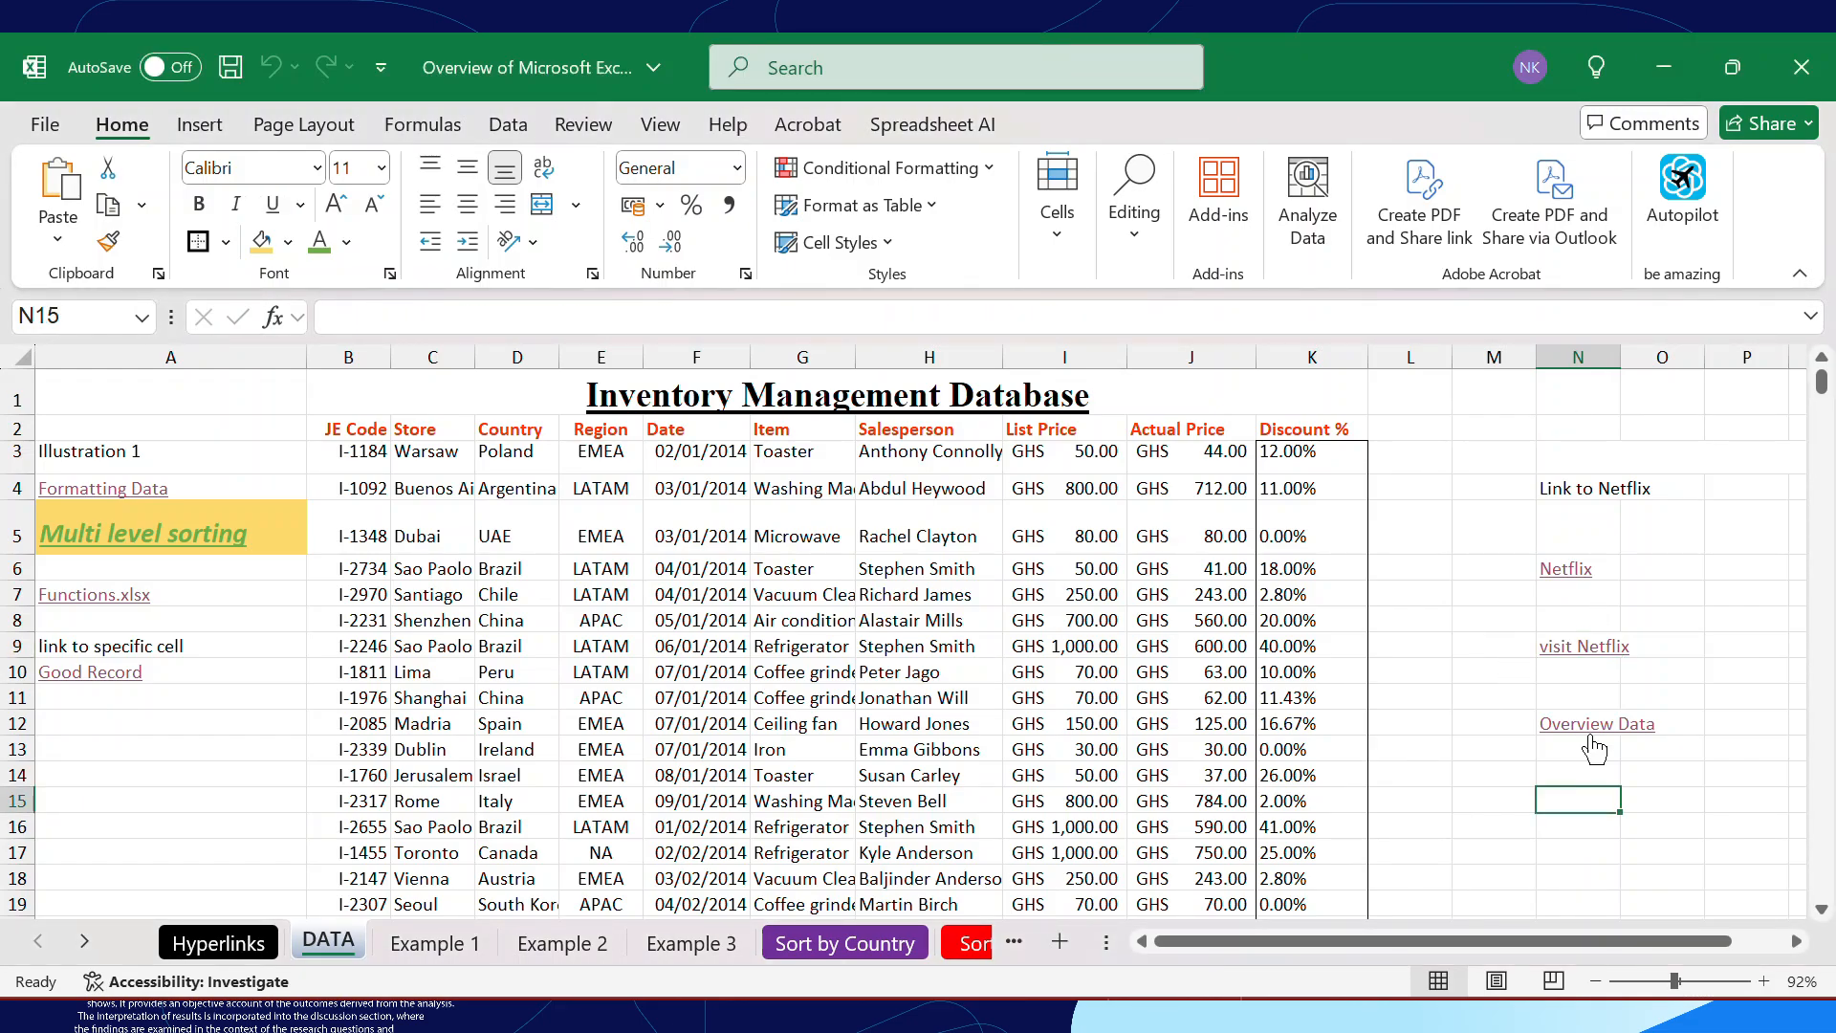
pyautogui.click(1605, 559)
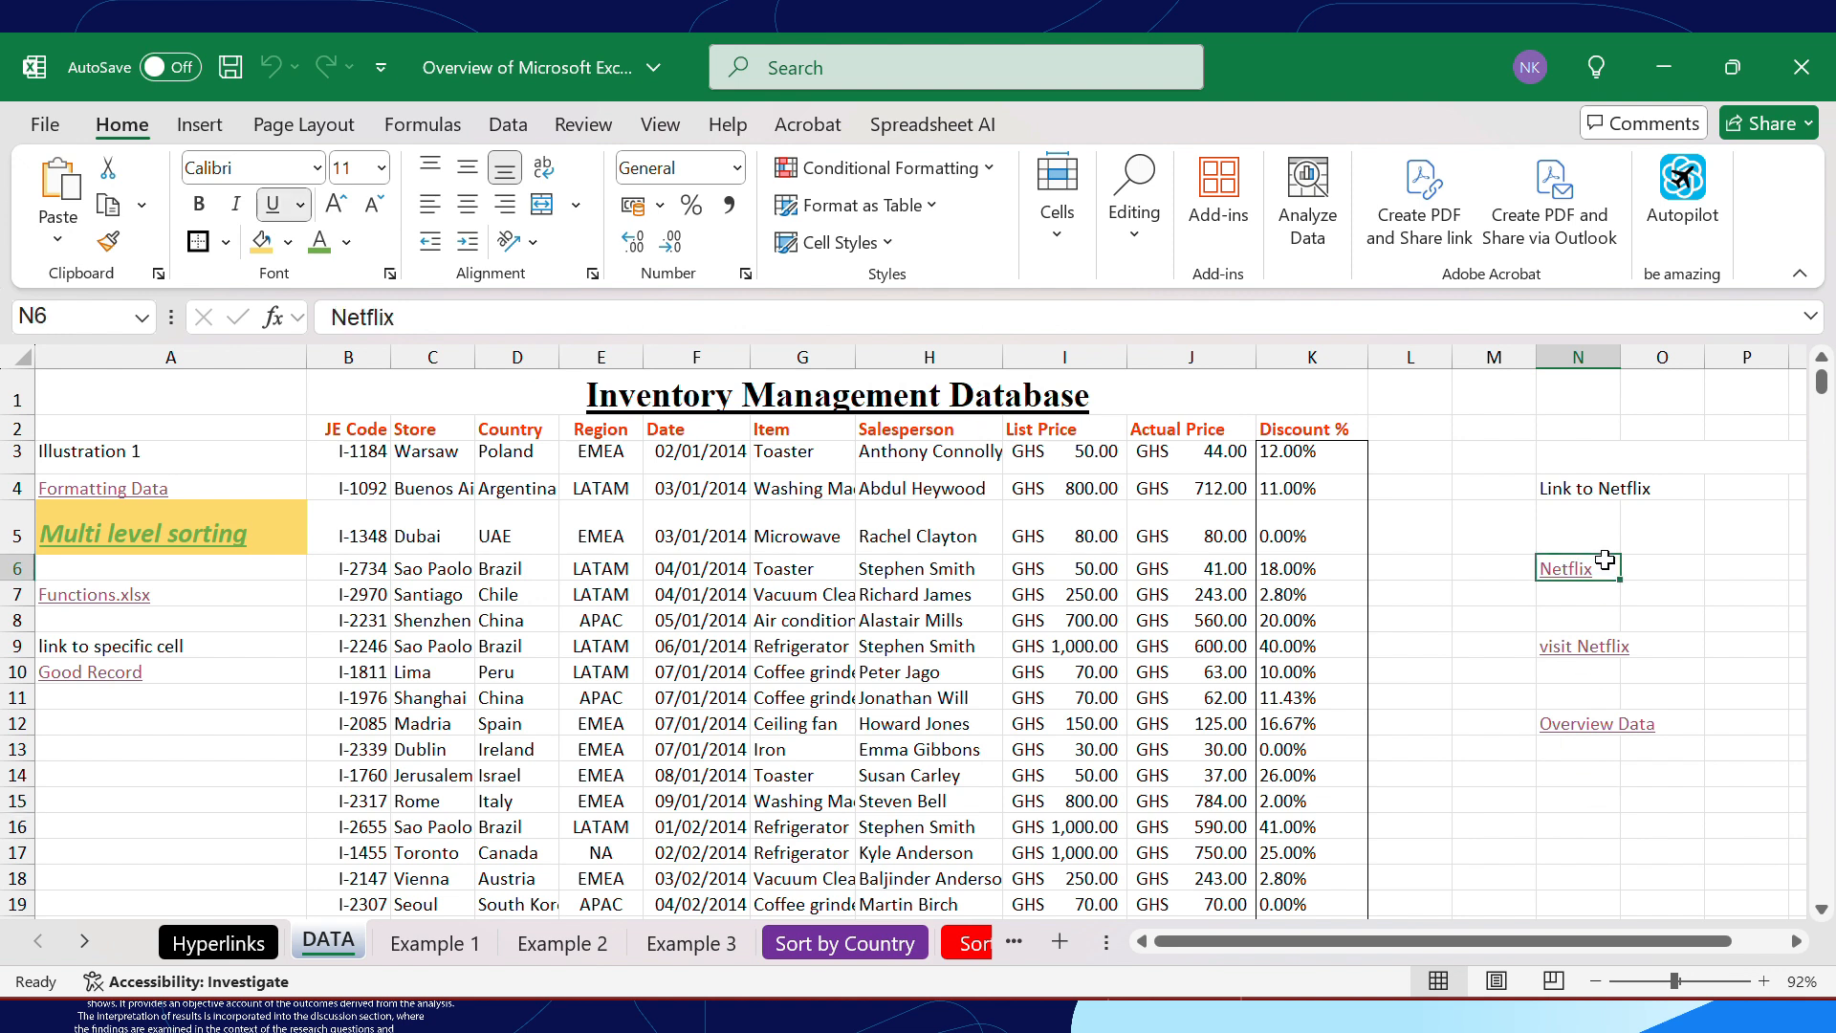
pyautogui.rightClick(1611, 572)
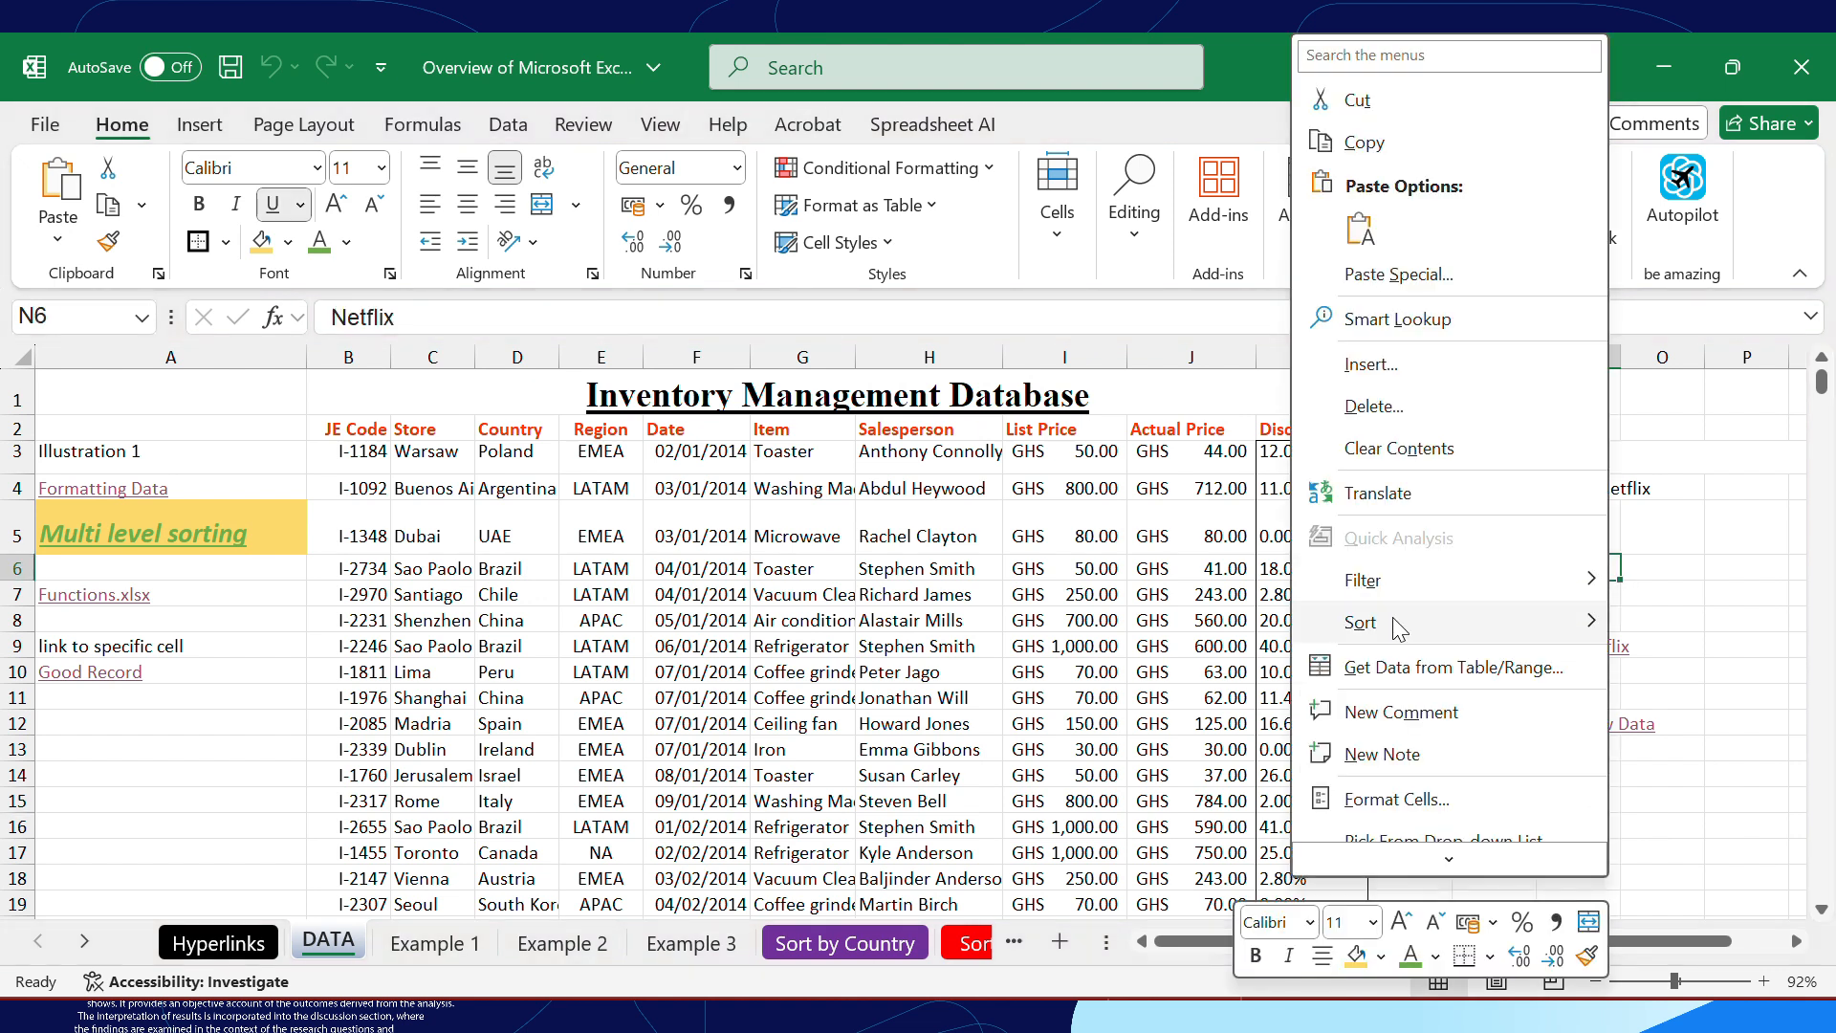
pyautogui.click(1444, 732)
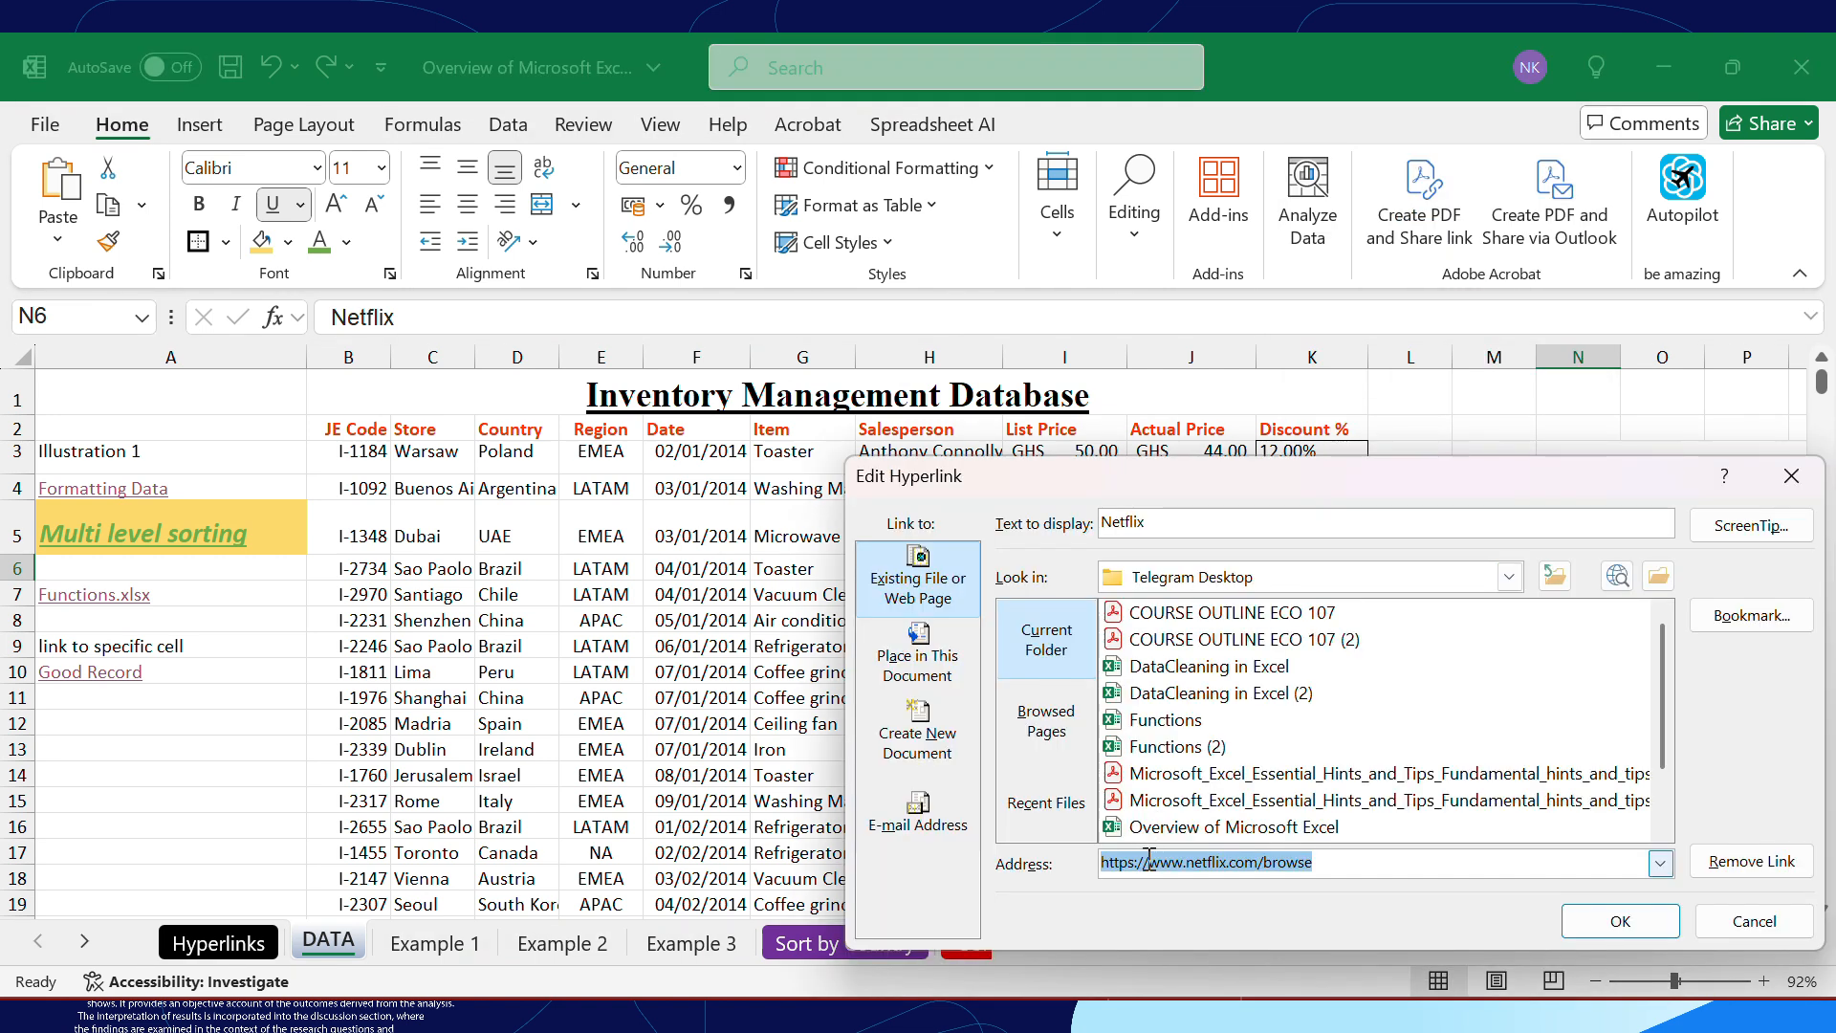
pyautogui.click(1149, 861)
pyautogui.moveTo(1150, 863); pyautogui.dragTo(1075, 870)
pyautogui.press('BackSpace')
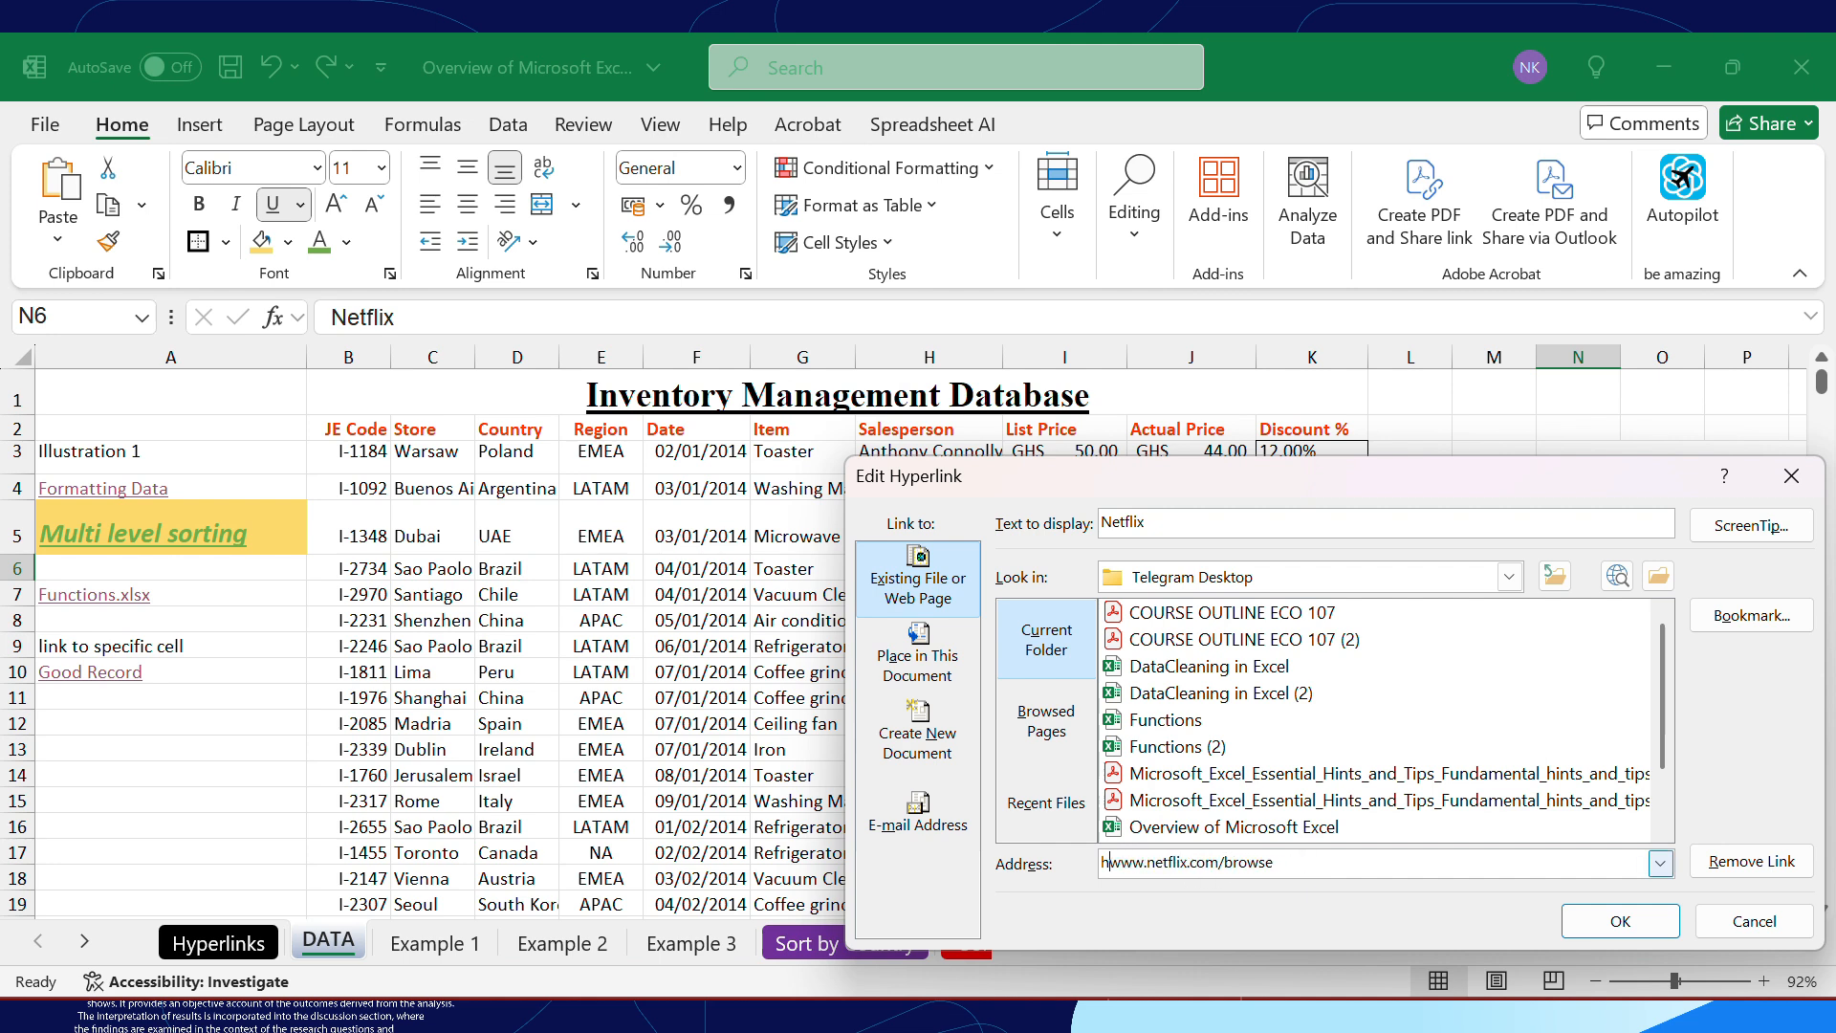
pyautogui.click(1186, 861)
pyautogui.press('BackSpace')
pyautogui.press('BackSpace')
pyautogui.press('BackSpace')
pyautogui.press('BackSpace')
pyautogui.press('BackSpace')
pyautogui.press('BackSpace')
pyautogui.press('BackSpace')
pyautogui.press('BackSpace')
pyautogui.press('BackSpace')
pyautogui.press('BackSpace')
pyautogui.press('BackSpace')
pyautogui.click(1612, 916)
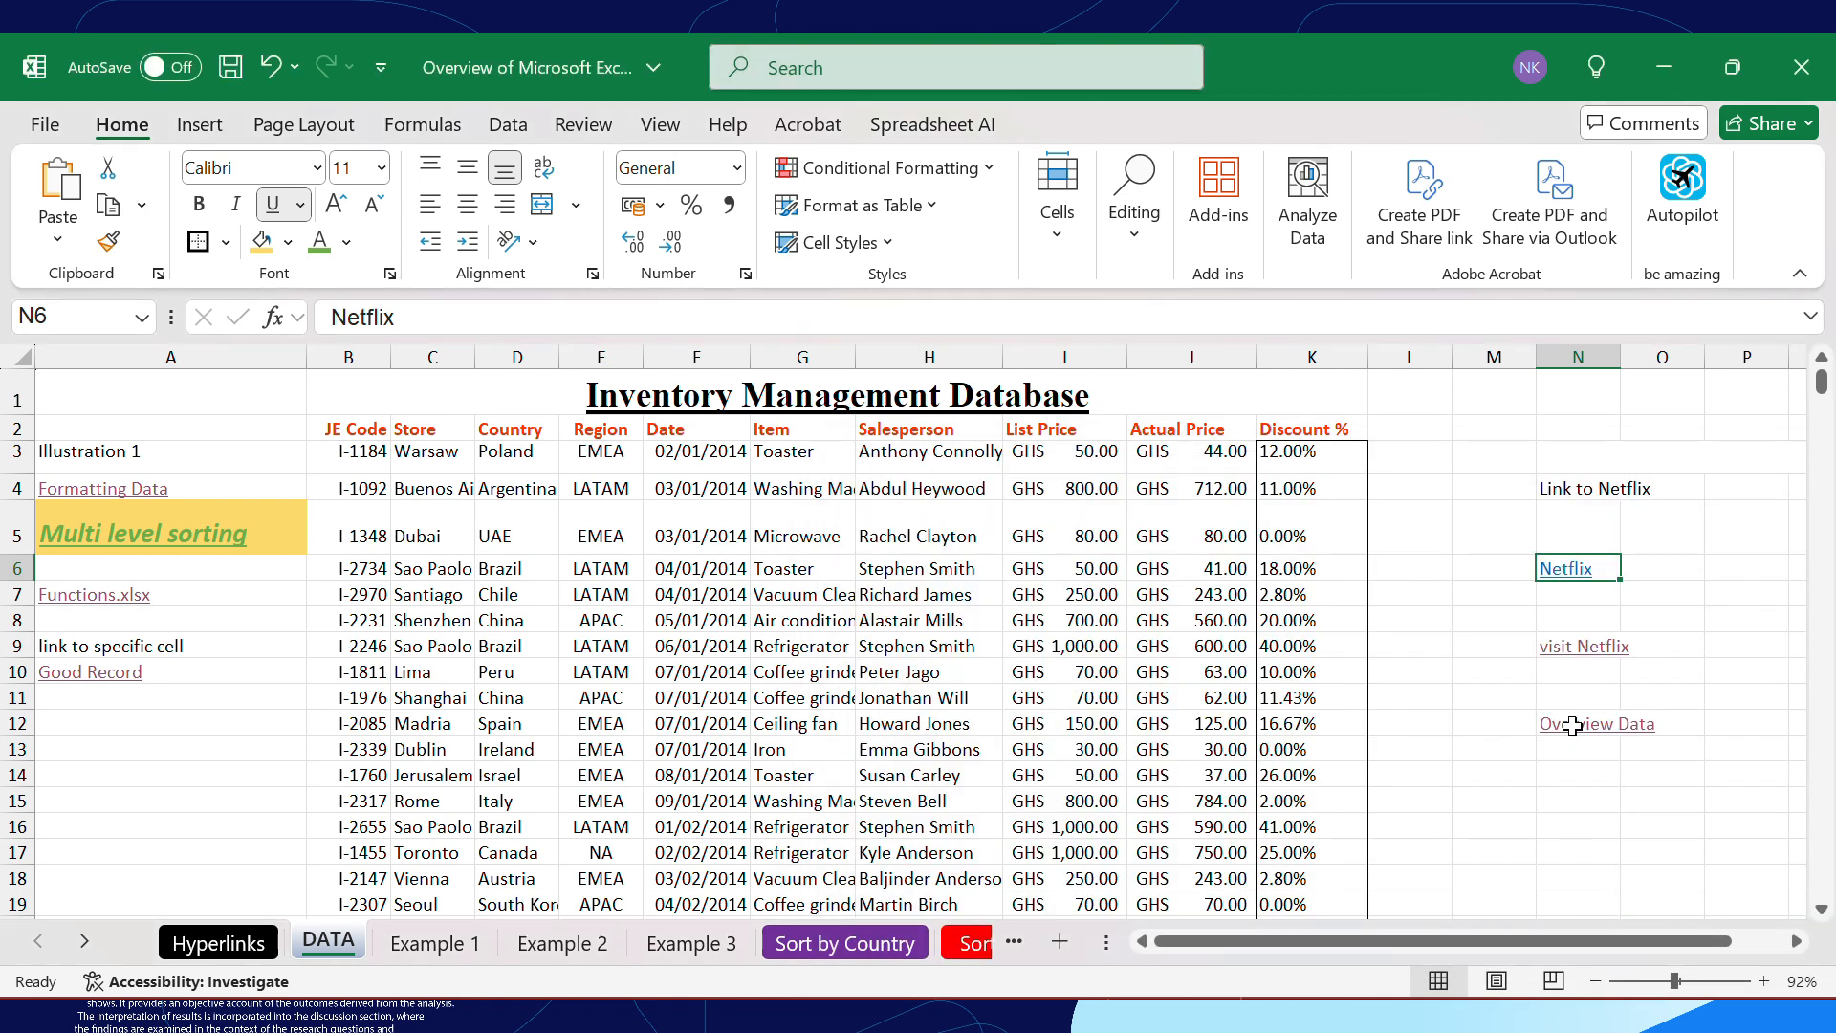
# Test the edited Netflix link in cell N6, continue past the security notice, and dismiss the resulting message
pyautogui.click(1564, 574)
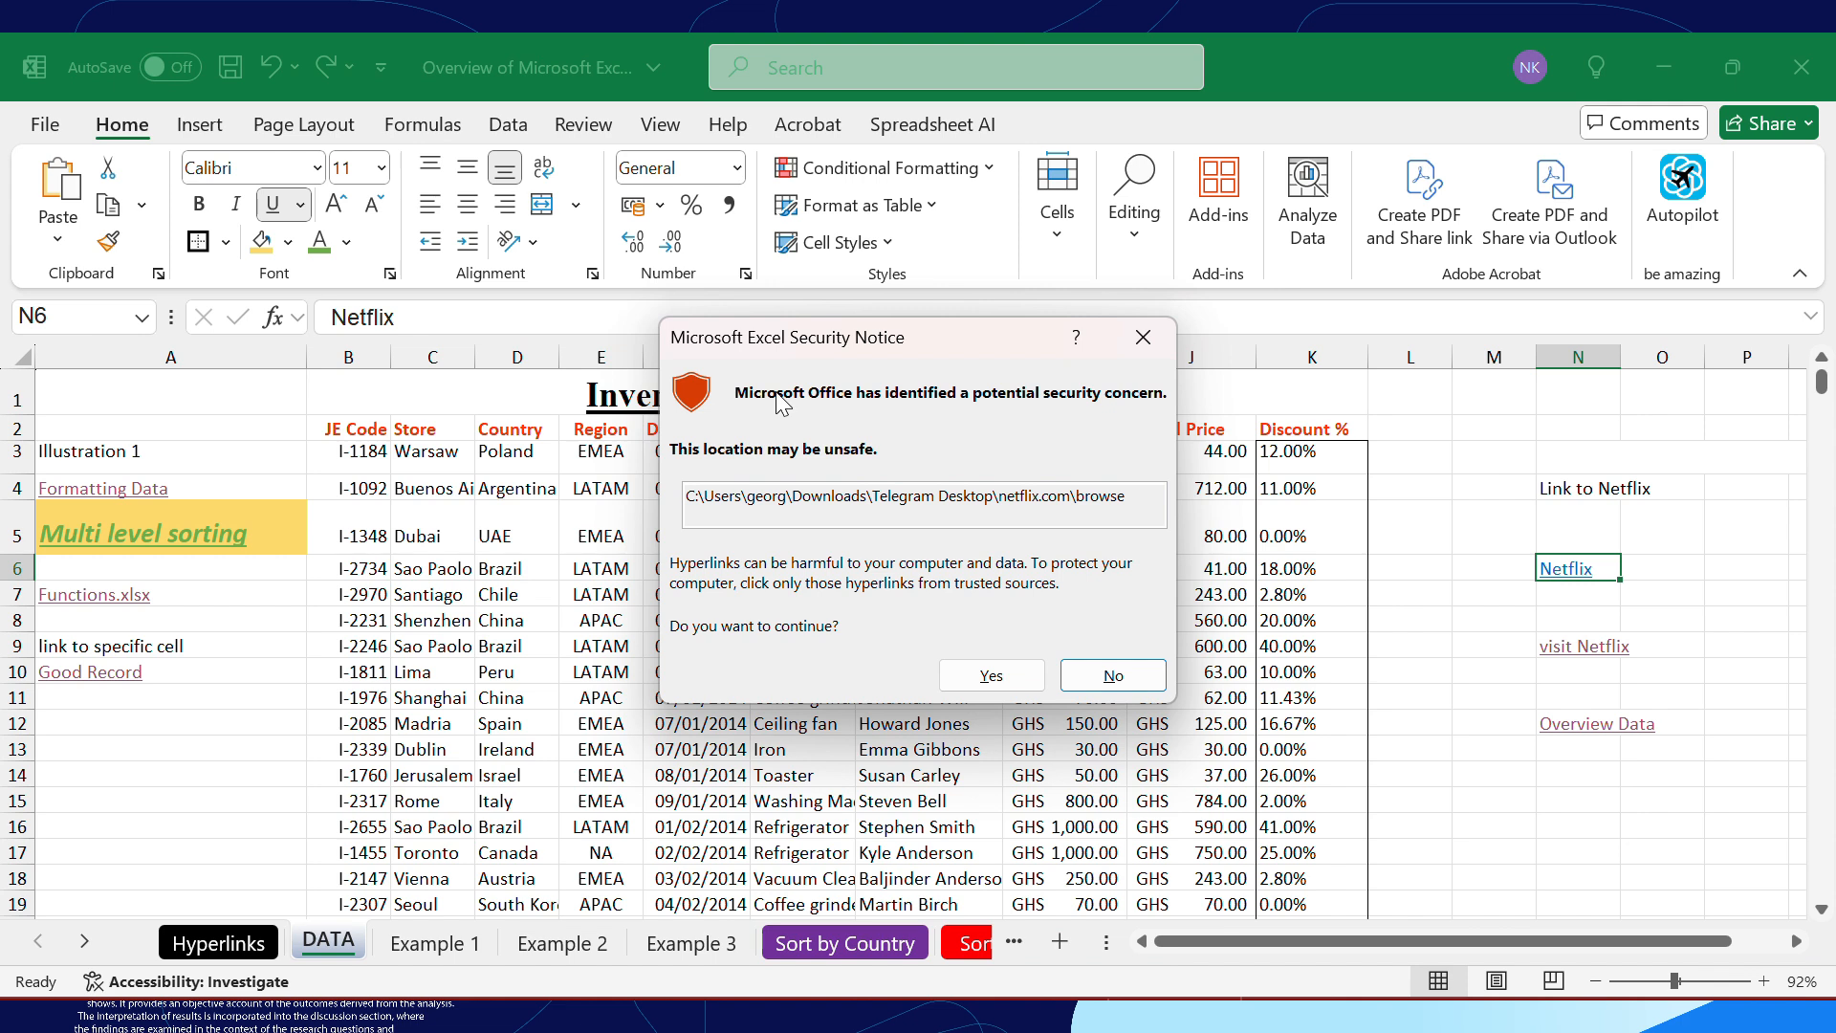
pyautogui.click(996, 689)
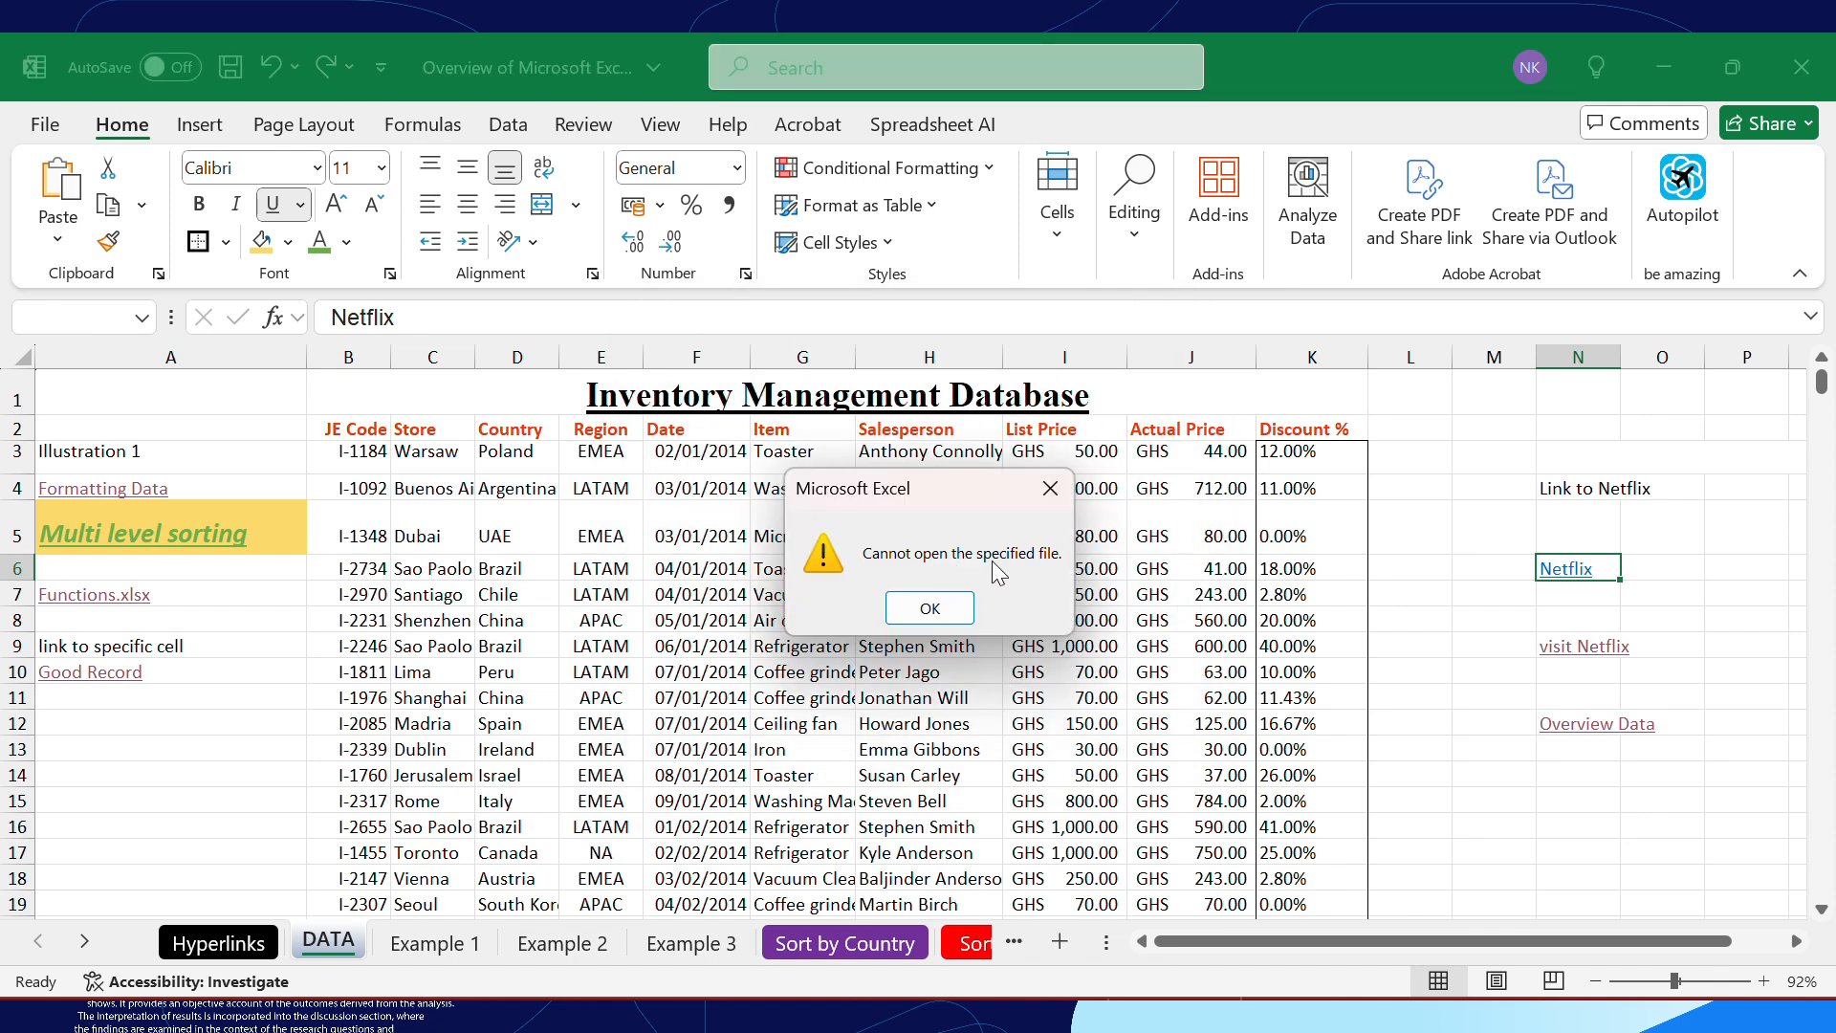
pyautogui.click(1050, 488)
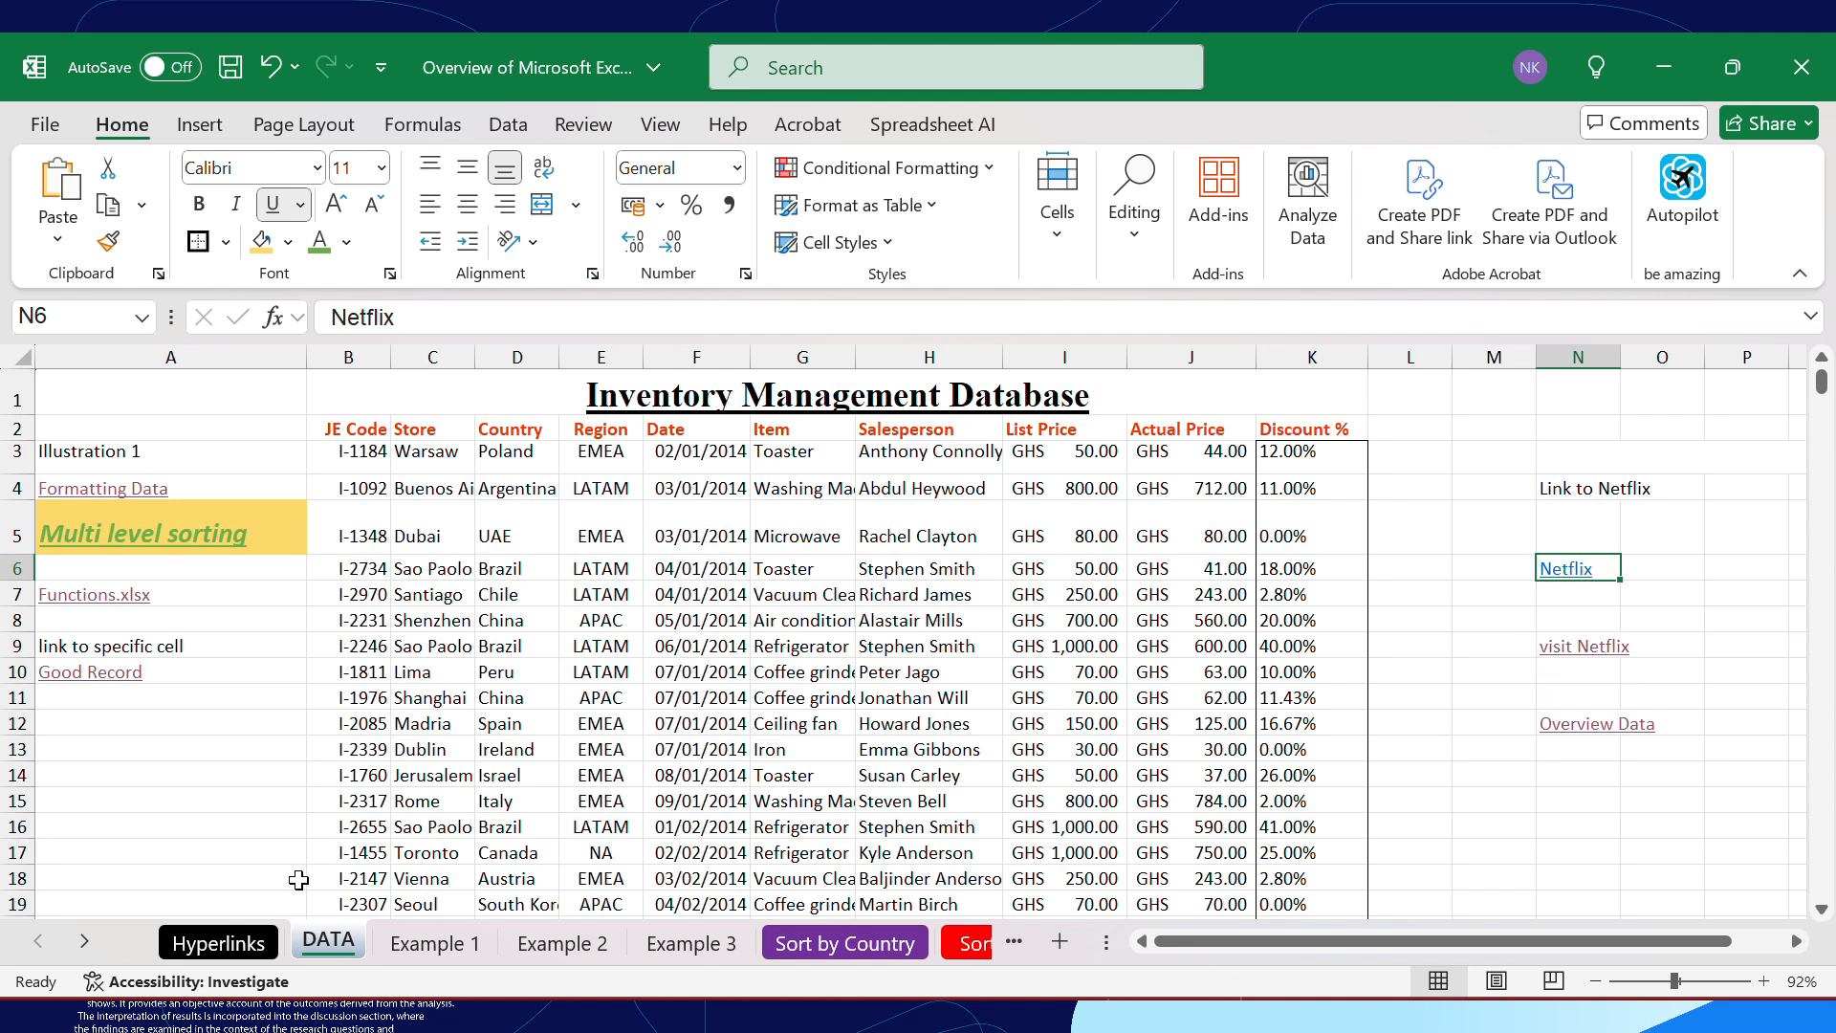
# Review the Common Issues with Hyperlinks notes on broken and non-clickable links on the Hyperlinks sheet
pyautogui.click(260, 949)
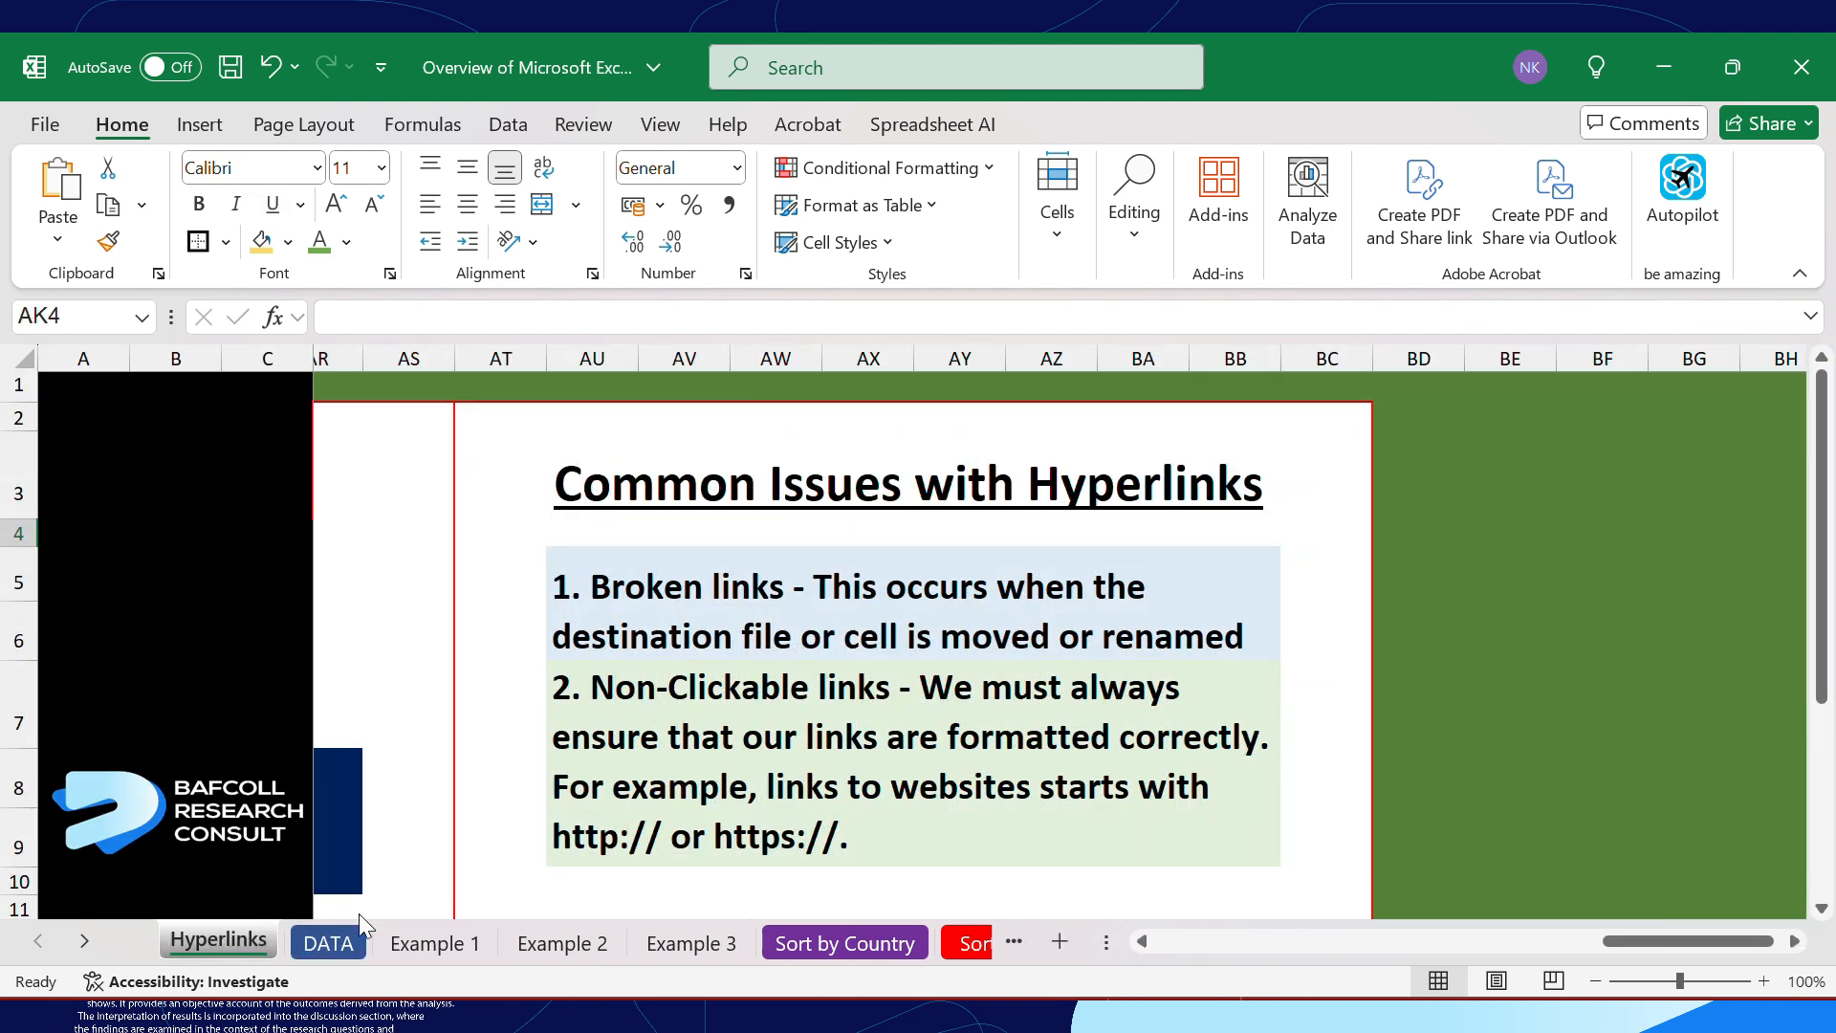
pyautogui.scroll(-1, 783, 857)
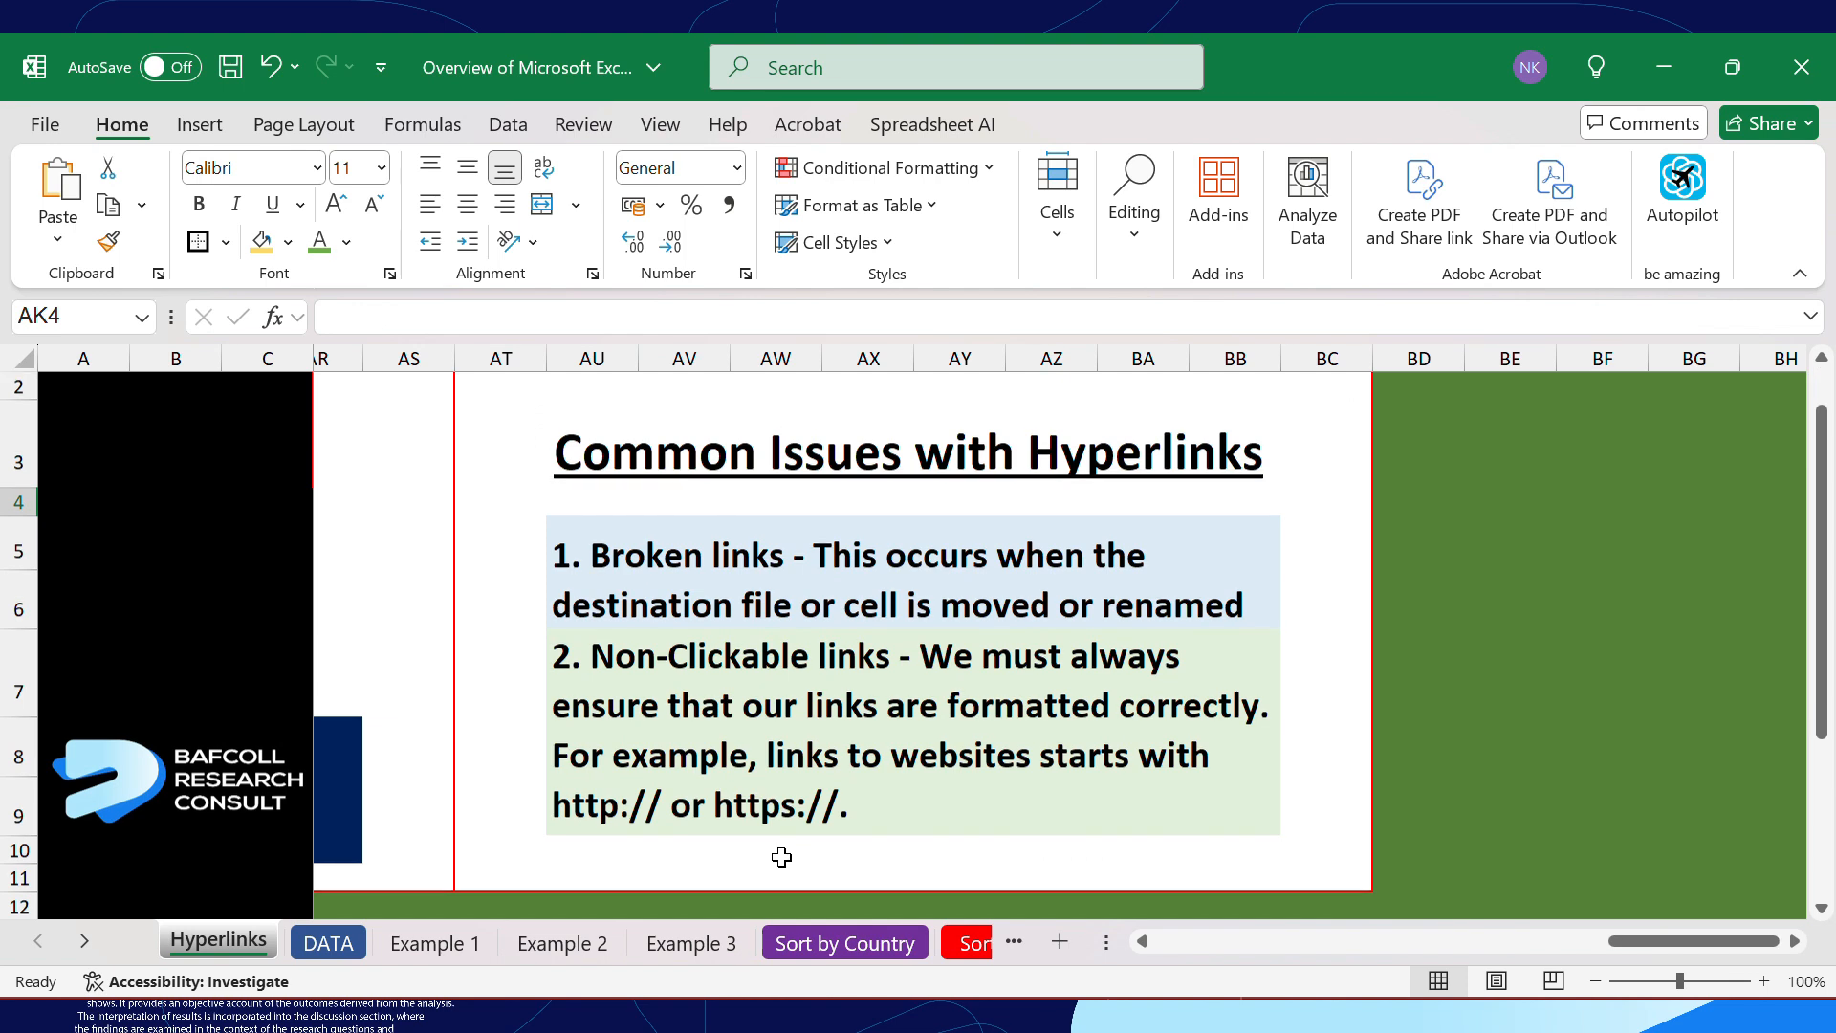
pyautogui.scroll(1, 782, 856)
pyautogui.hscroll(-1, 781, 857)
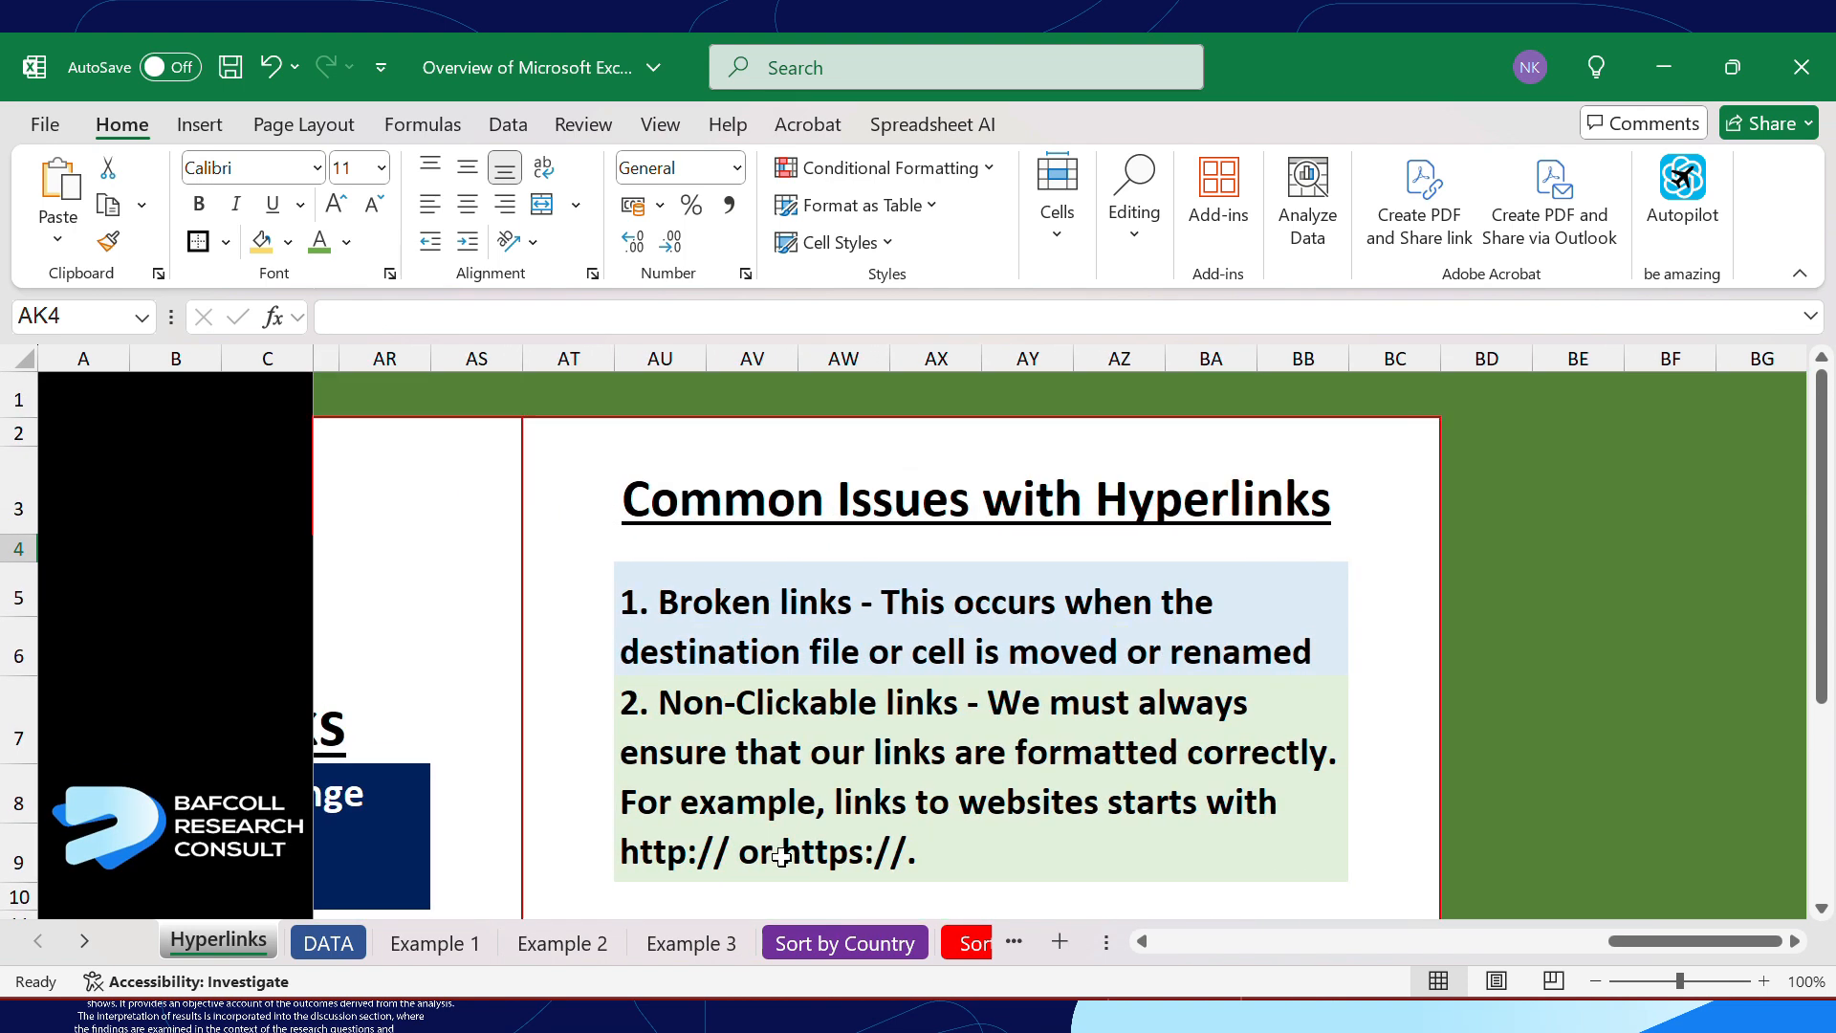
pyautogui.scroll(-1, 782, 856)
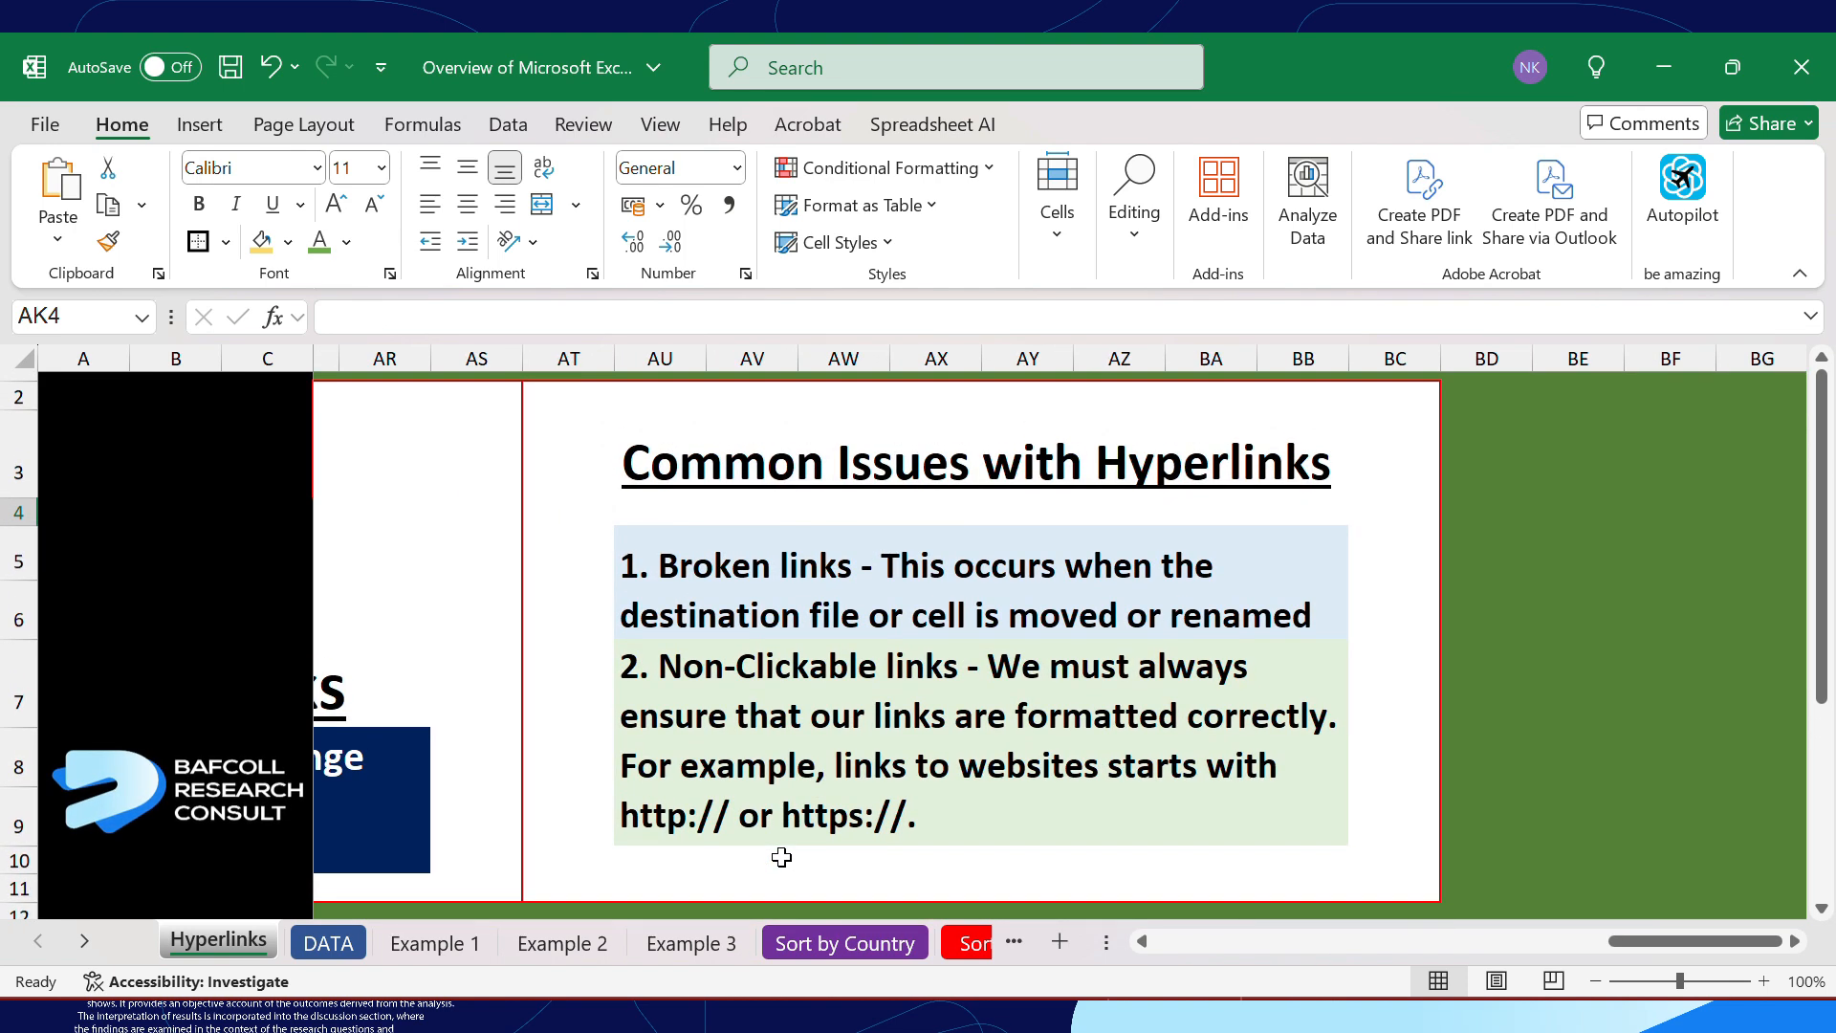
pyautogui.scroll(-1, 781, 857)
pyautogui.scroll(1, 782, 856)
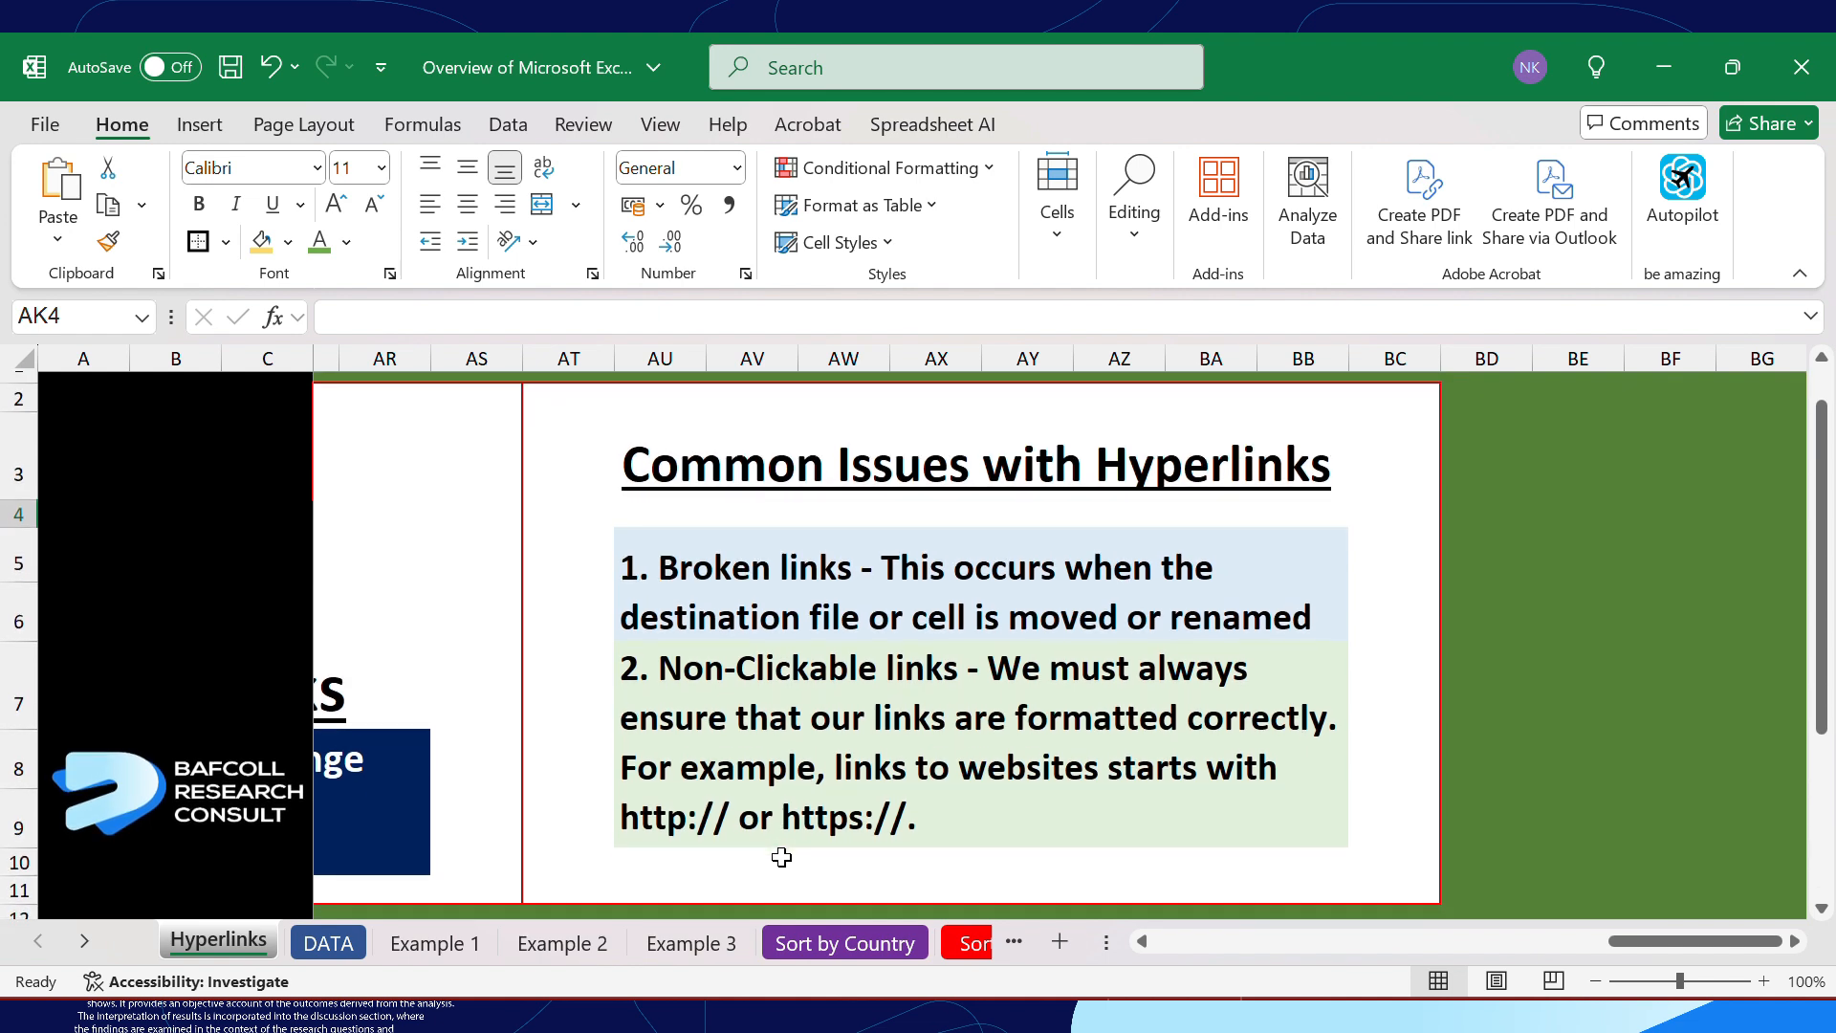
pyautogui.hscroll(-6, 781, 857)
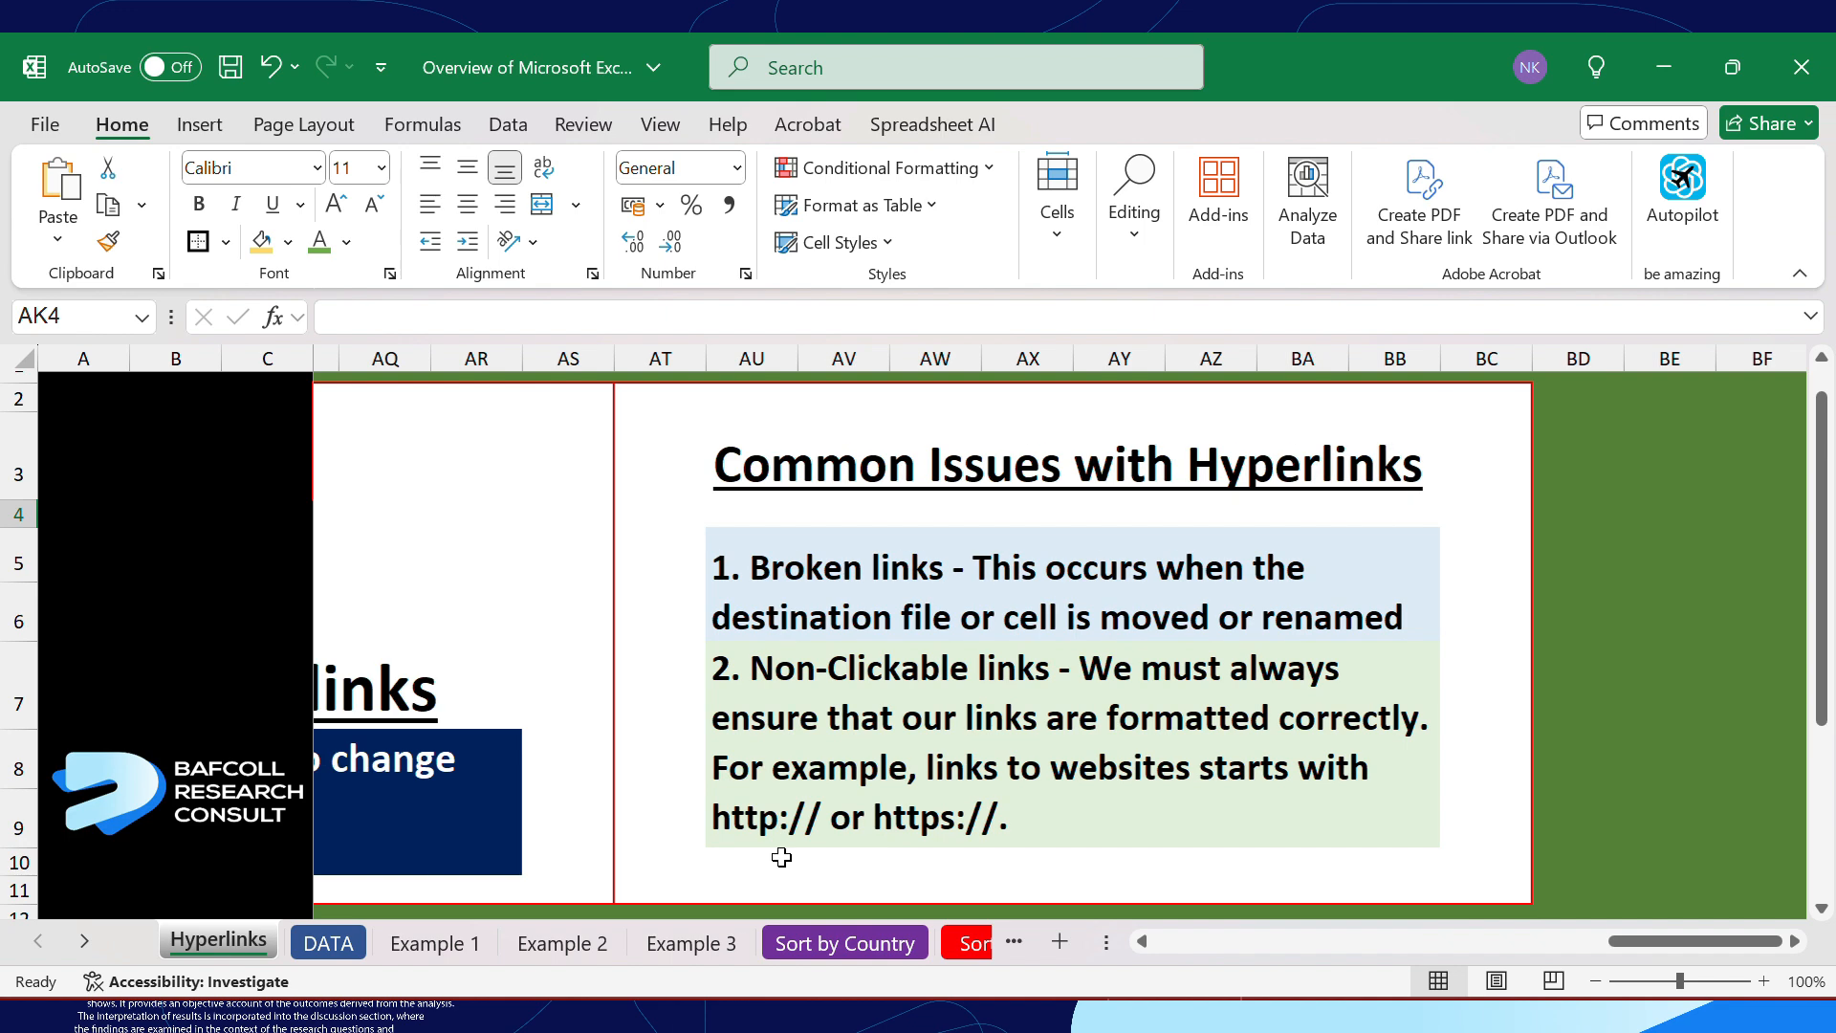